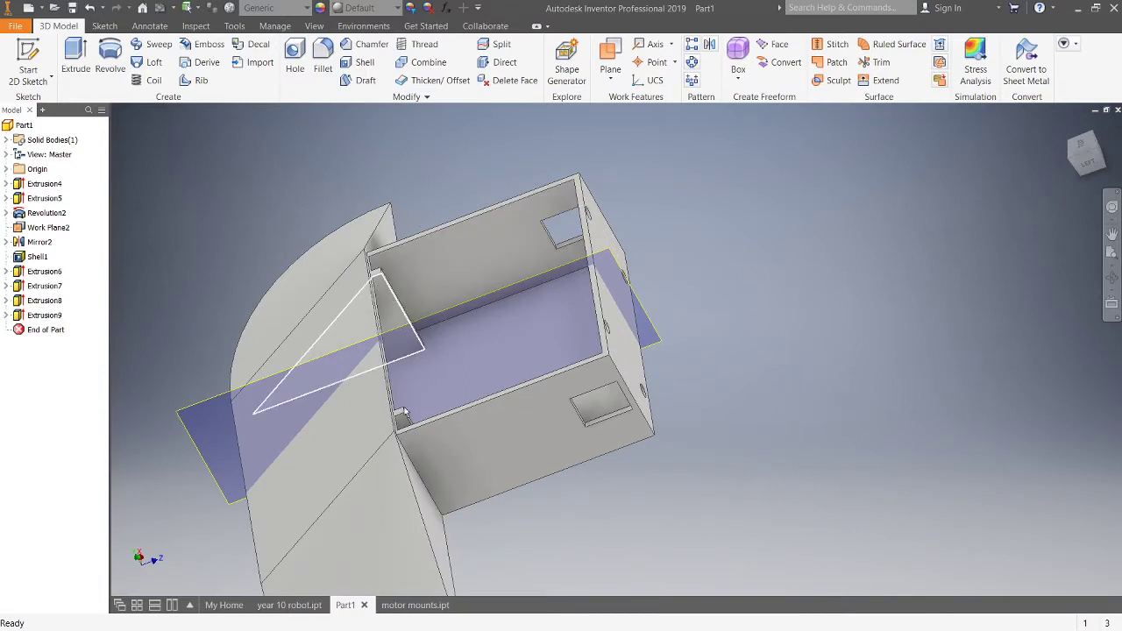
Step: Create a new part from the Standard (DIN).ipt template and accept the style conflict notice
key(alt+Tab)
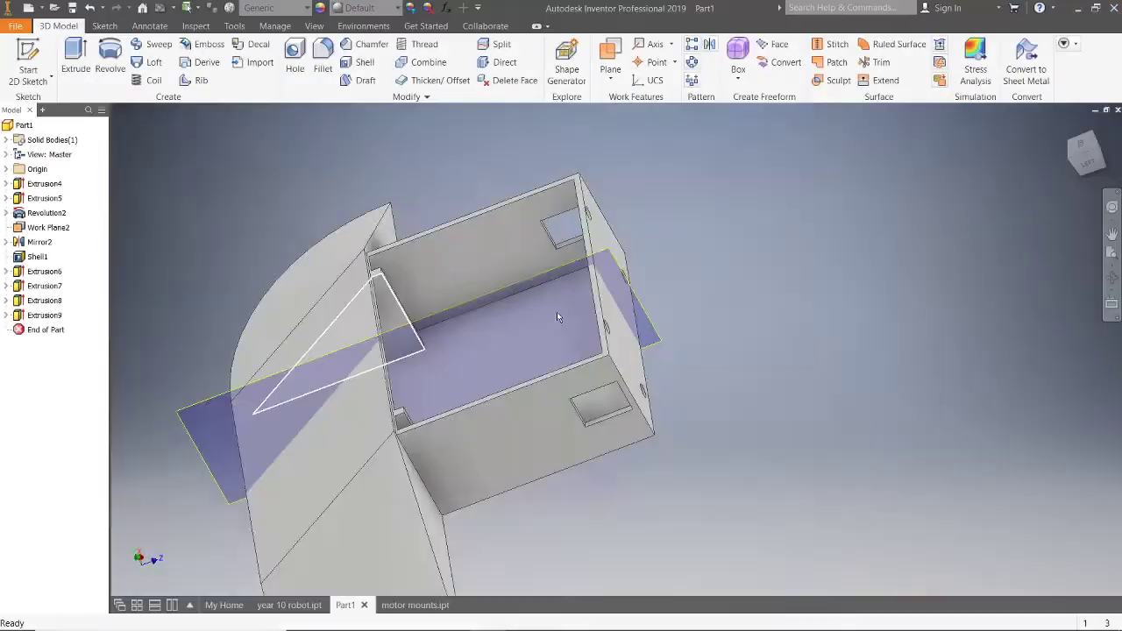
scroll(556, 312, down, 6)
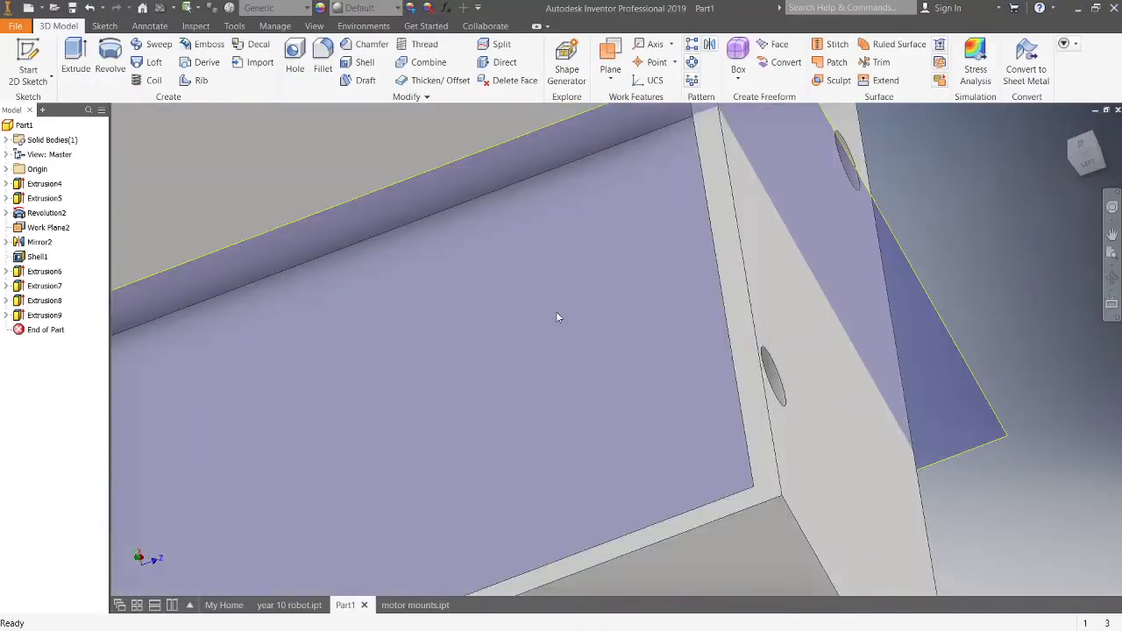
click(15, 27)
mouse_move(24, 77)
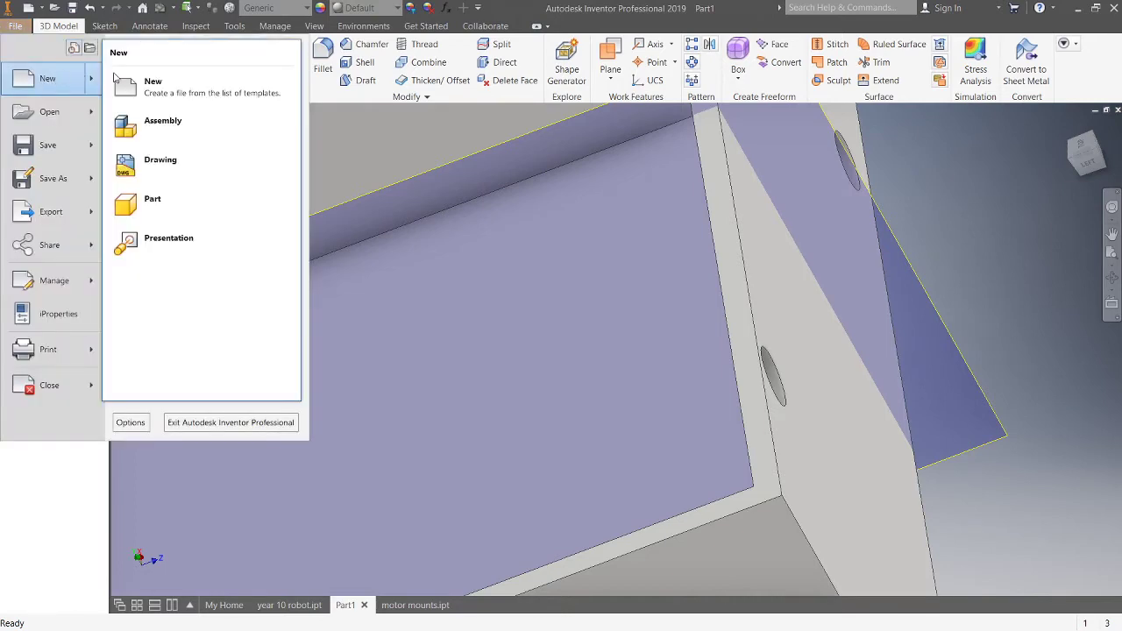
click(182, 90)
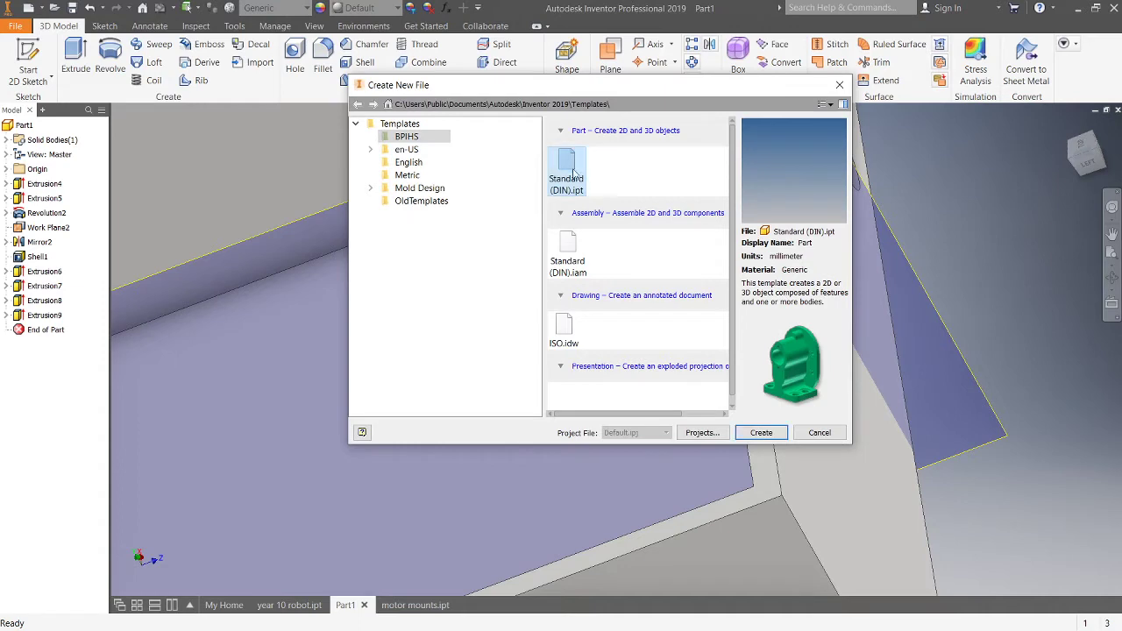
click(761, 432)
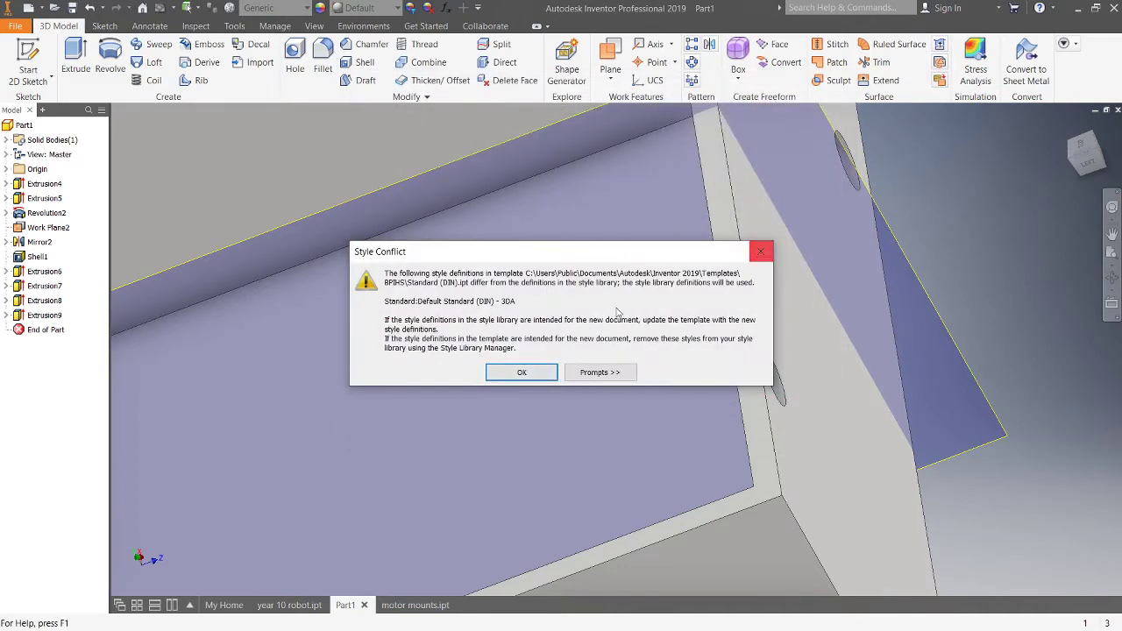
click(529, 373)
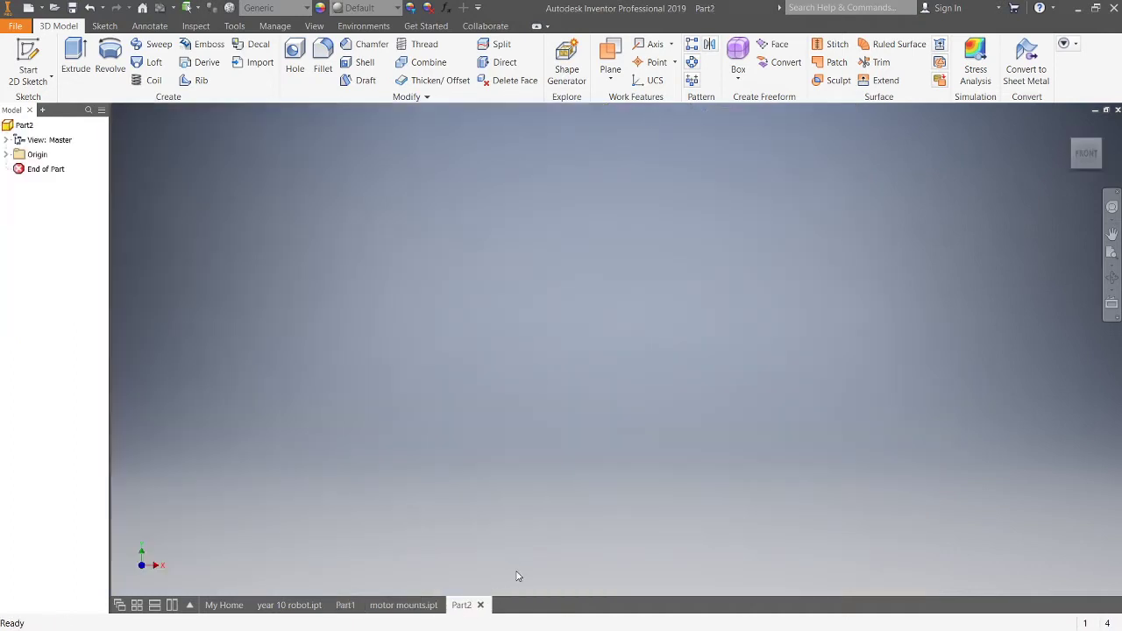
Step: Start a 2D sketch on the XZ plane of the new part
click(28, 60)
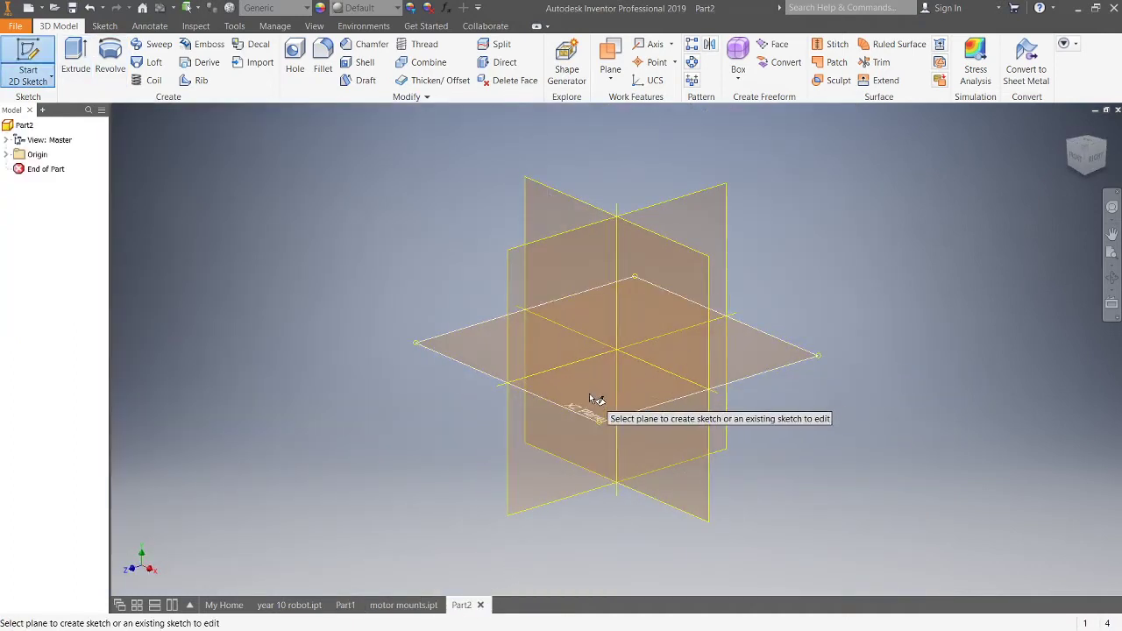
click(596, 401)
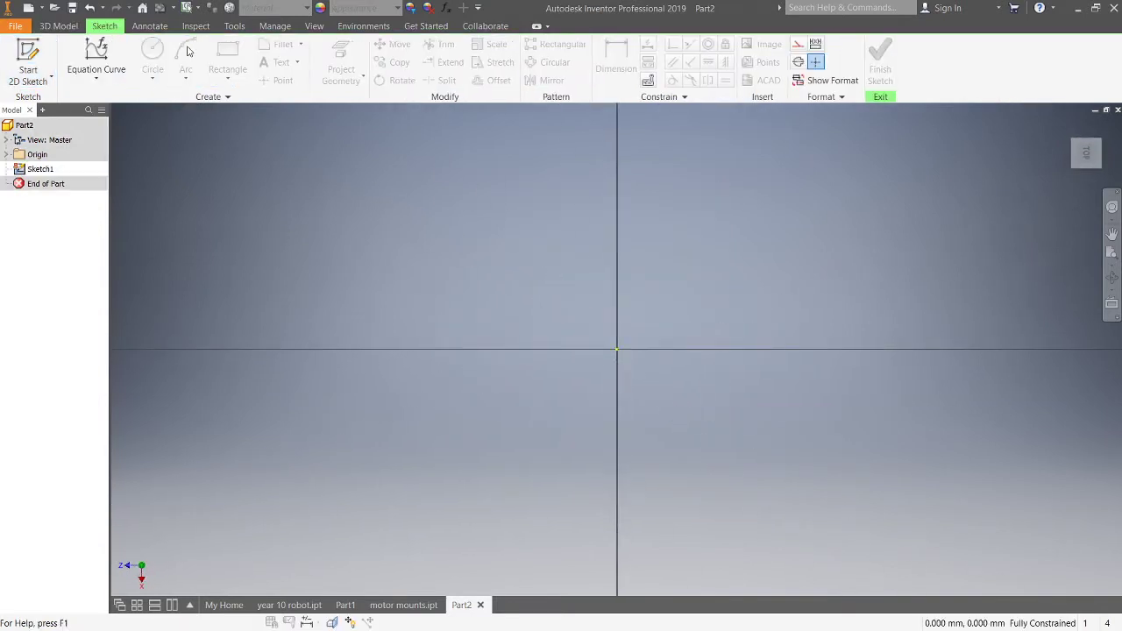
click(66, 29)
click(104, 25)
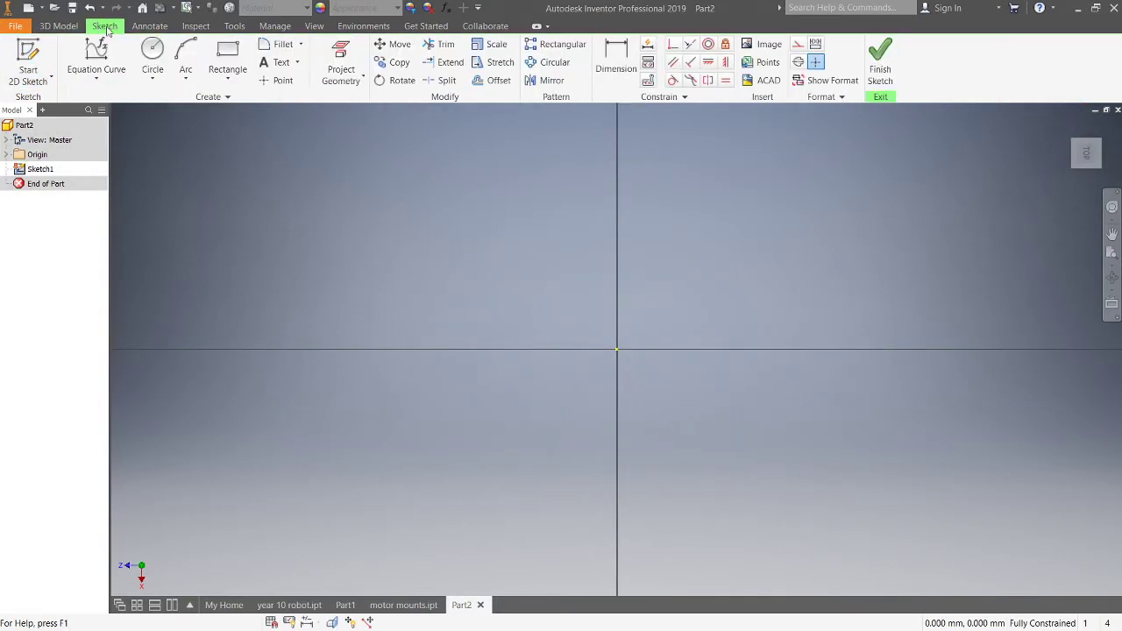
Step: Draw a rectangle from the origin, 64 mm wide and 54 mm high
click(227, 57)
click(617, 349)
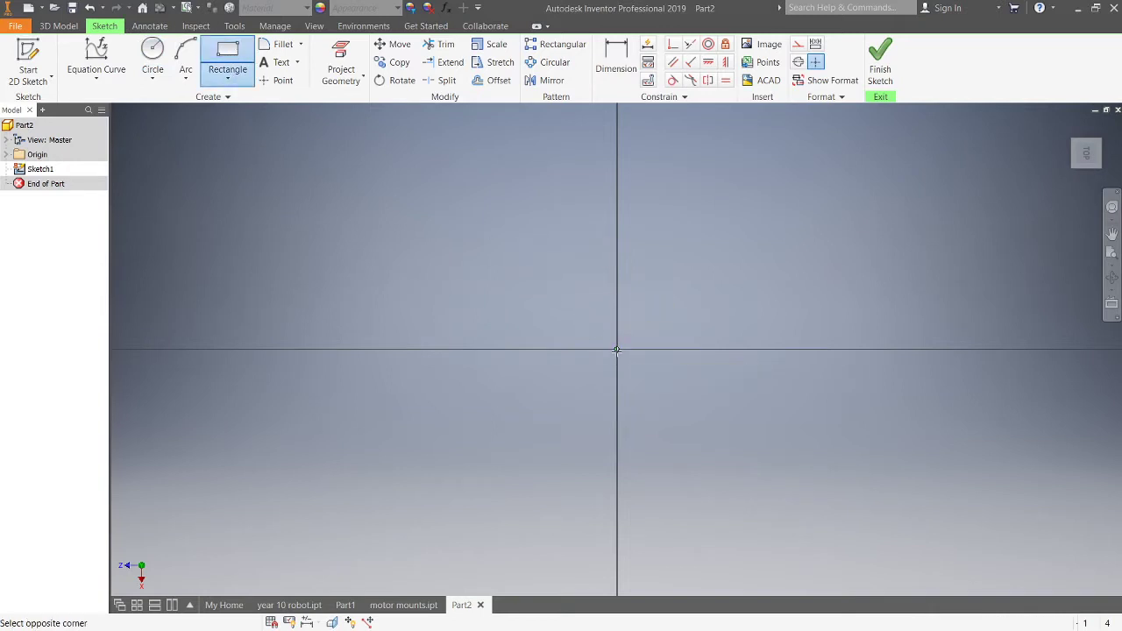
scroll(714, 263, down, 5)
scroll(714, 263, up, 5)
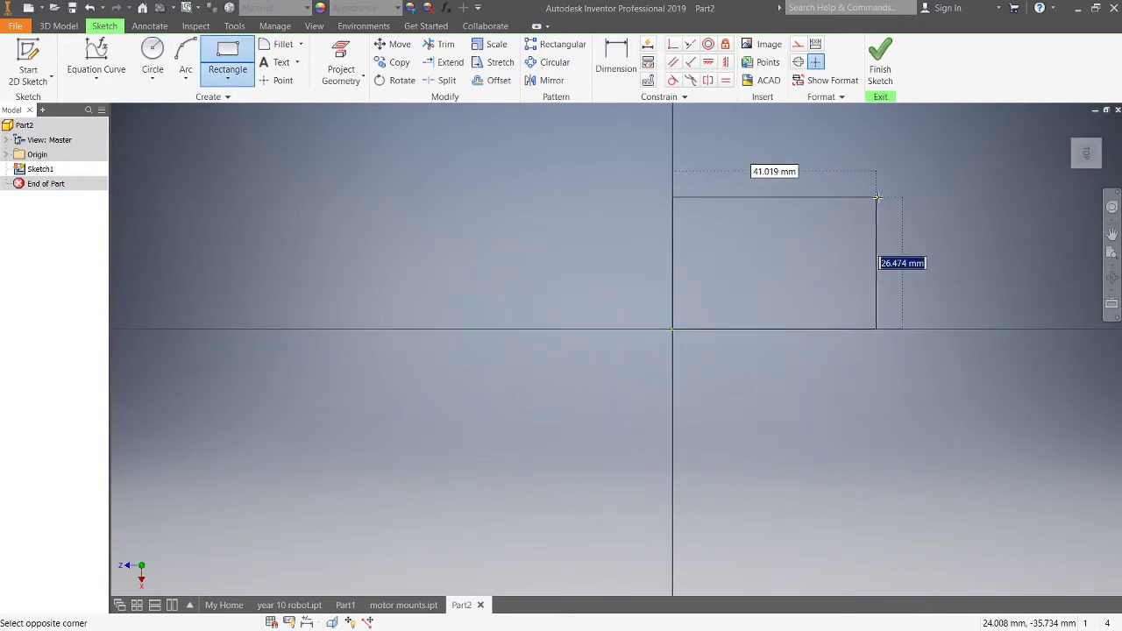
scroll(872, 202, down, 3)
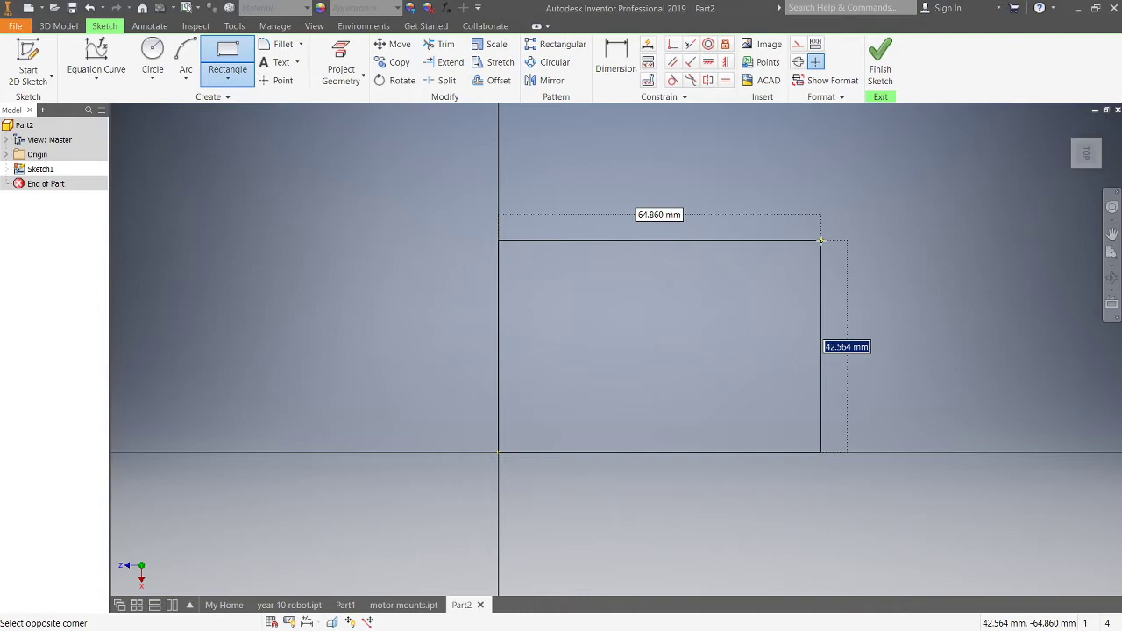
text(54)
key(Tab)
text(64)
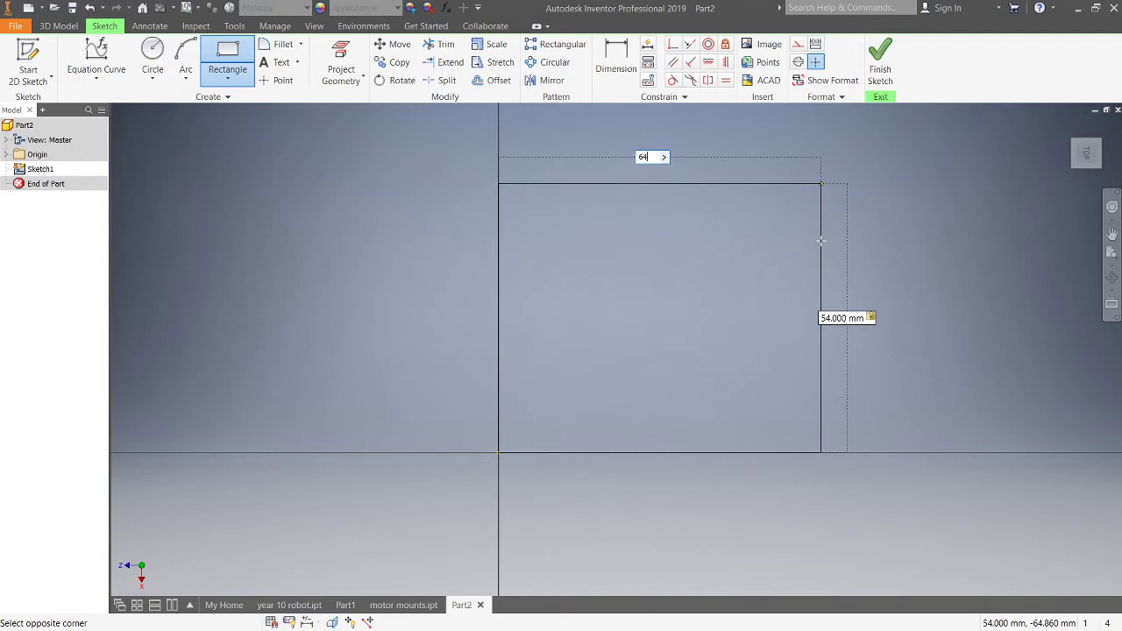
key(Tab)
key(Return)
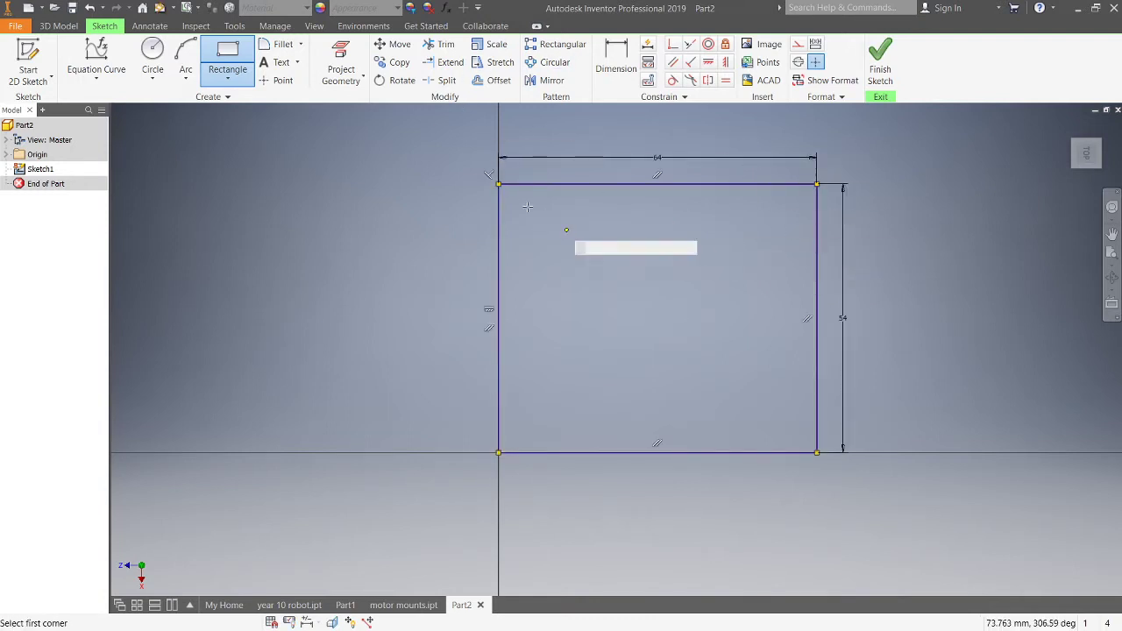
Step: Offset the rectangle inward by about 3.5 mm to form a border
click(496, 80)
click(612, 186)
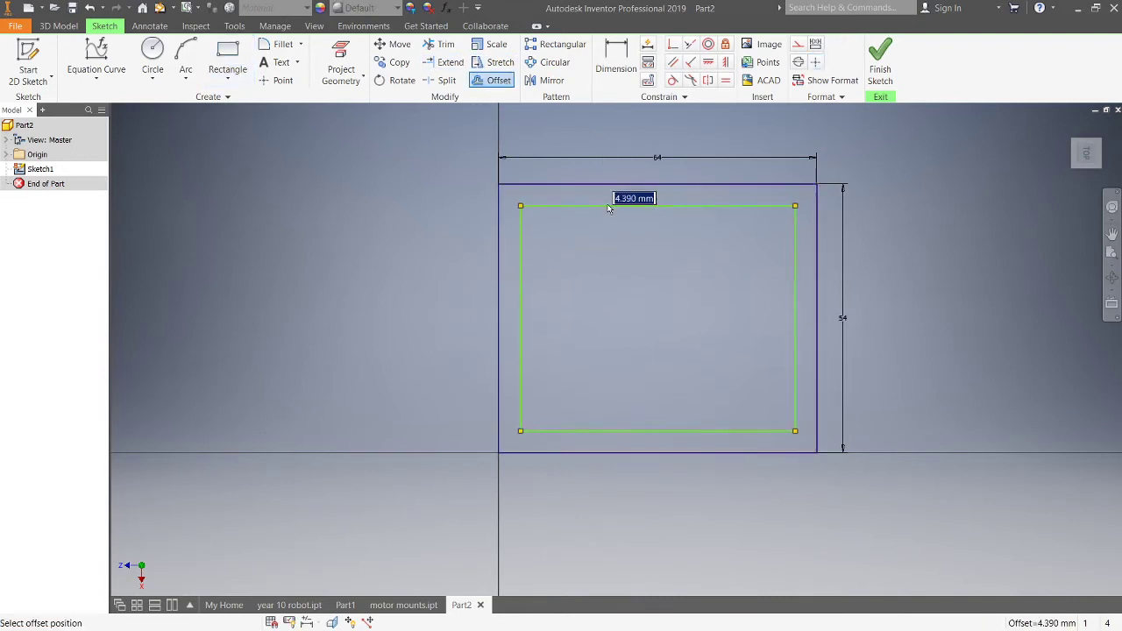
click(609, 205)
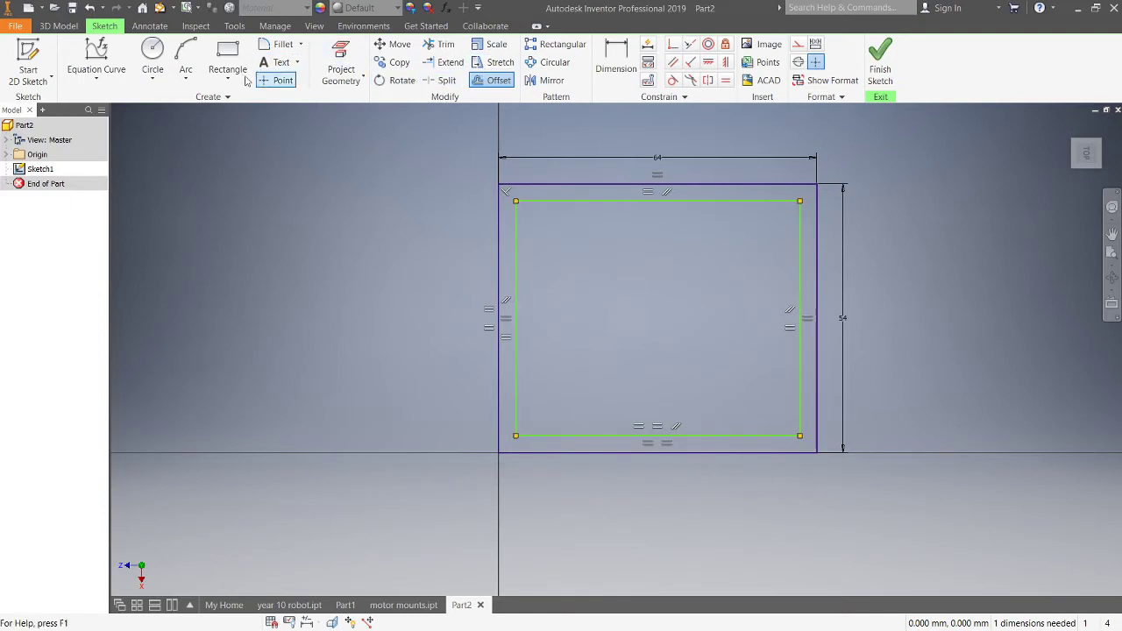
Step: Draw three narrow upright rectangles side by side inside the offset outline, each spanning its full height of about 47 mm
click(227, 57)
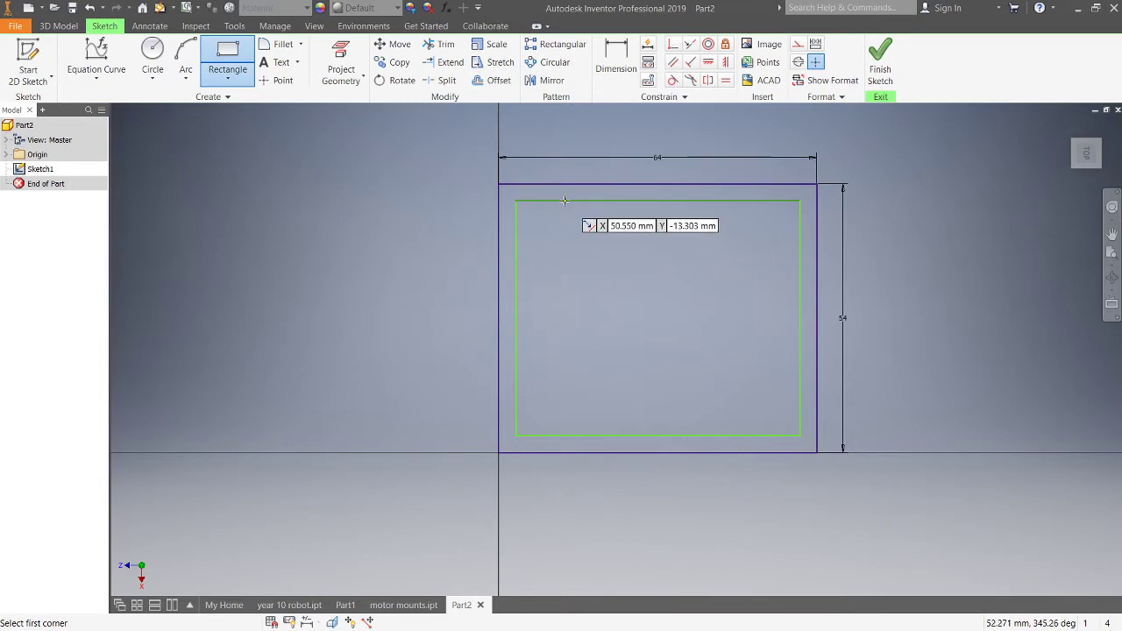
click(565, 200)
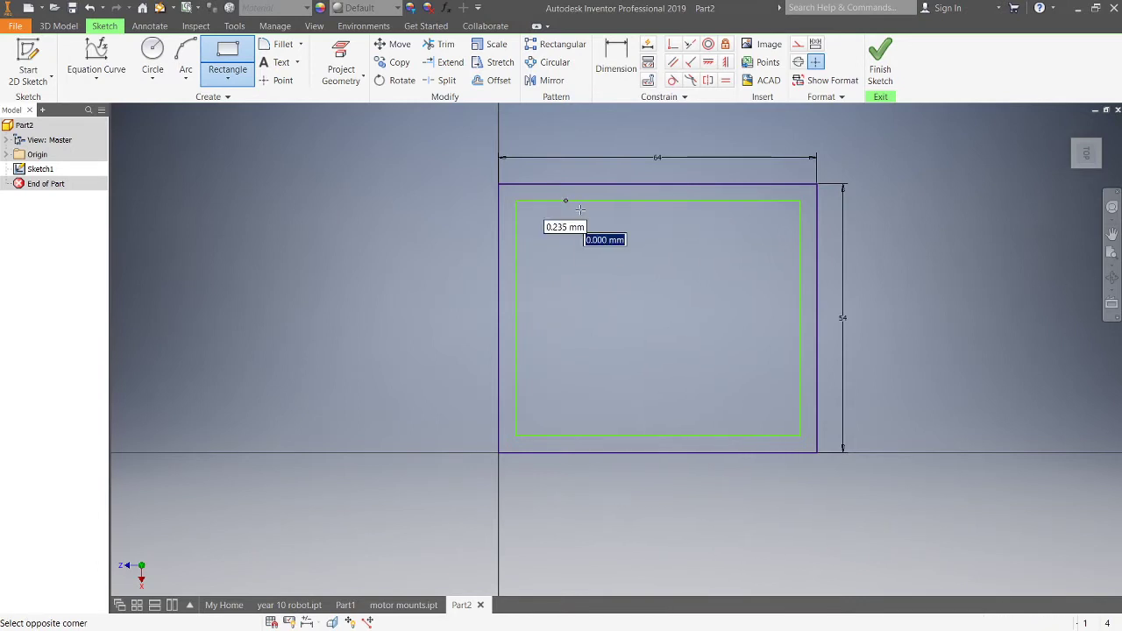
click(606, 434)
click(657, 201)
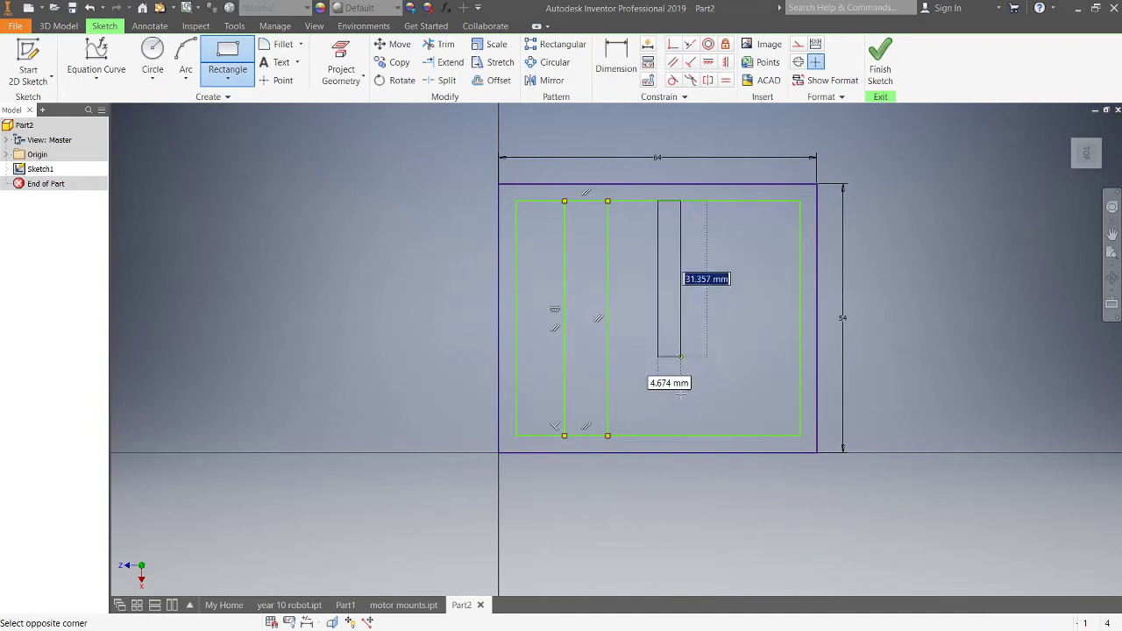
click(700, 434)
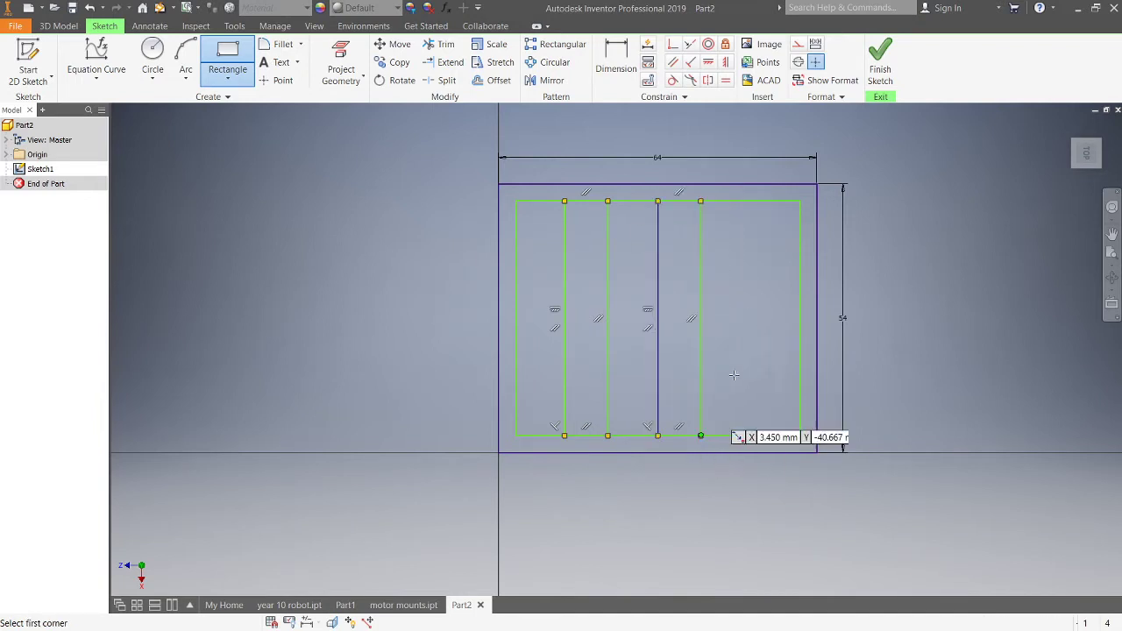
click(726, 202)
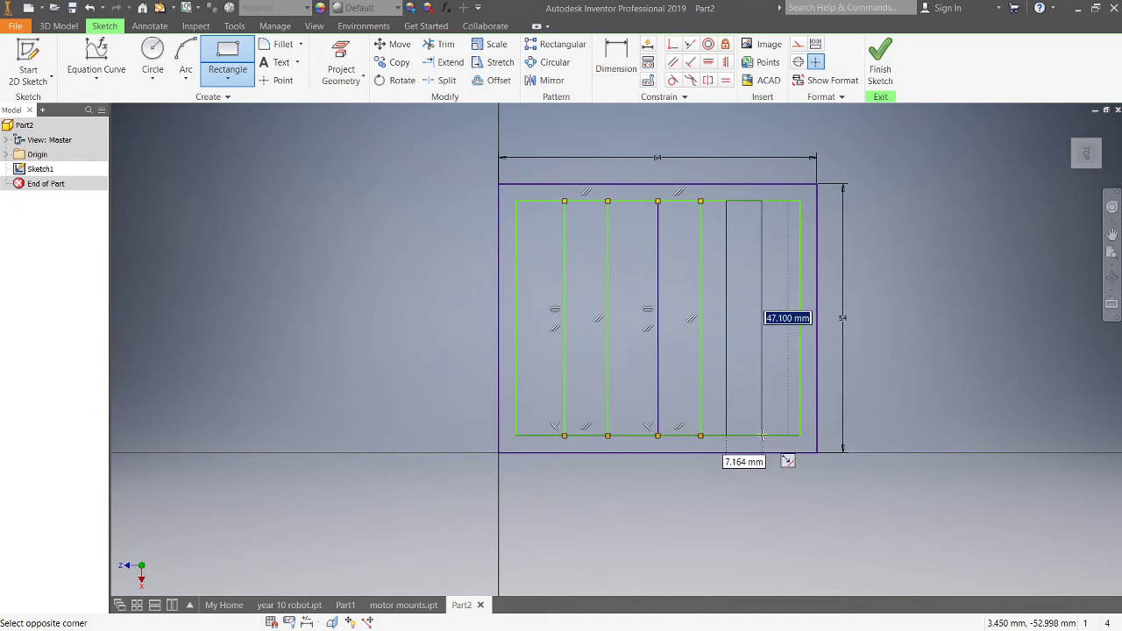
click(759, 434)
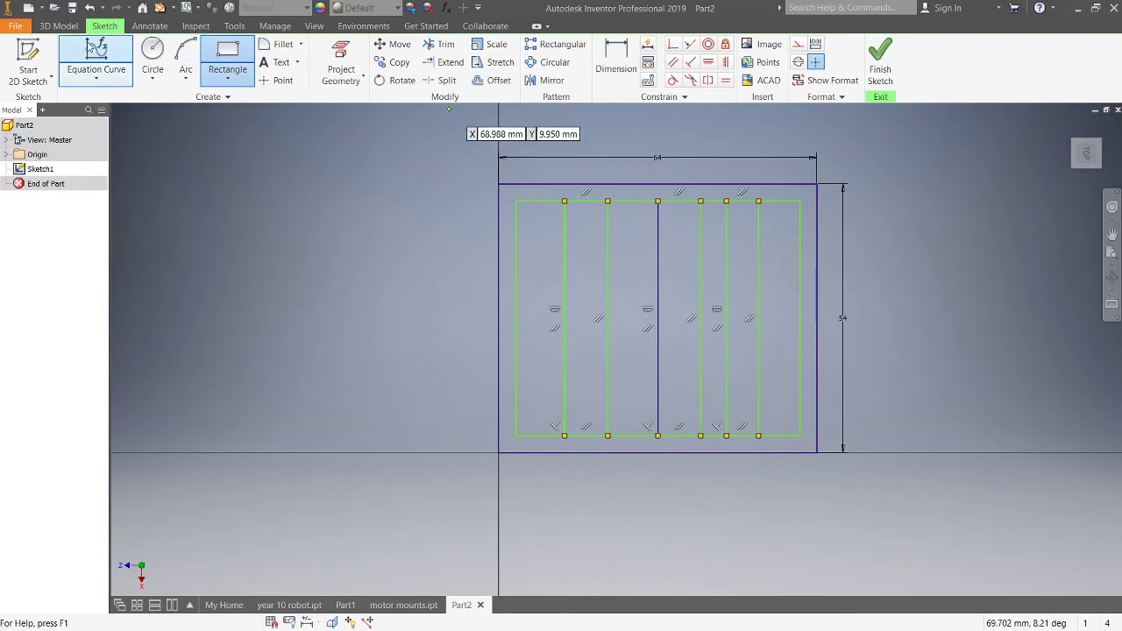
click(59, 26)
click(76, 59)
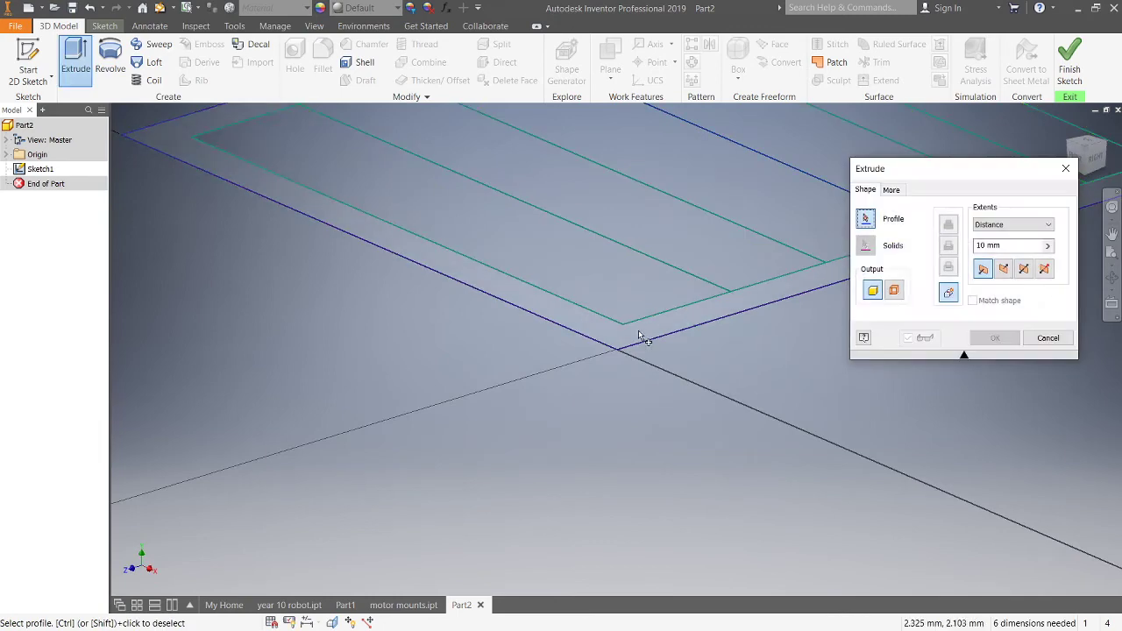
click(639, 336)
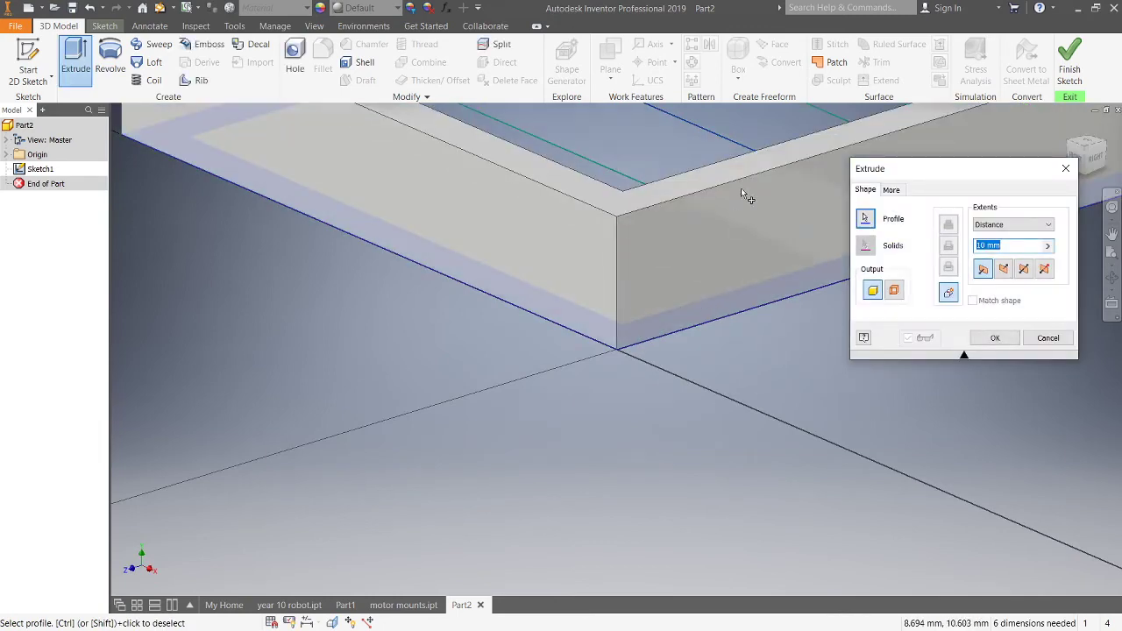
key(Escape)
Step: Extrude the outer border together with the three crossbars by 1.5 mm, leaving the gaps between them open
mouse_move(741, 195)
shift+middle_down()
mouse_move(714, 227)
mouse_move(719, 219)
shift+middle_up()
scroll(810, 209, down, 3)
mouse_move(823, 180)
middle_down()
mouse_move(467, 433)
mouse_move(488, 395)
mouse_move(461, 369)
mouse_move(421, 376)
mouse_move(458, 371)
middle_up()
scroll(601, 389, down, 3)
scroll(619, 356, up, 2)
mouse_move(619, 356)
shift+middle_down()
mouse_move(640, 348)
mouse_move(679, 379)
shift+middle_up()
click(76, 57)
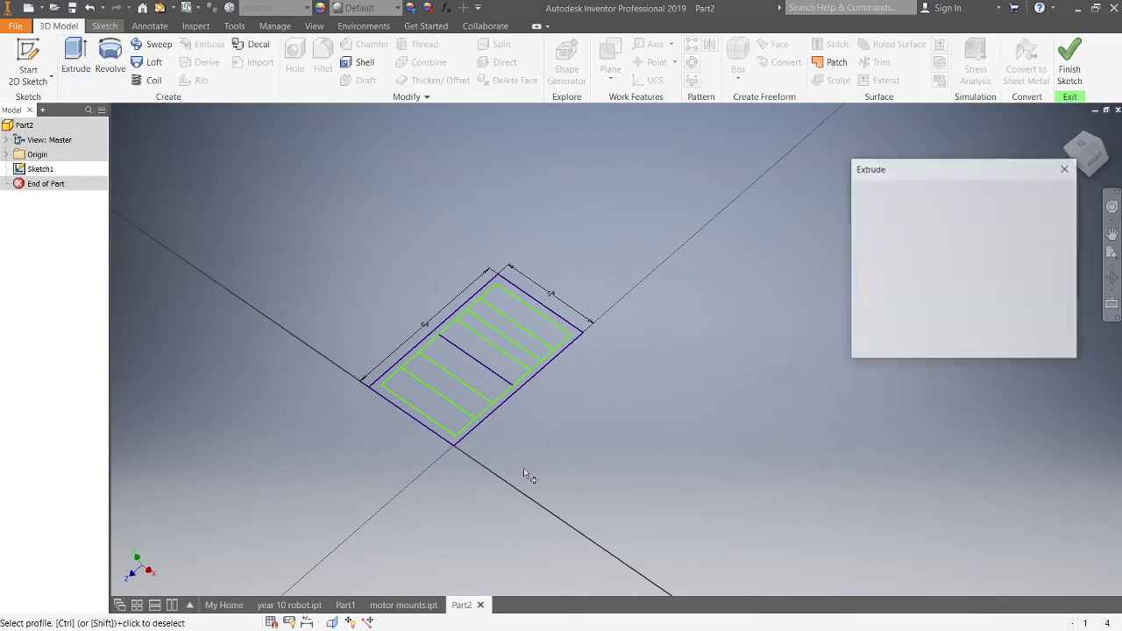
scroll(426, 438, up, 5)
click(512, 412)
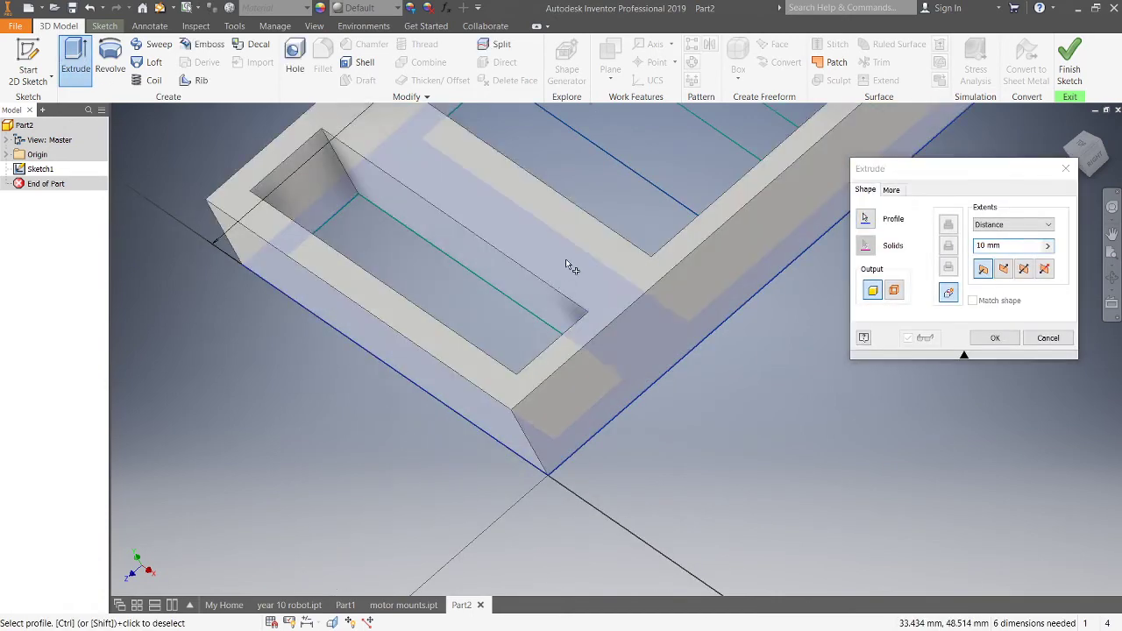
middle_drag(669, 150, 594, 300)
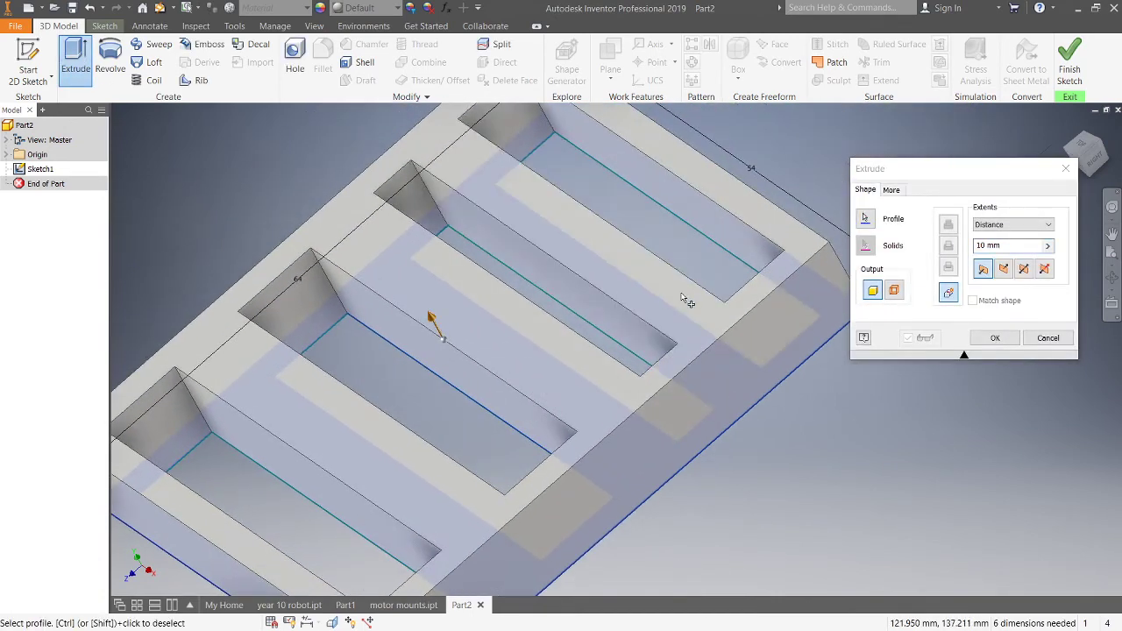
click(1001, 244)
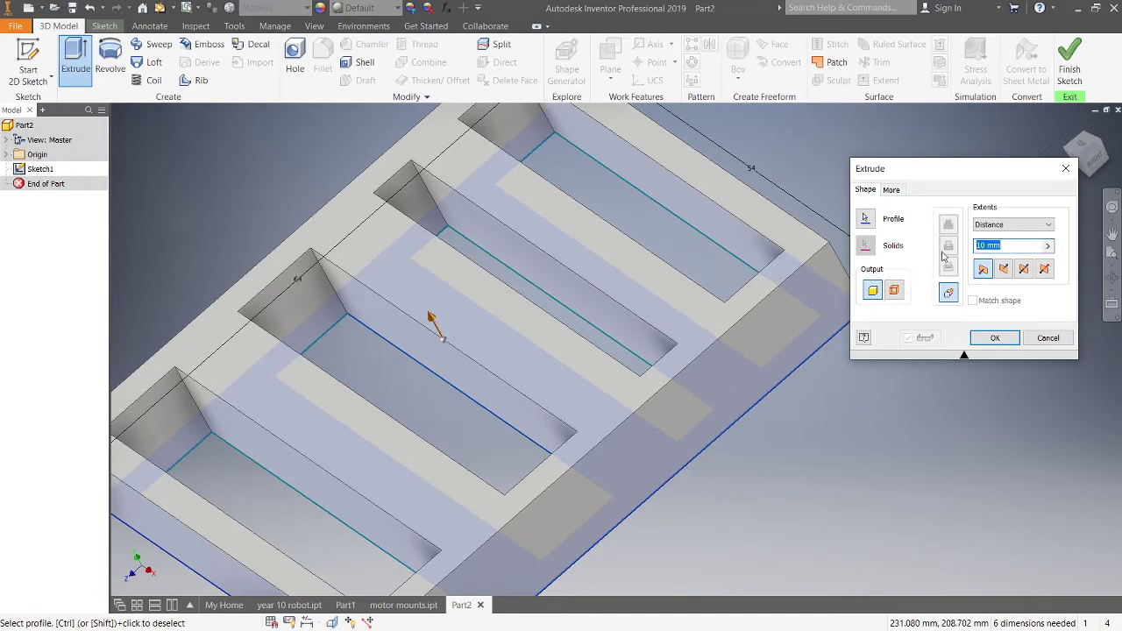
text(1.5)
key(Return)
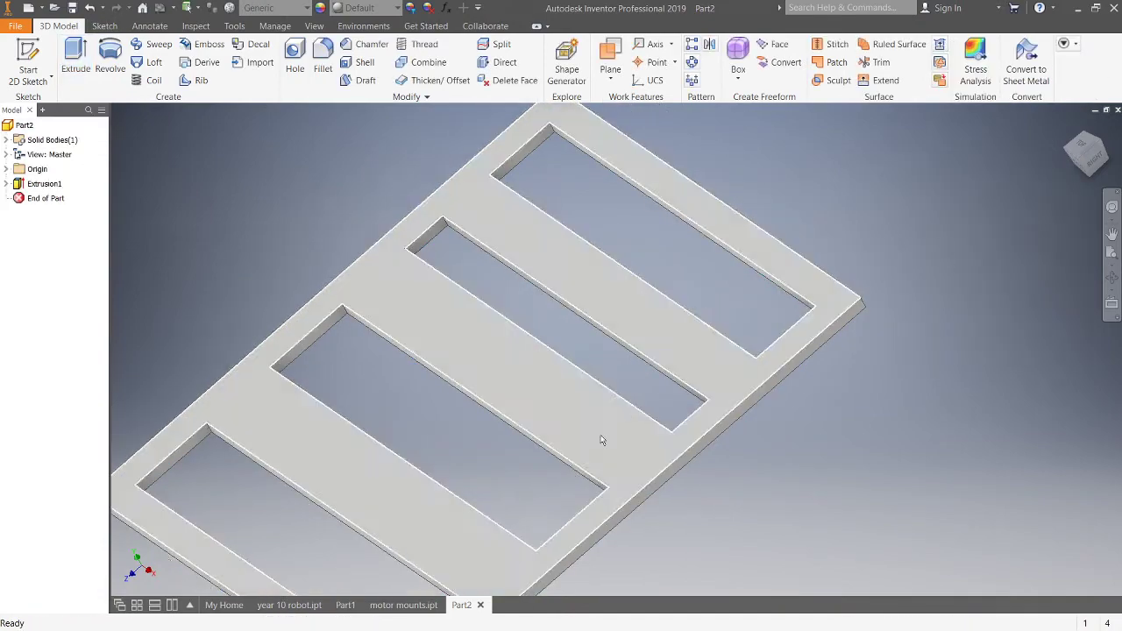
Step: Create a new assembly file and accept the style conflict notice
shift+middle_drag(467, 400, 483, 356)
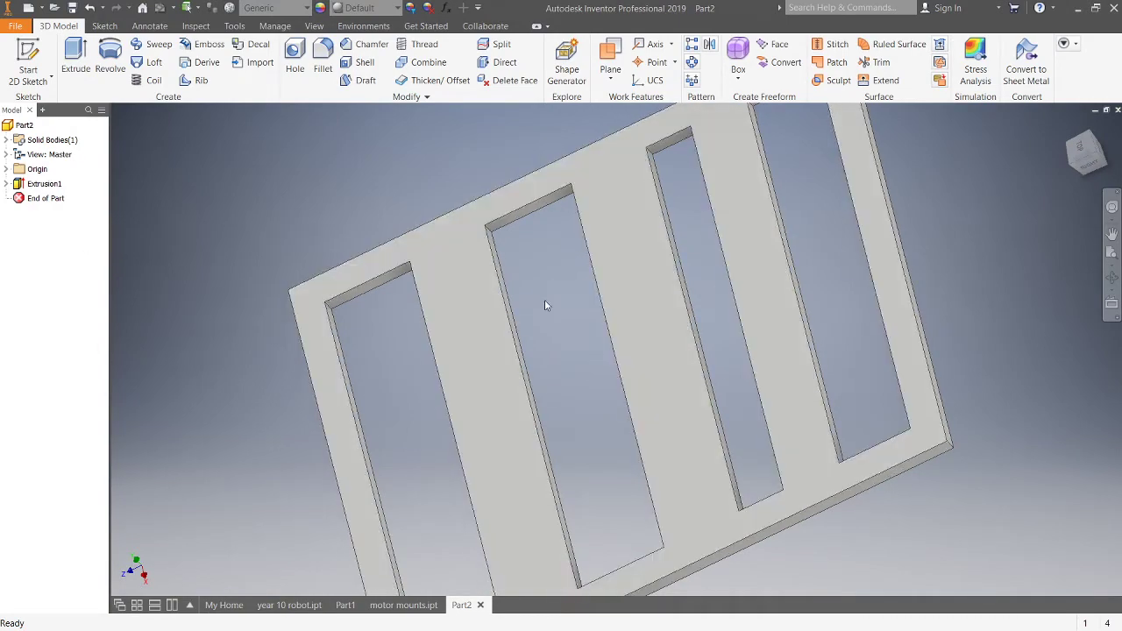
click(17, 26)
mouse_move(66, 79)
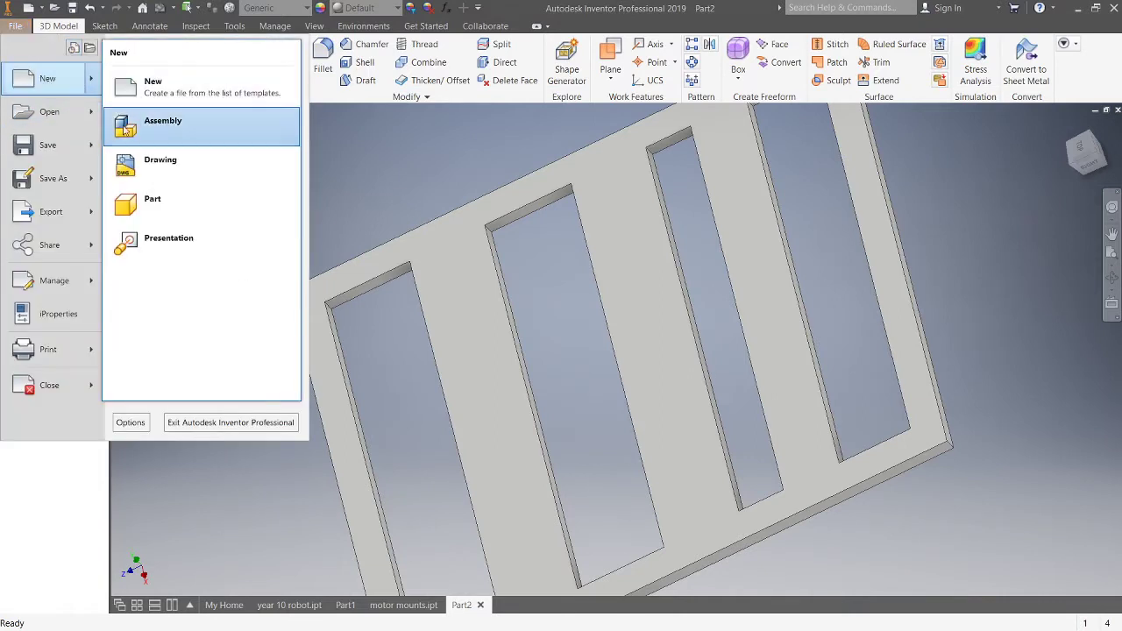
click(216, 117)
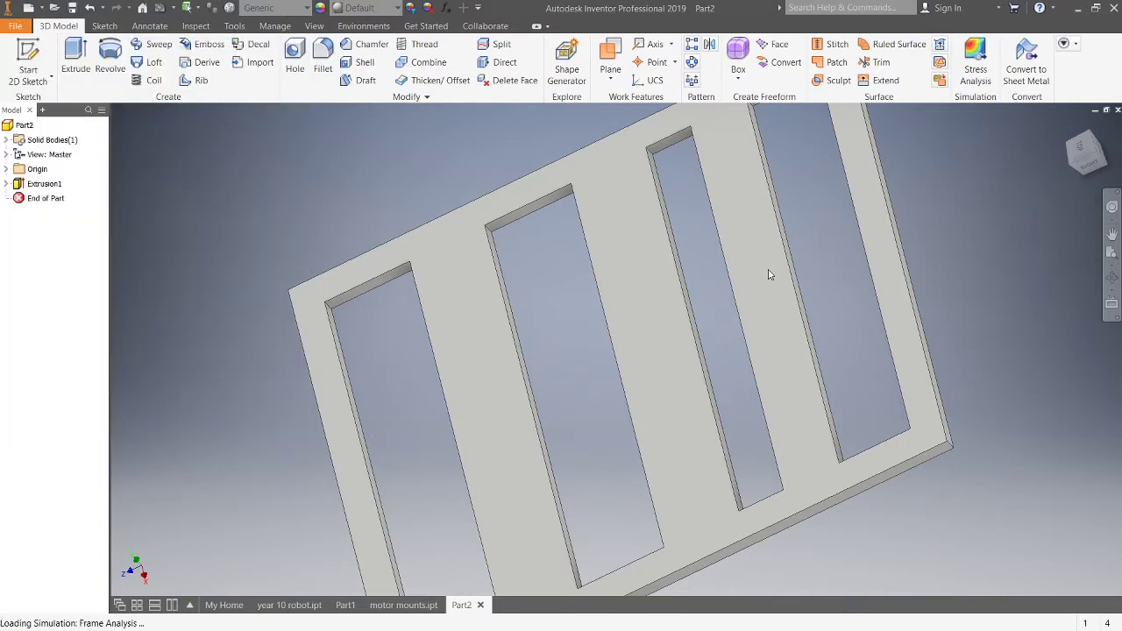
click(524, 370)
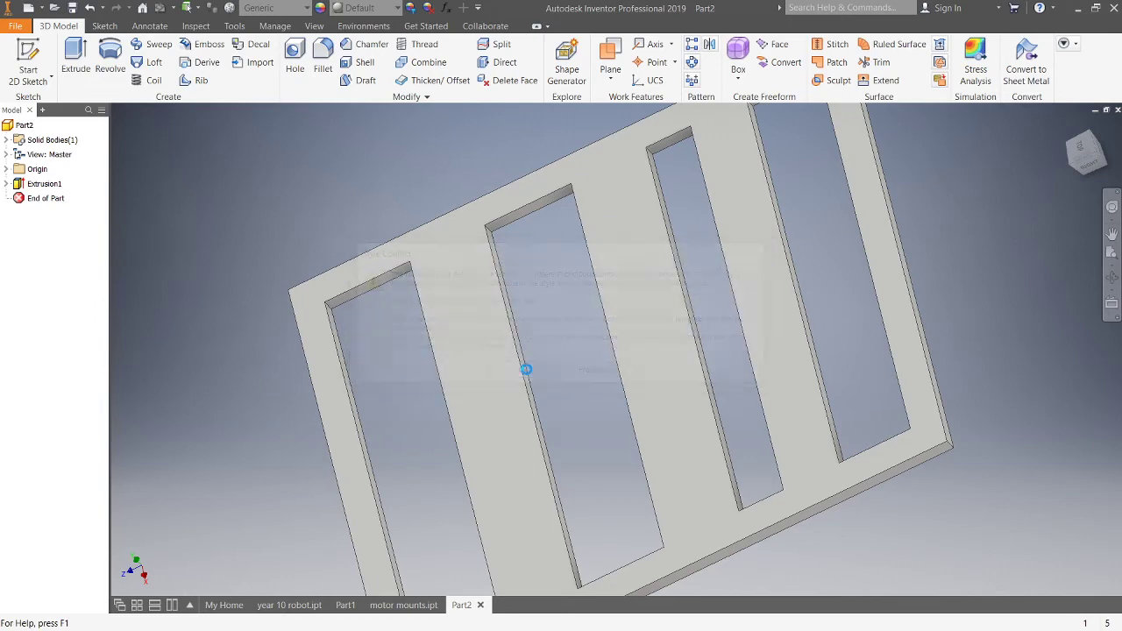
Step: Save the robot body part as robot 1 in the BPIHS folder's Robotics > stage 1 > CAD Files subfolder
click(346, 605)
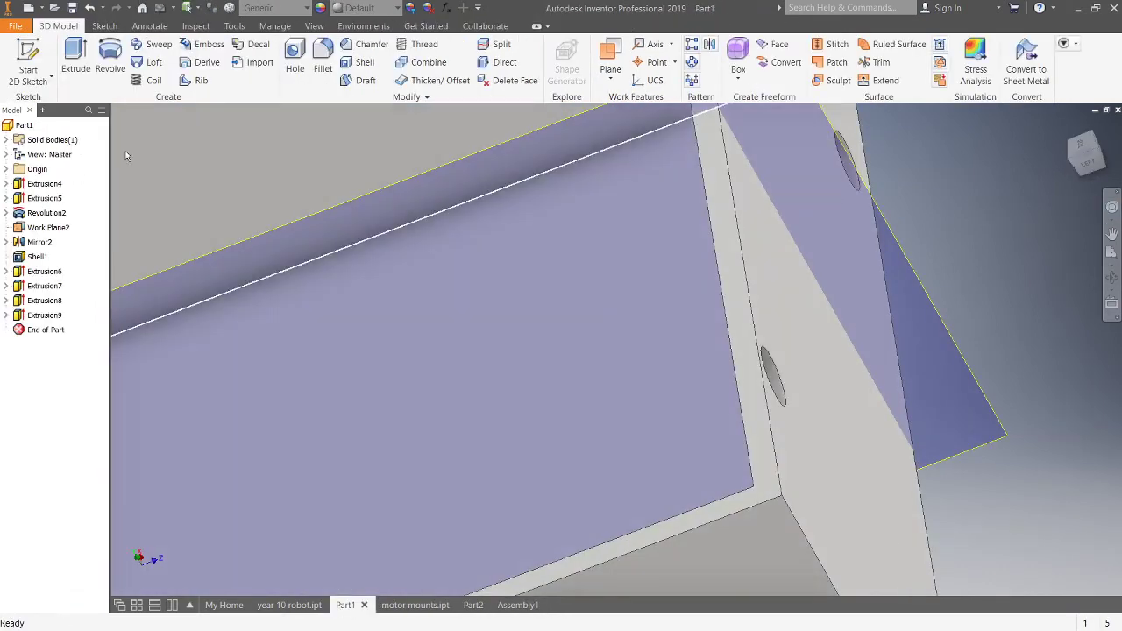
click(15, 26)
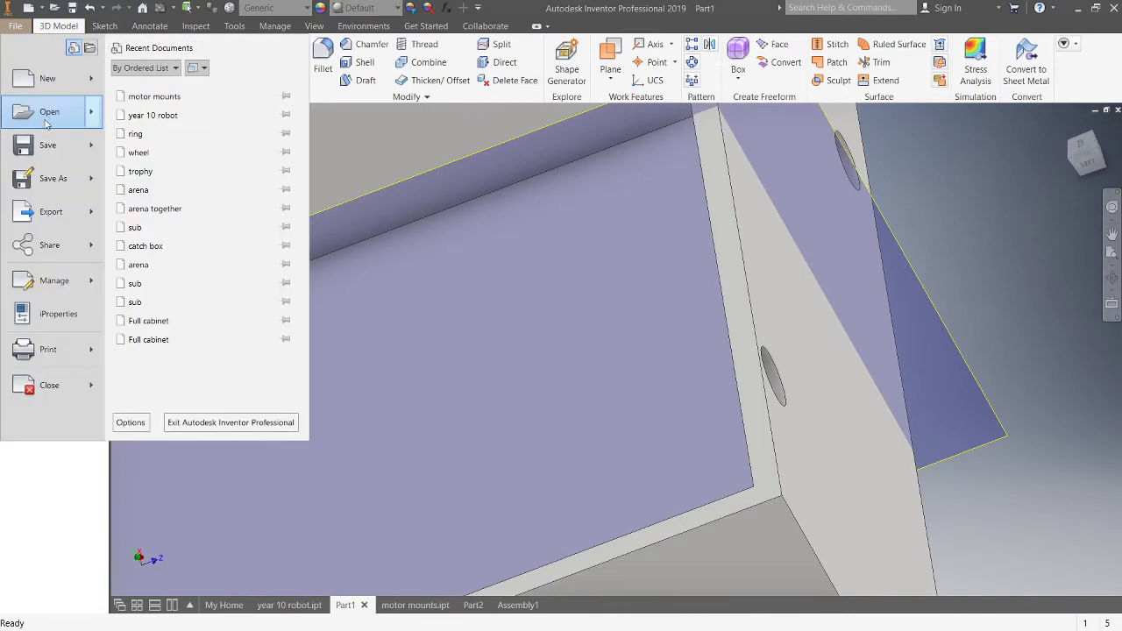
click(50, 154)
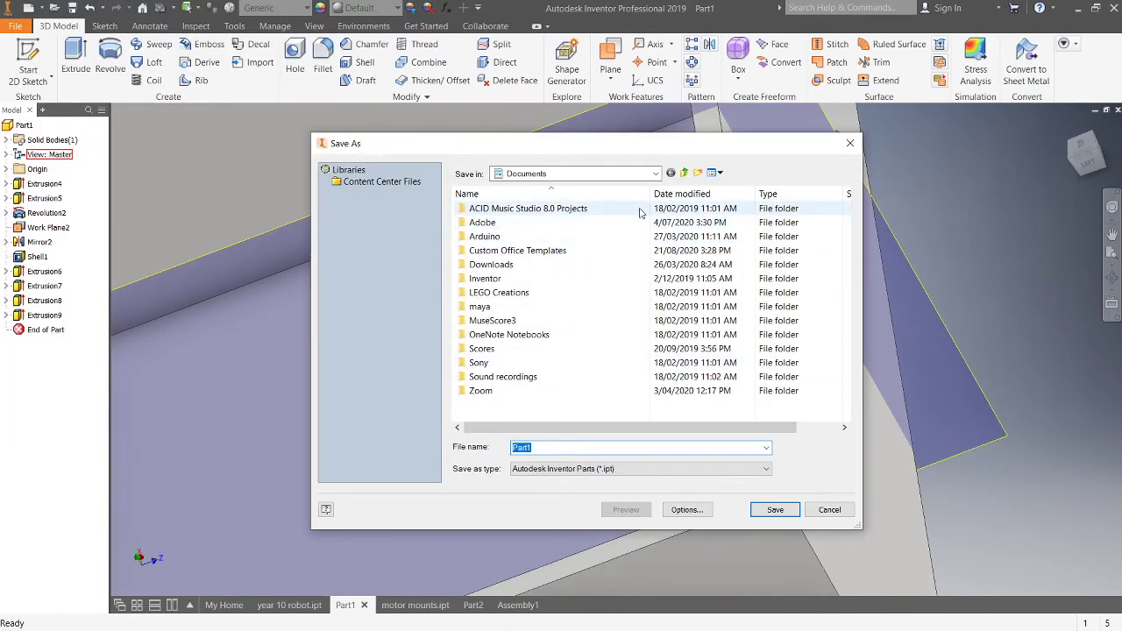
click(655, 173)
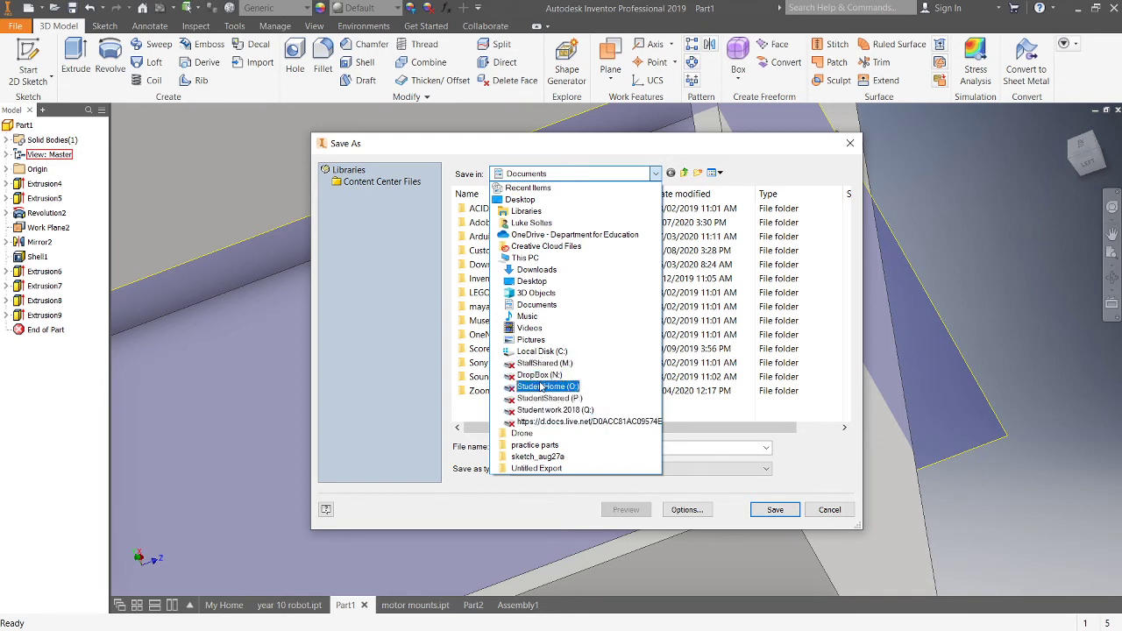
click(518, 199)
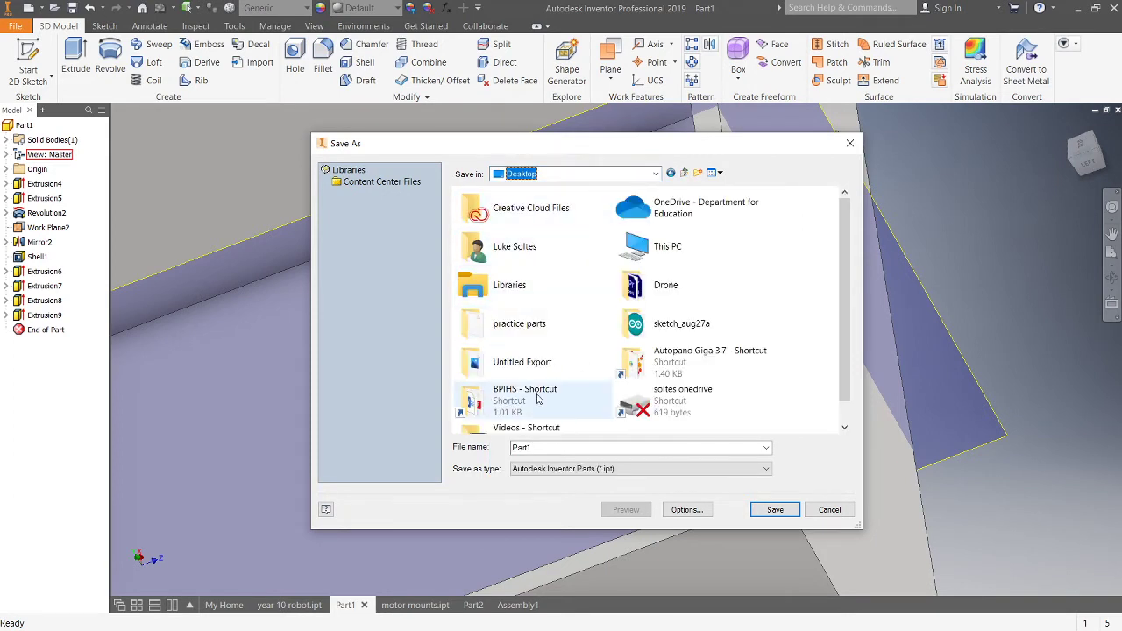
scroll(530, 377, down, 1)
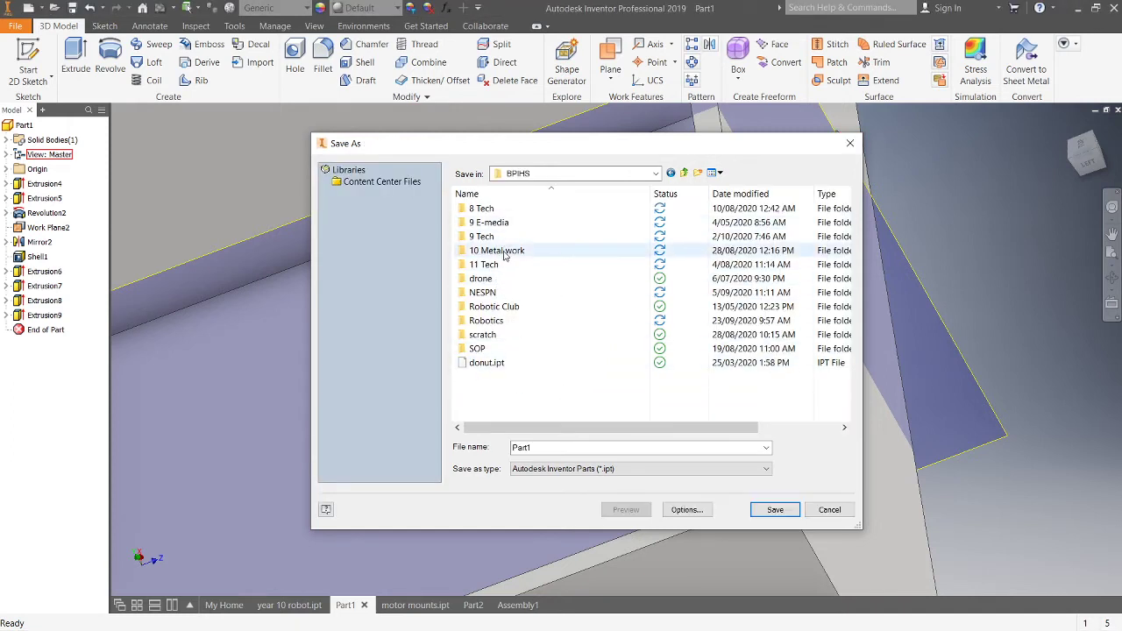
double_click(512, 320)
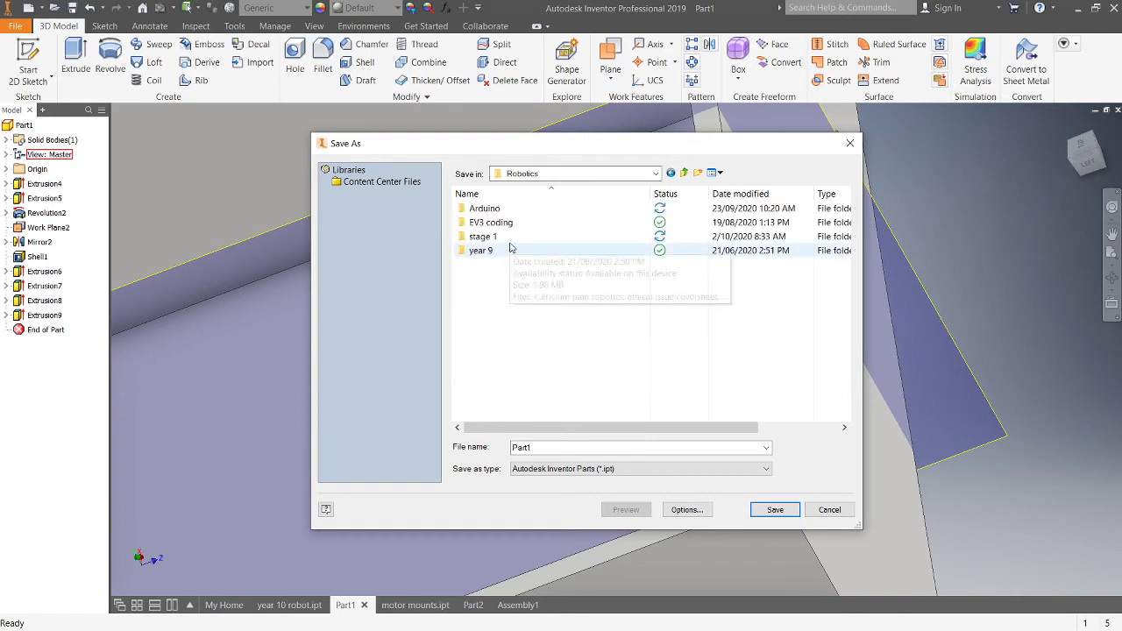
double_click(491, 236)
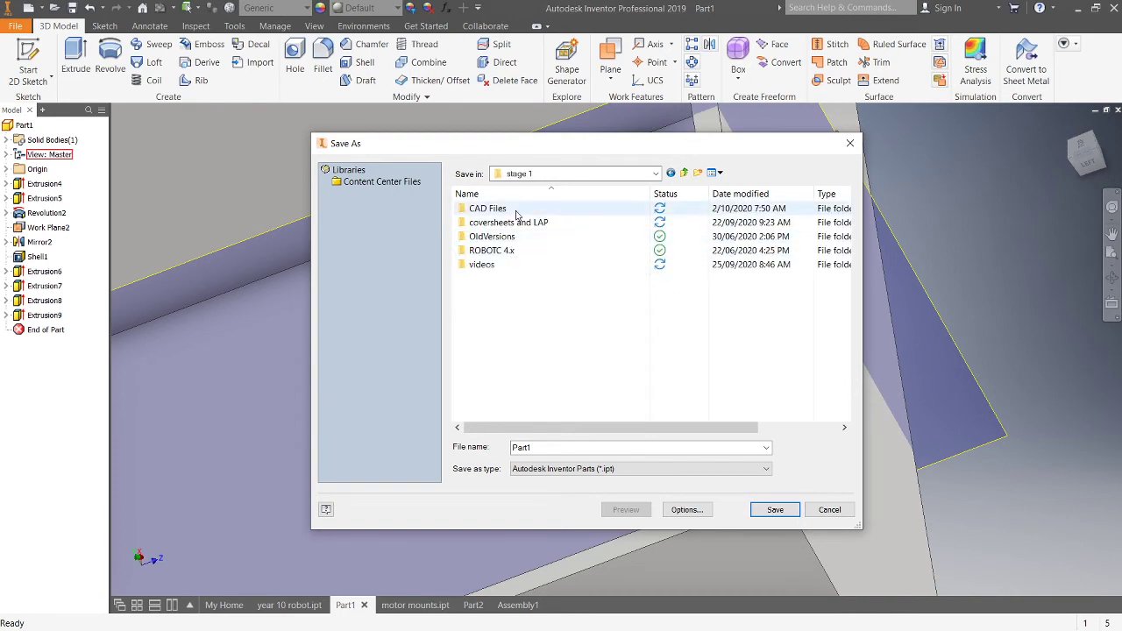
double_click(517, 213)
double_click(537, 447)
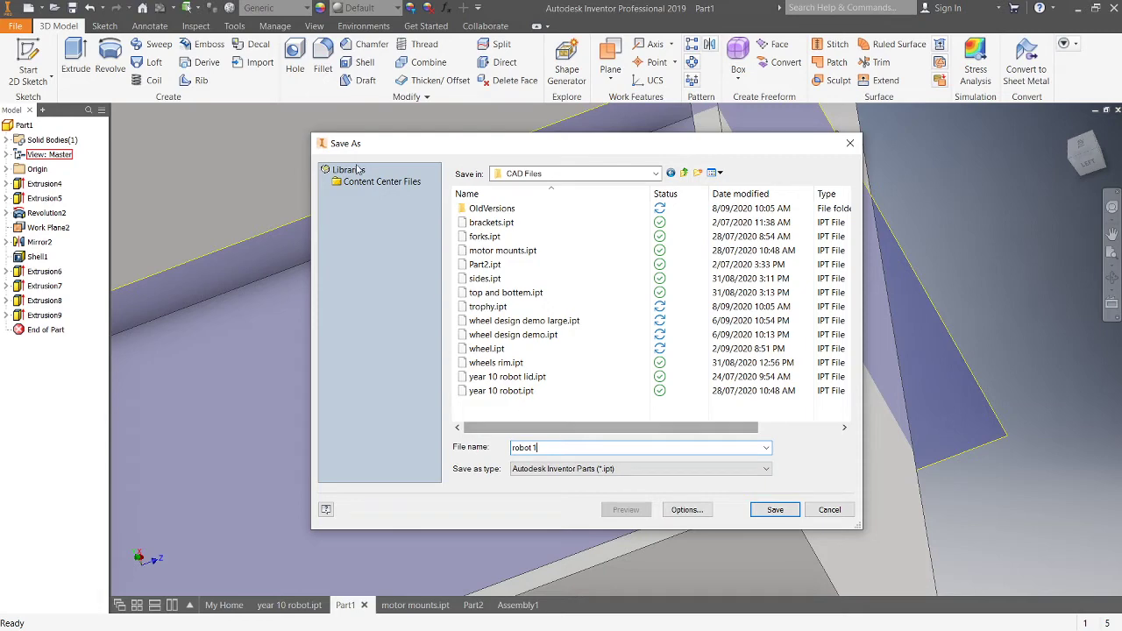
click(773, 512)
Step: Save the slatted plate part as robot 1 lid in the CAD Files folder
click(487, 603)
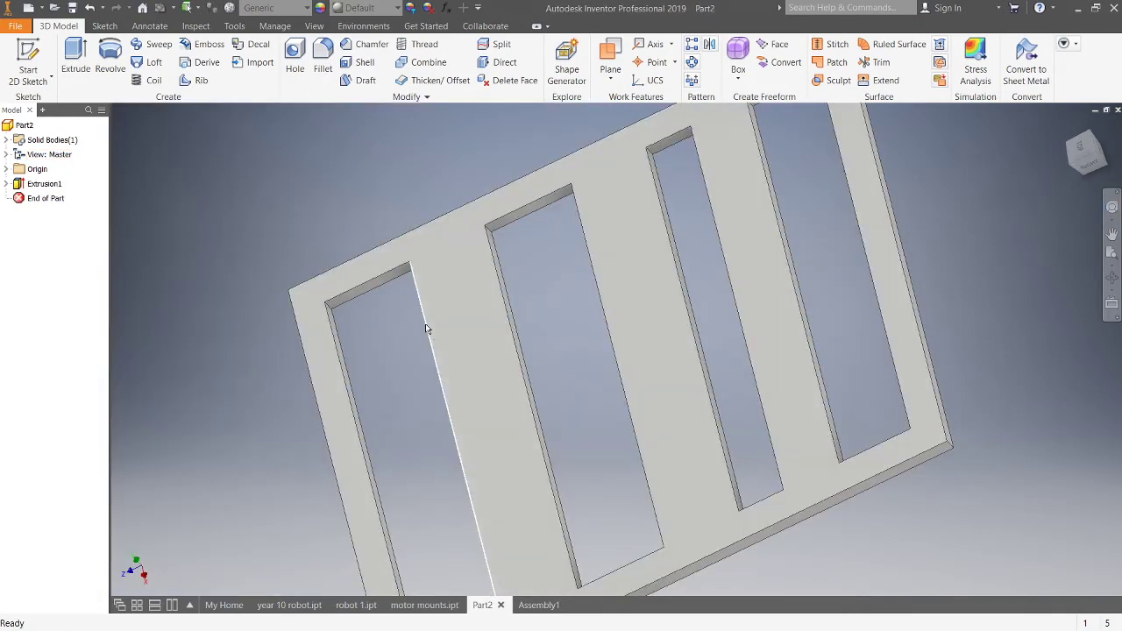
click(16, 26)
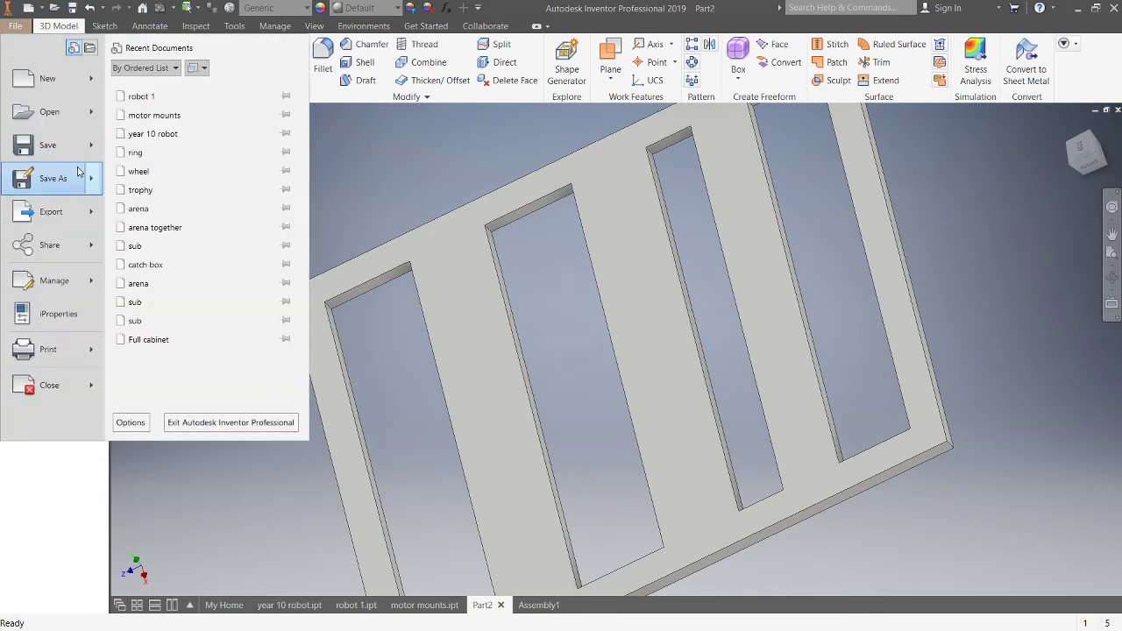
click(49, 146)
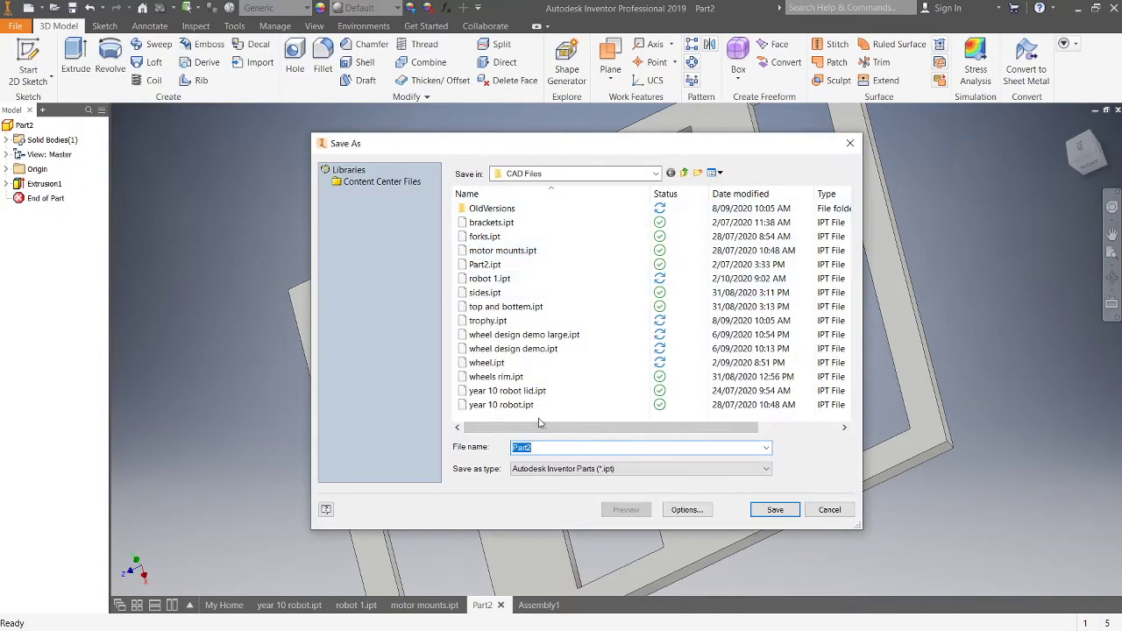
text(robot )
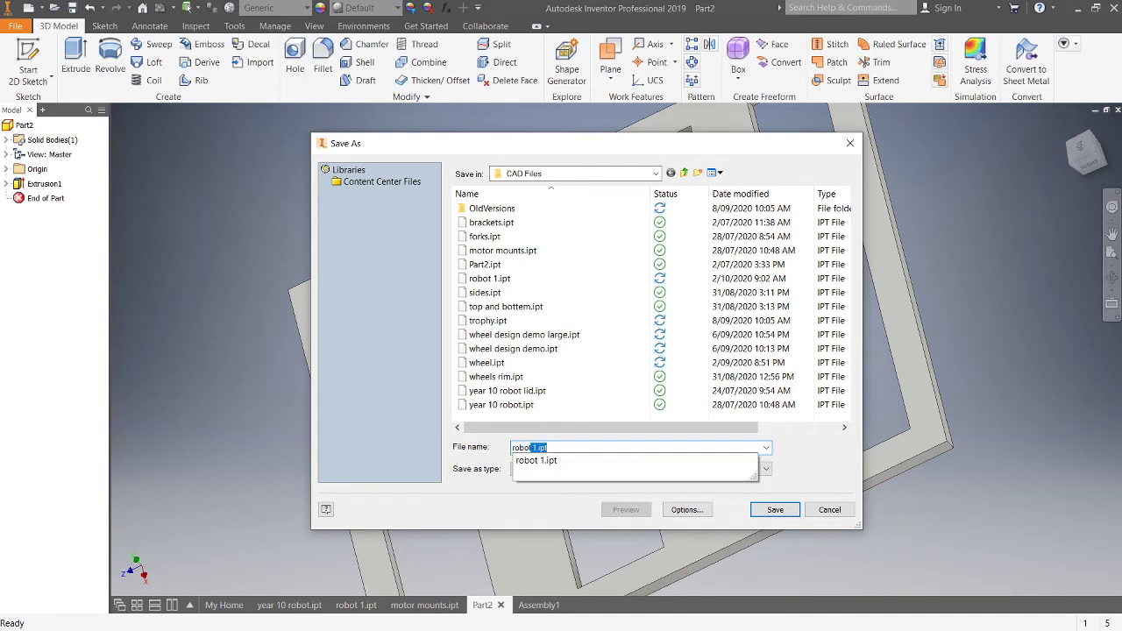
text(1 lid)
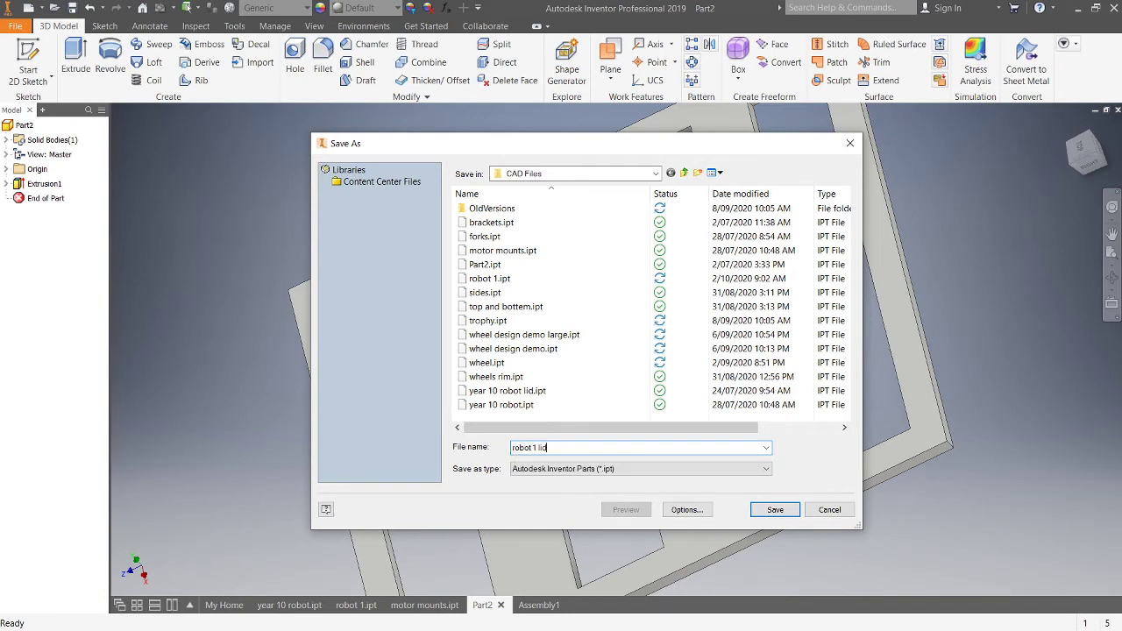
click(787, 516)
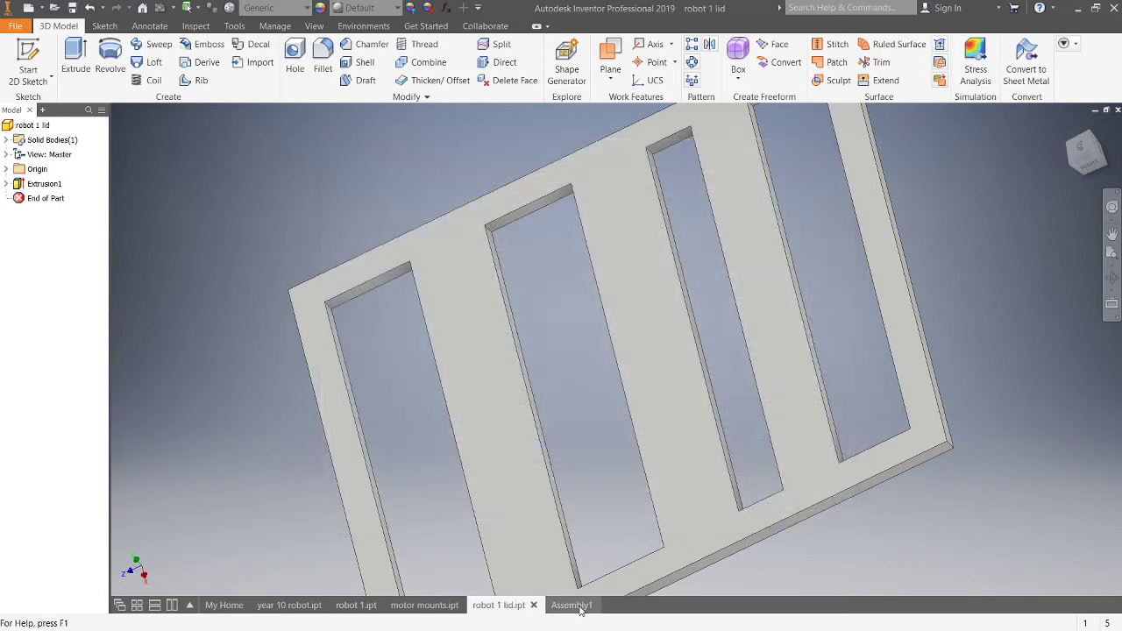
Step: Start placing components in Assembly1 and browse to the Robotics > stage 1 > CAD Files folder under BPIHS
click(581, 607)
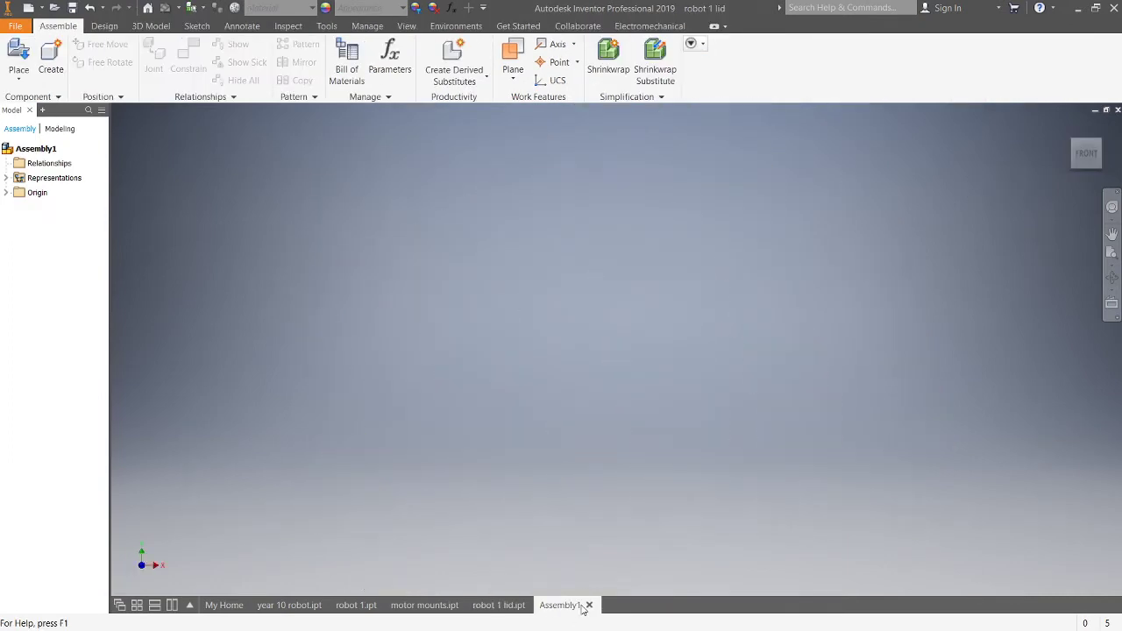
click(18, 51)
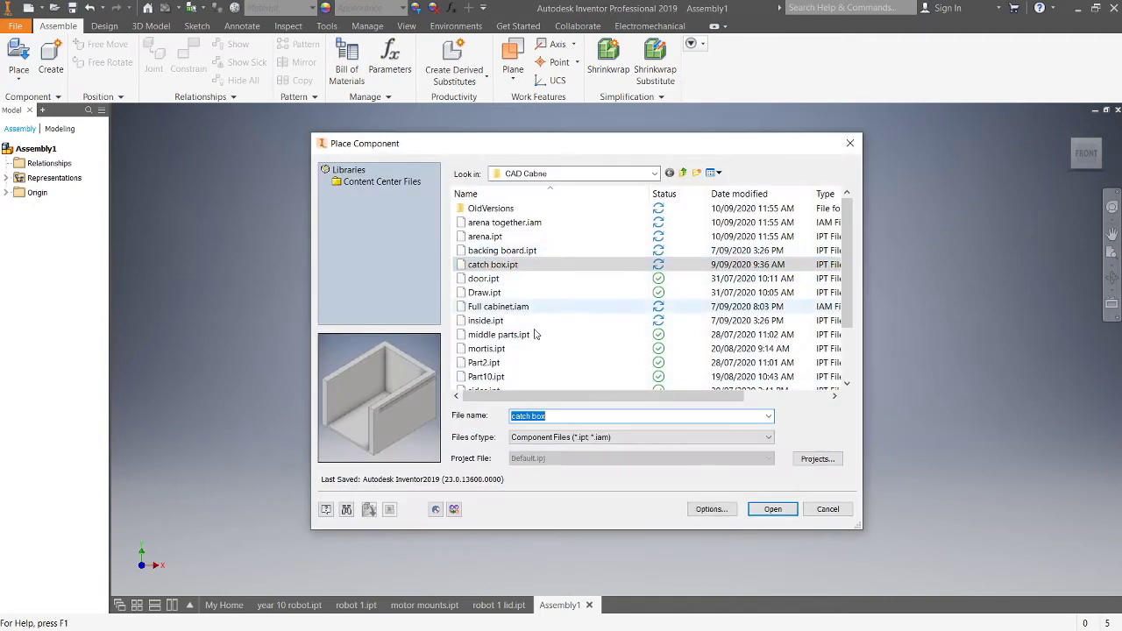
scroll(517, 386, down, 2)
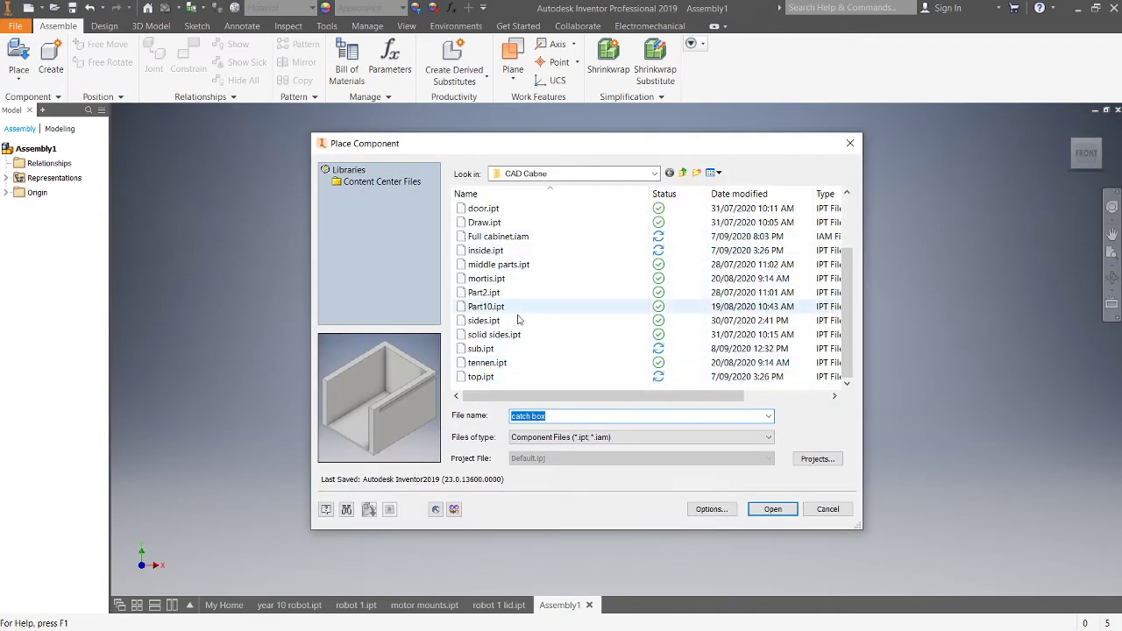
scroll(517, 334, up, 2)
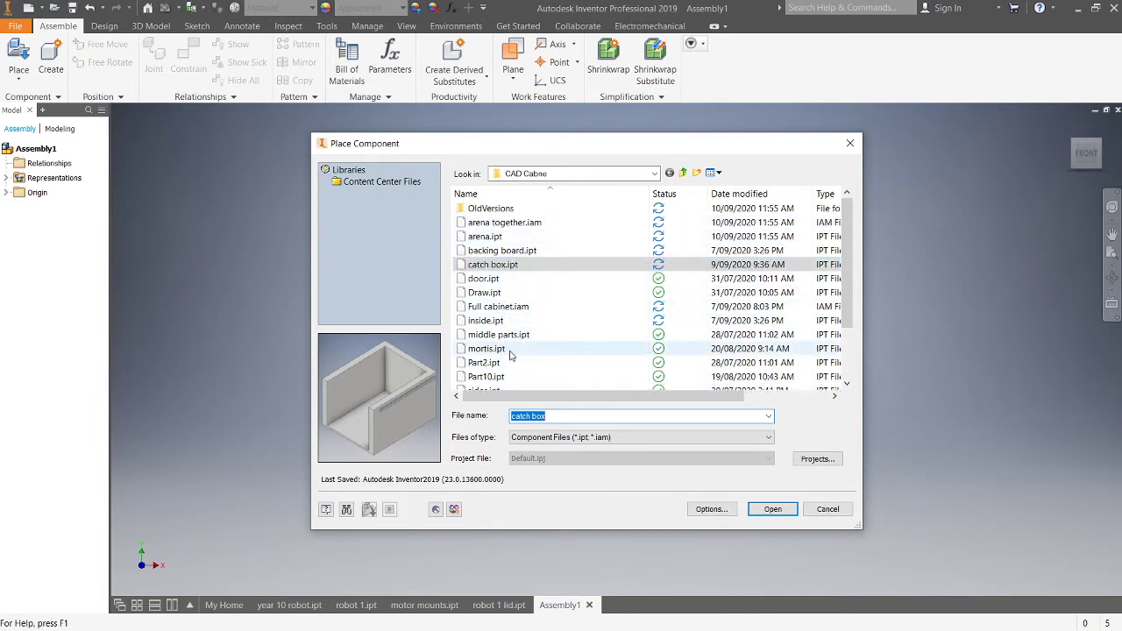
scroll(511, 355, down, 1)
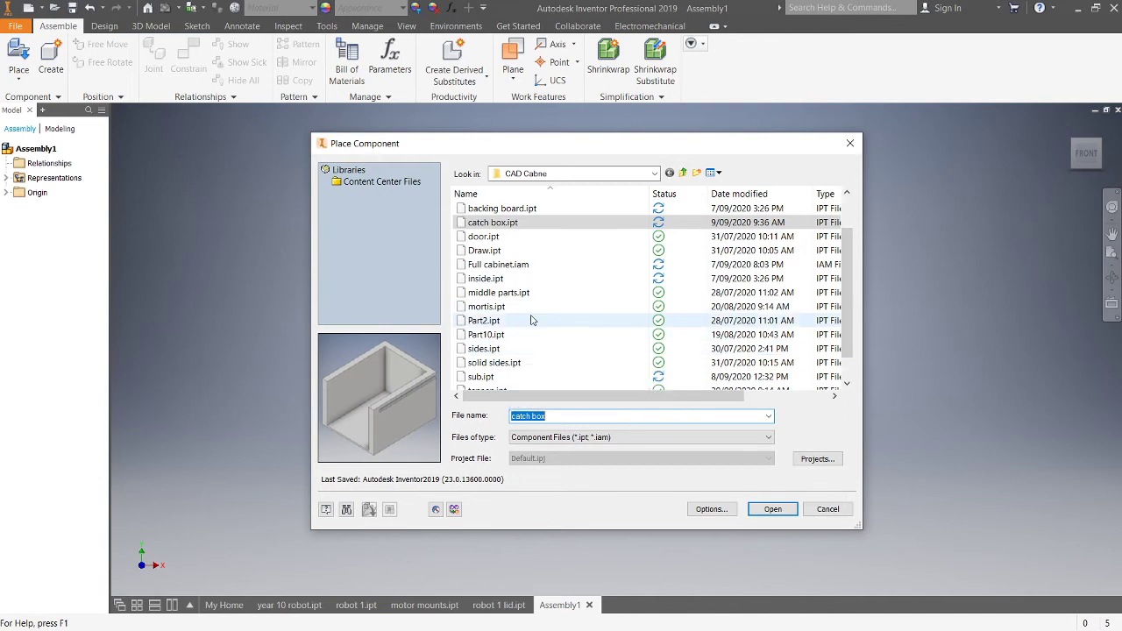
scroll(538, 329, down, 1)
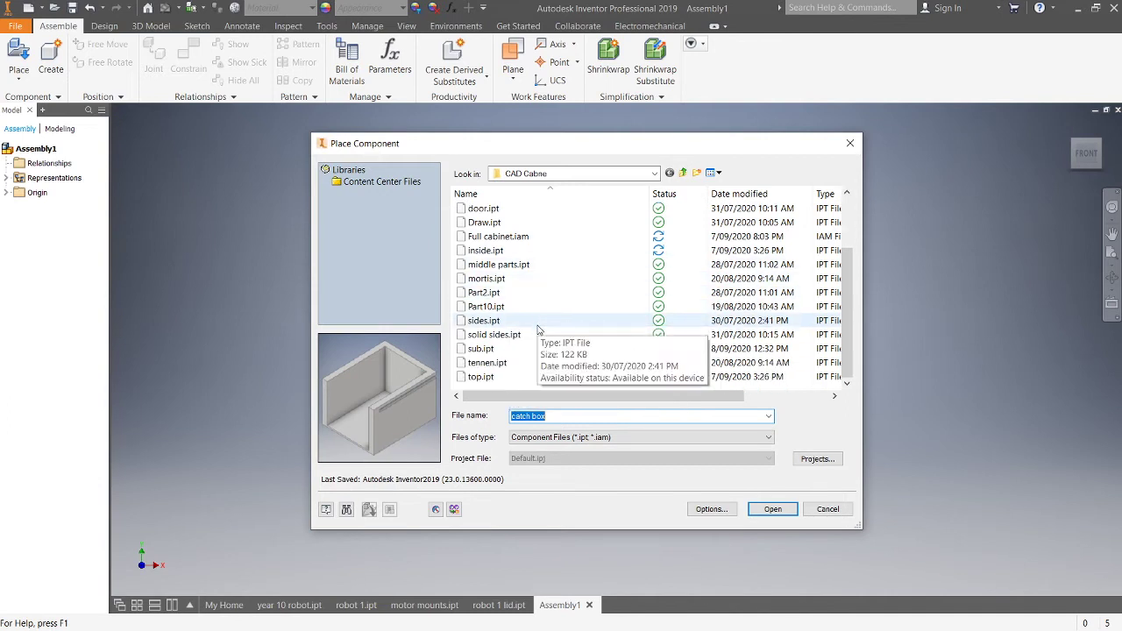
click(653, 174)
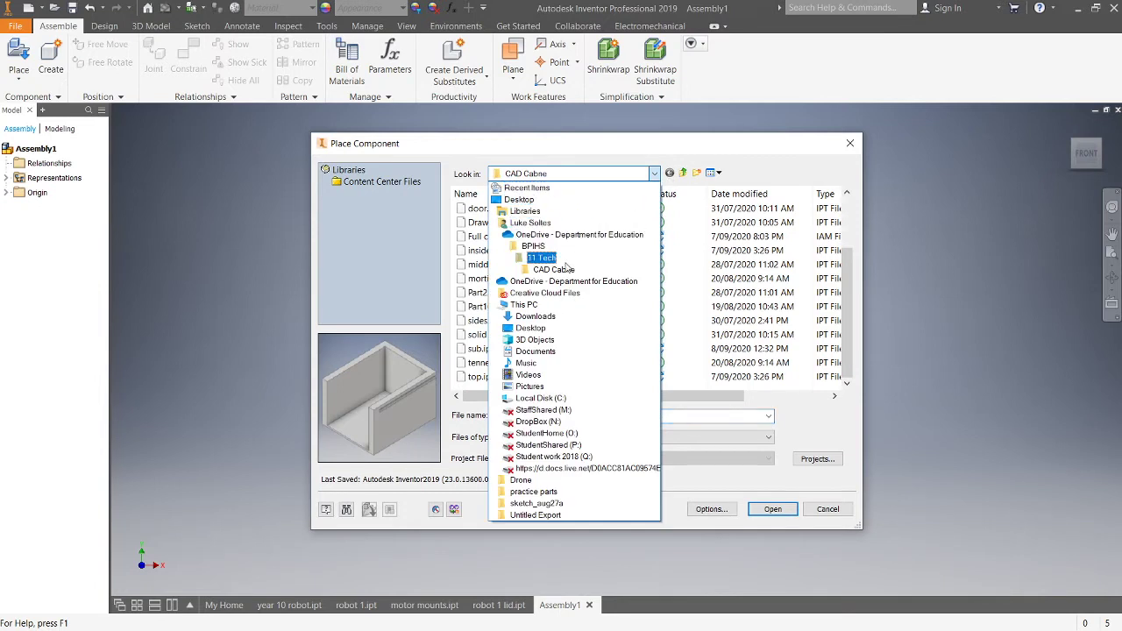
click(543, 250)
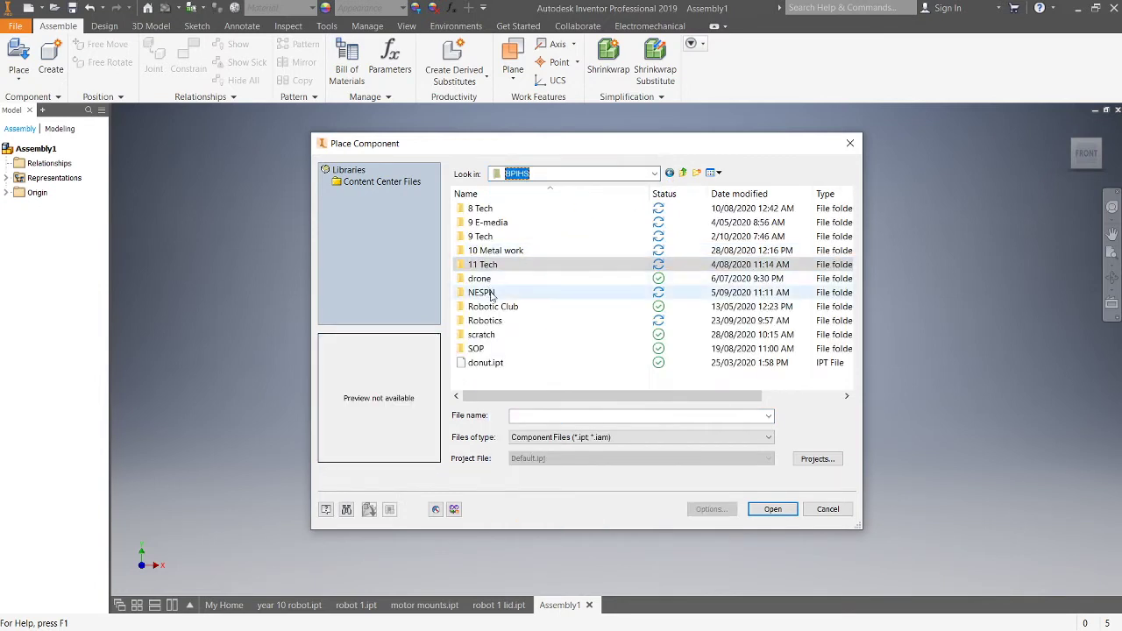
double_click(514, 324)
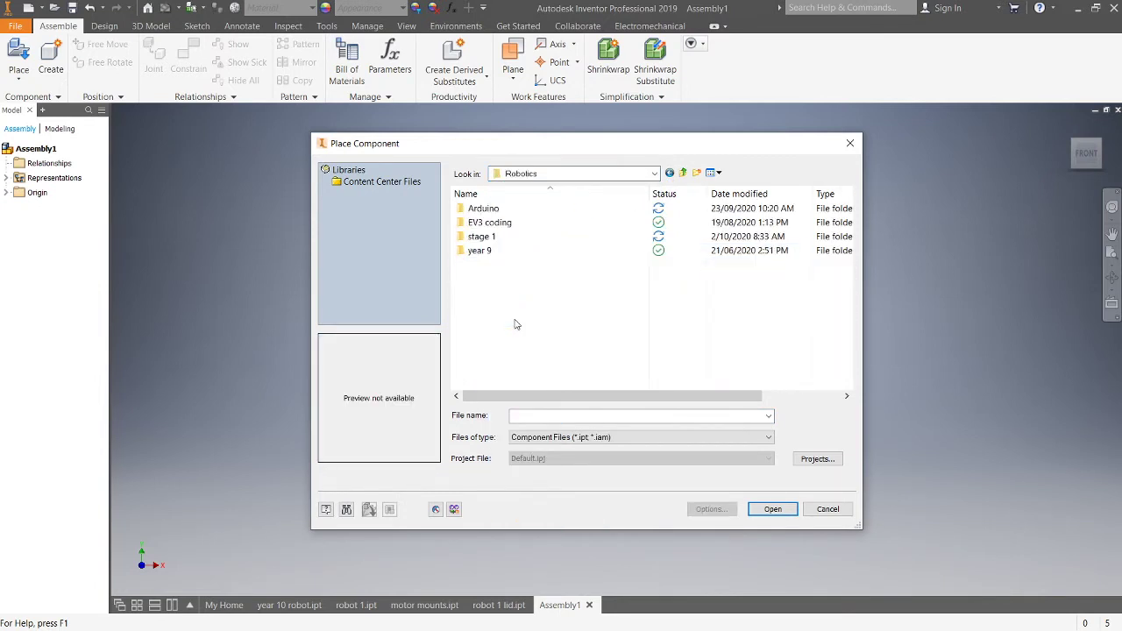
double_click(514, 238)
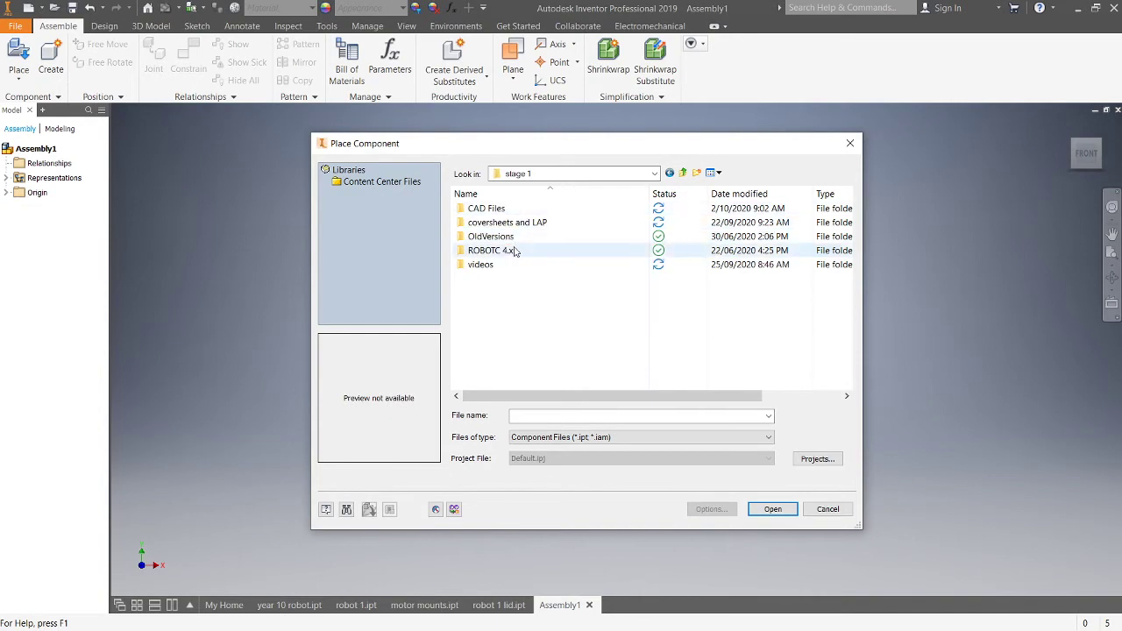
double_click(491, 209)
scroll(539, 321, down, 3)
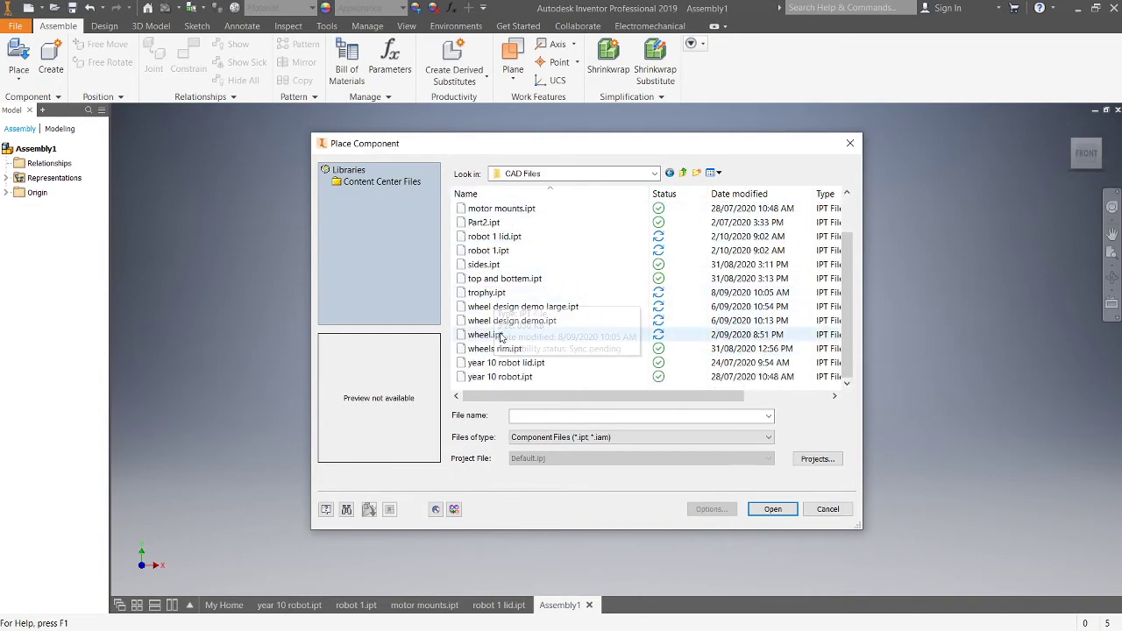
Step: Place one instance each of robot 1 lid.ipt and robot 1.ipt together in the assembly
click(483, 237)
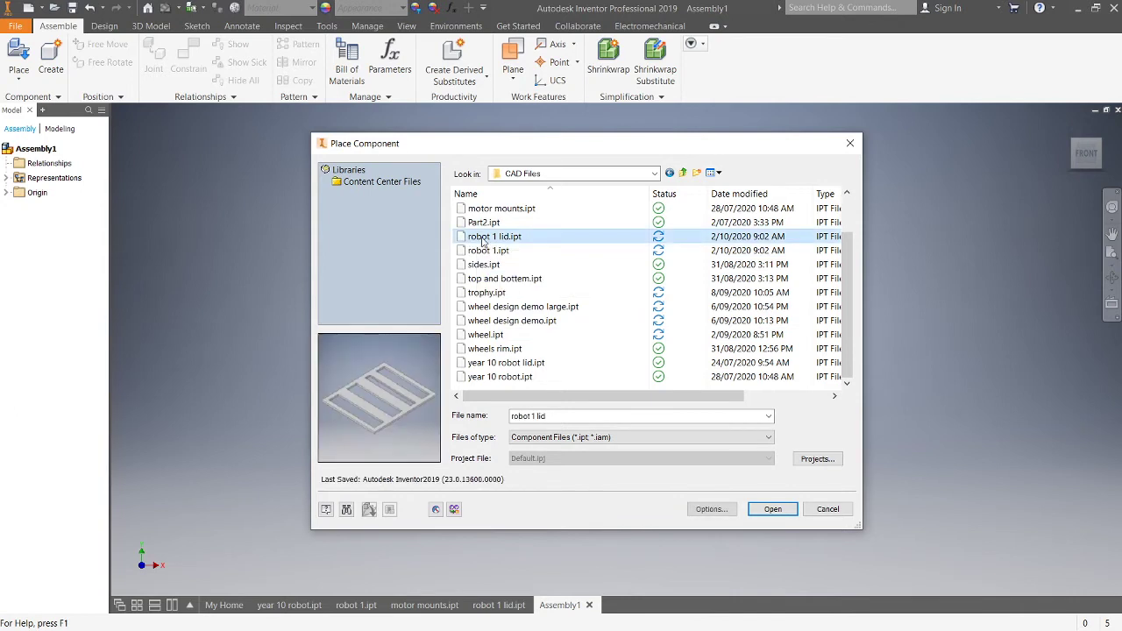
click(487, 250)
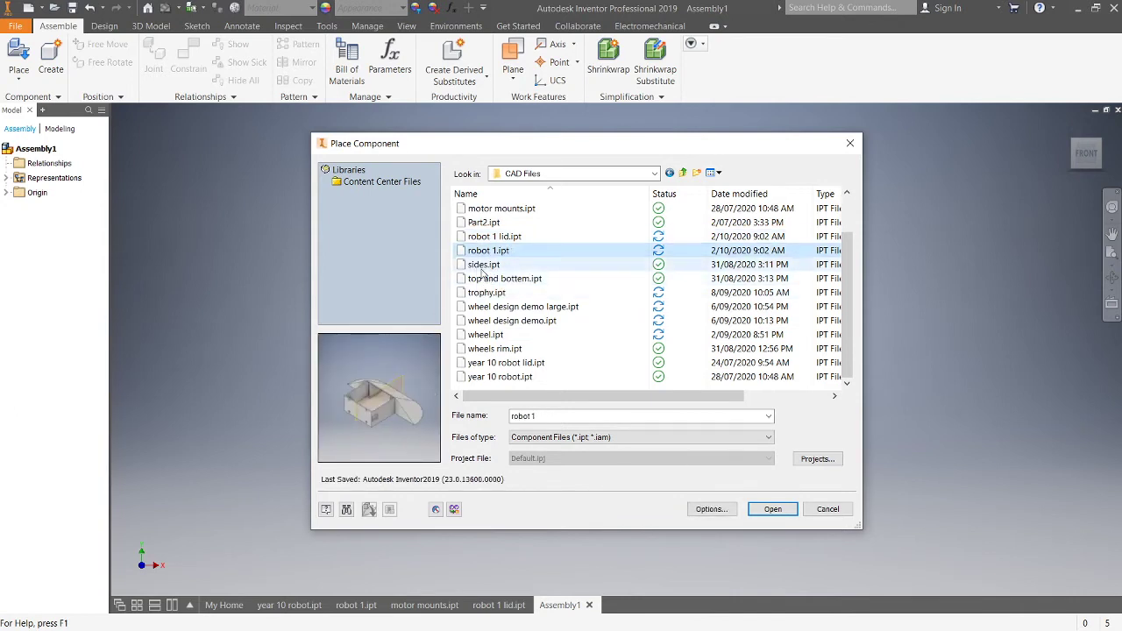
ctrl+click(491, 237)
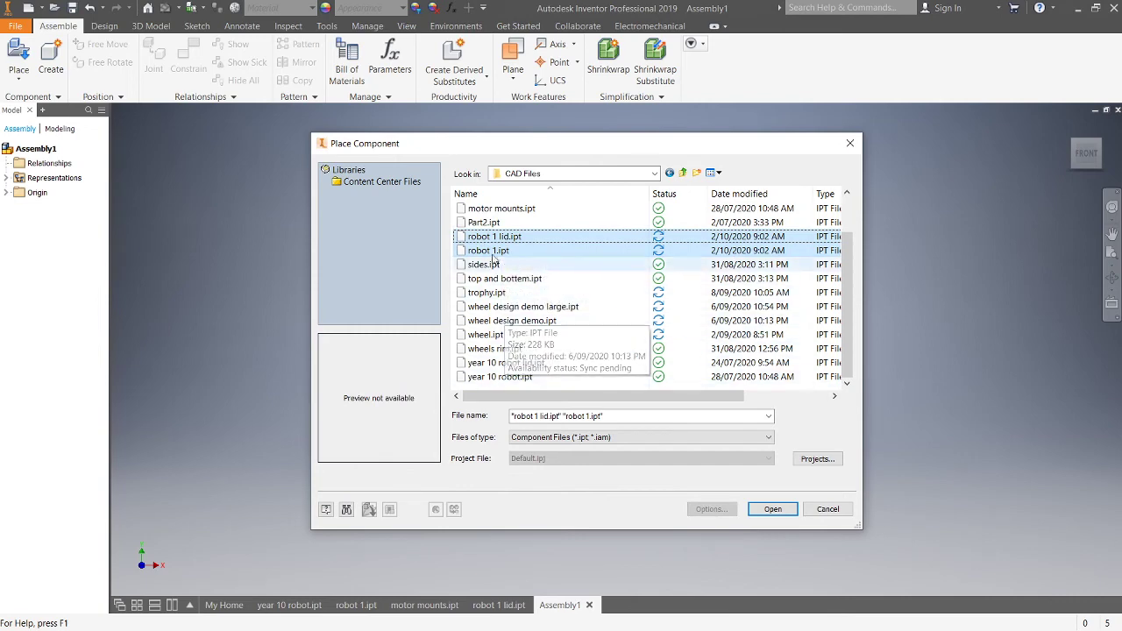
click(776, 507)
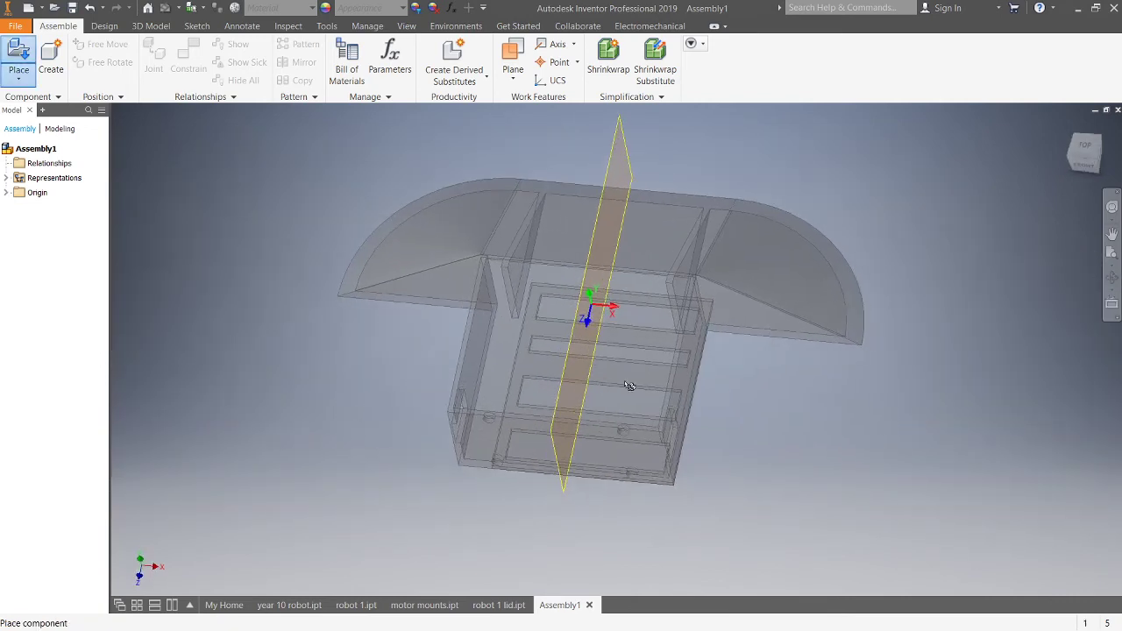
click(881, 369)
right_click(830, 363)
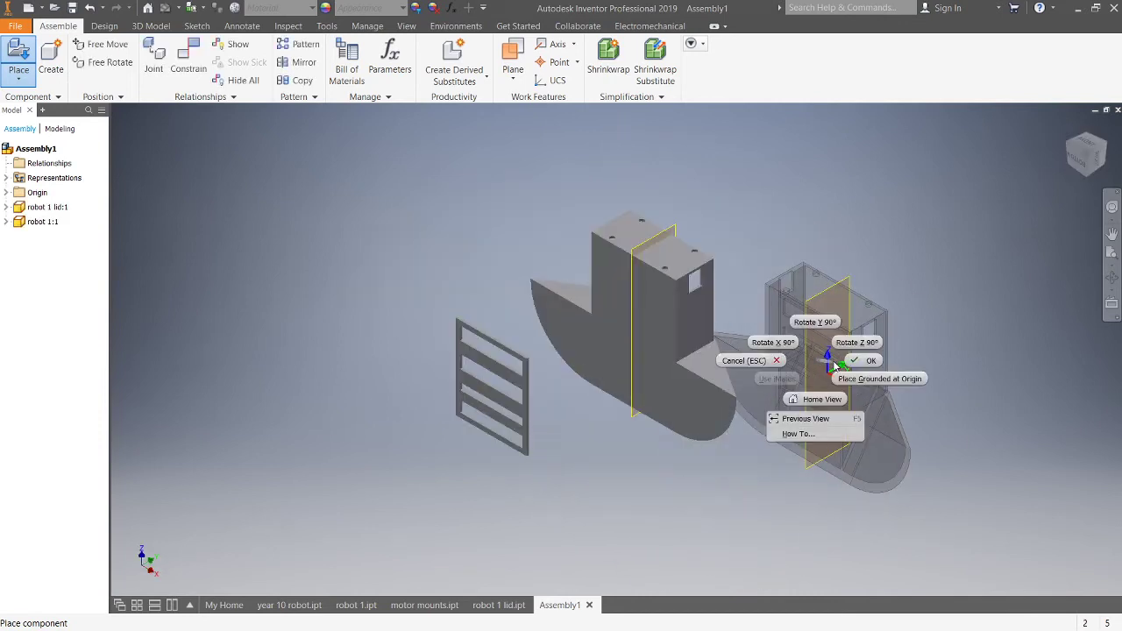
click(865, 361)
Step: Hide the work plane in the robot 1 part, and move the slatted lid beside the body's open box in Assembly1
shift+middle_drag(633, 433, 450, 411)
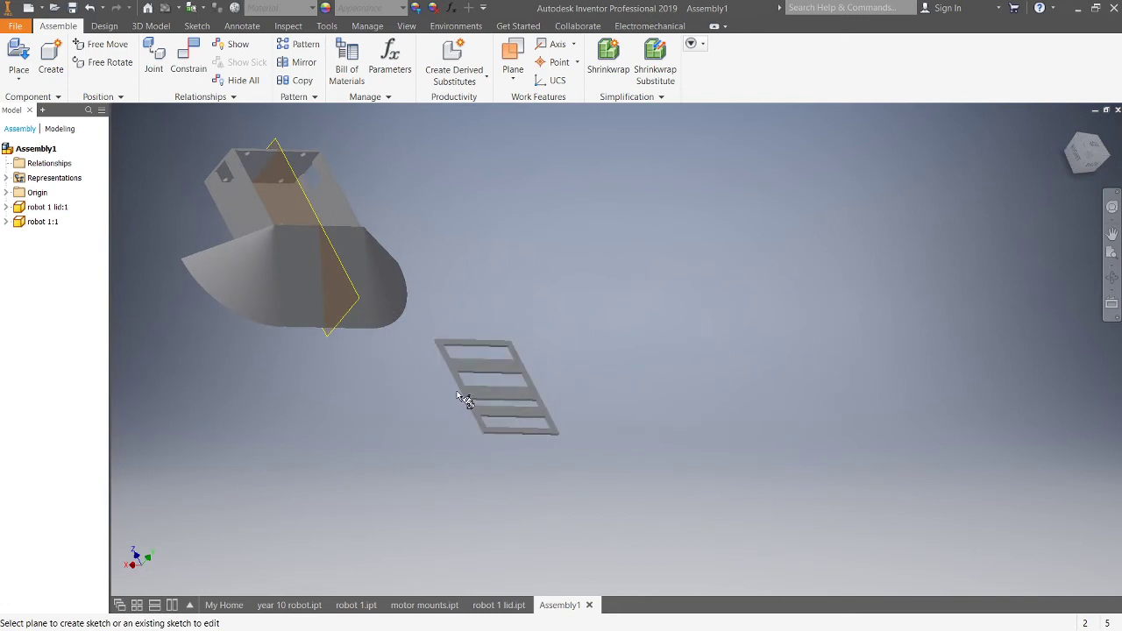
scroll(666, 380, up, 3)
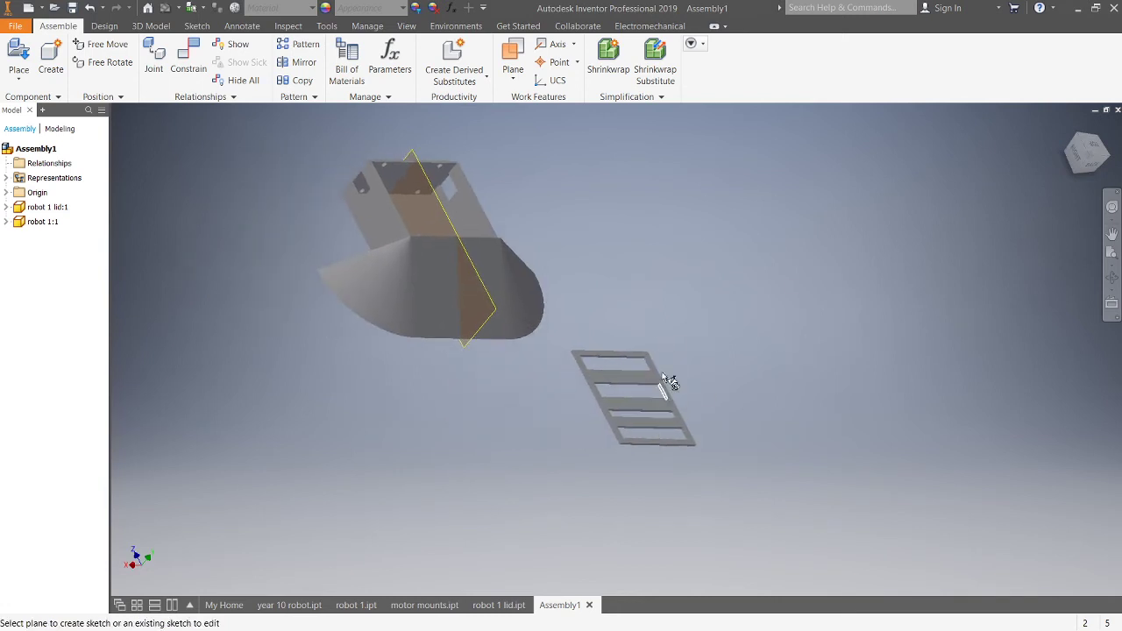
scroll(531, 298, up, 3)
scroll(551, 184, up, 3)
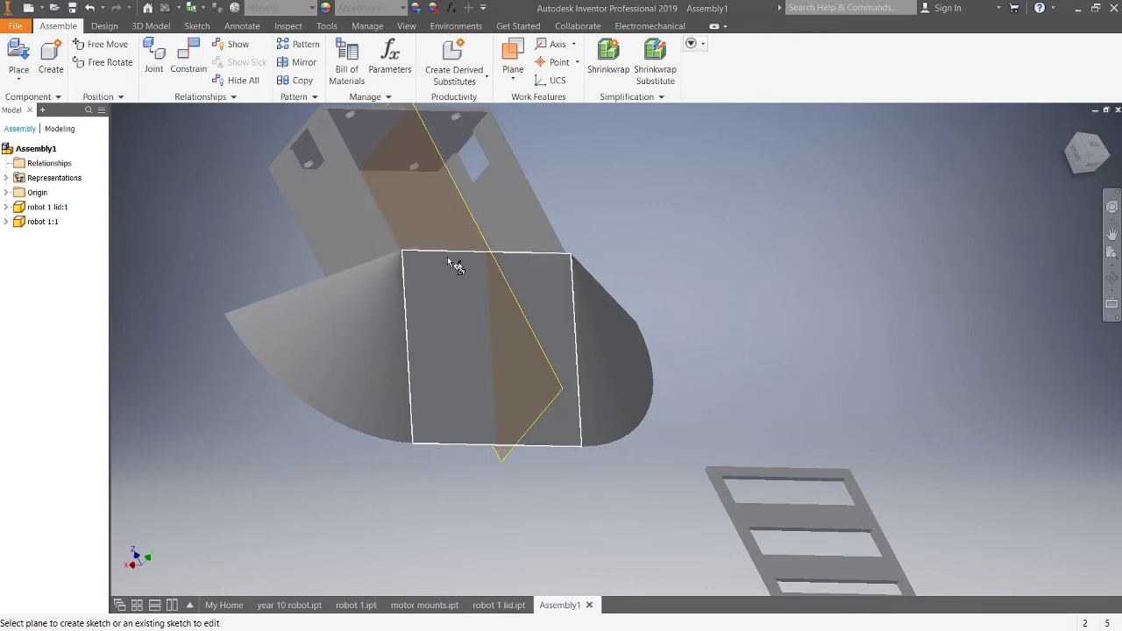
click(356, 605)
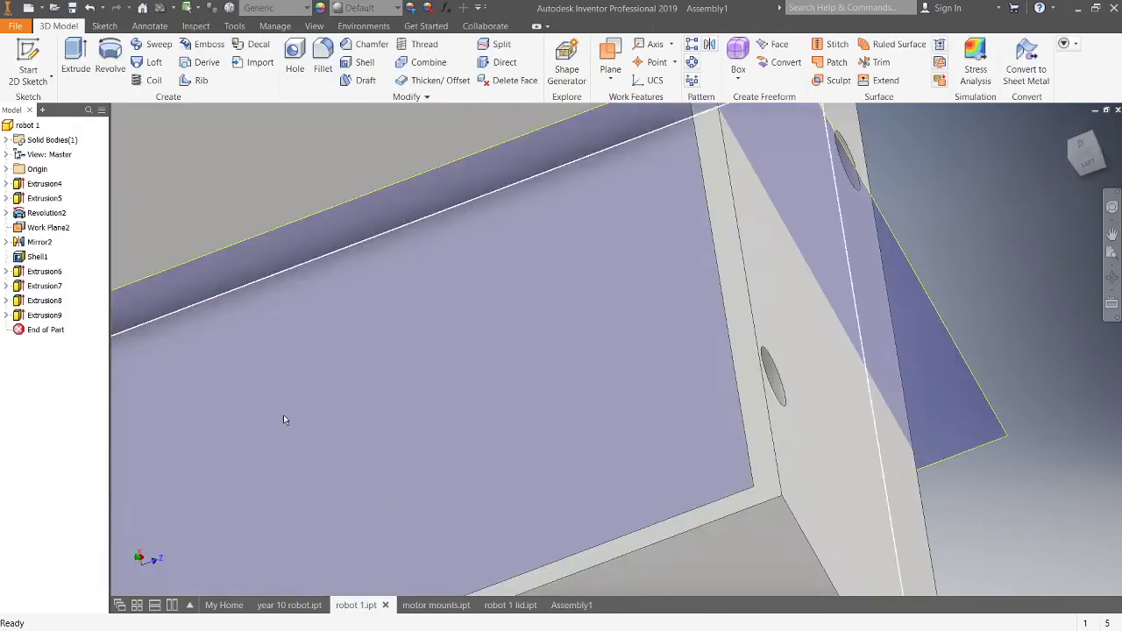
right_click(17, 228)
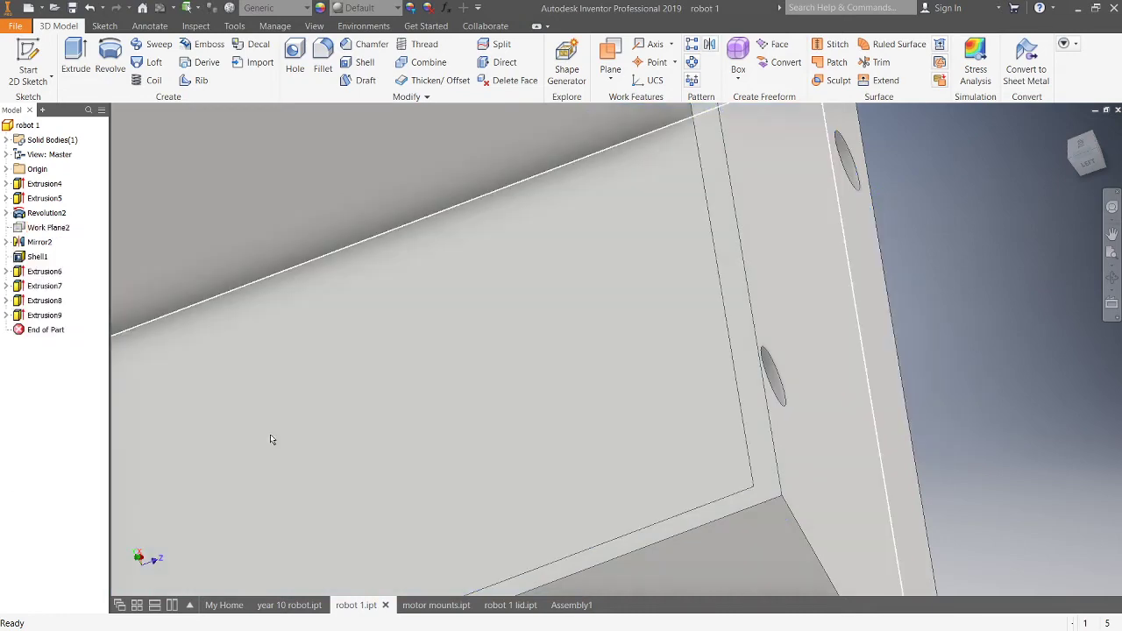
scroll(243, 372, down, 3)
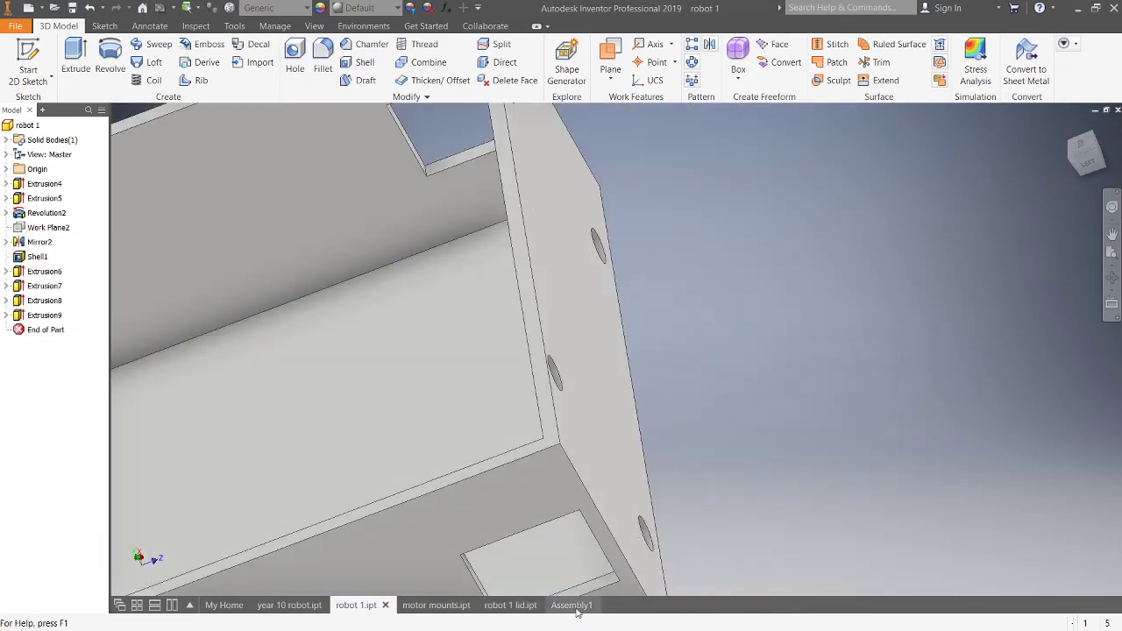
click(571, 604)
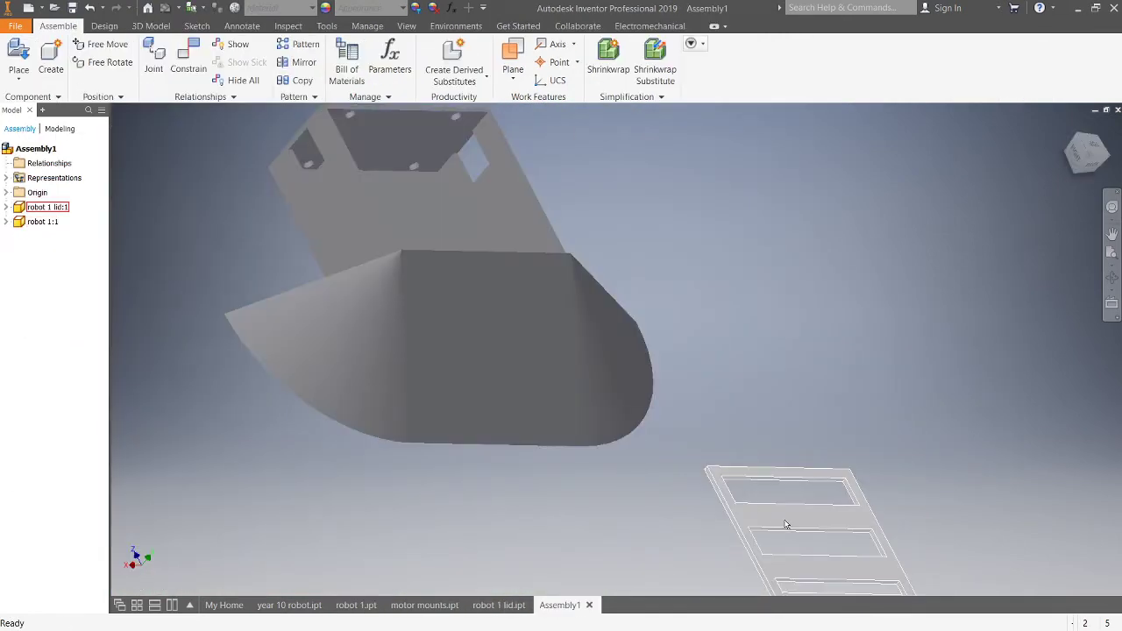
drag(783, 526, 634, 192)
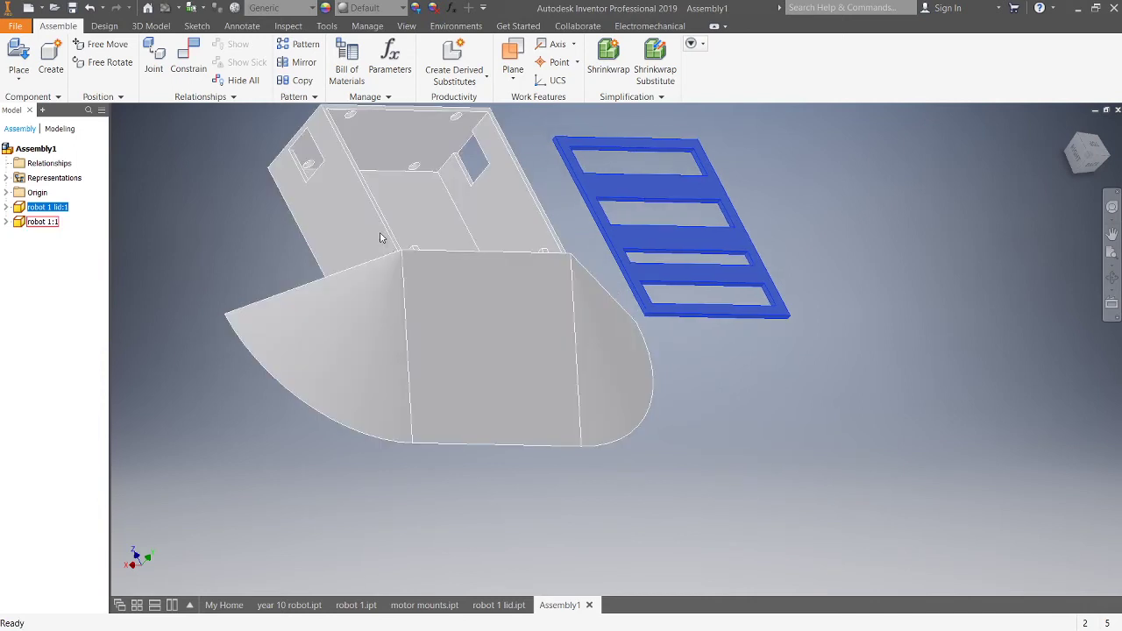
right_click(380, 238)
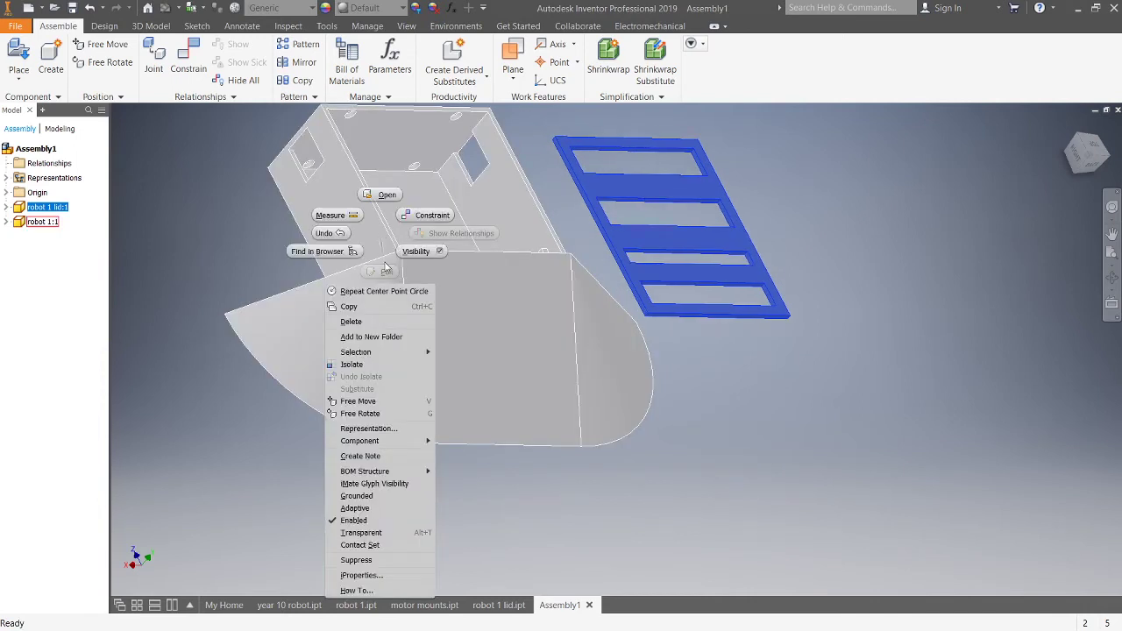
click(371, 496)
drag(487, 298, 519, 340)
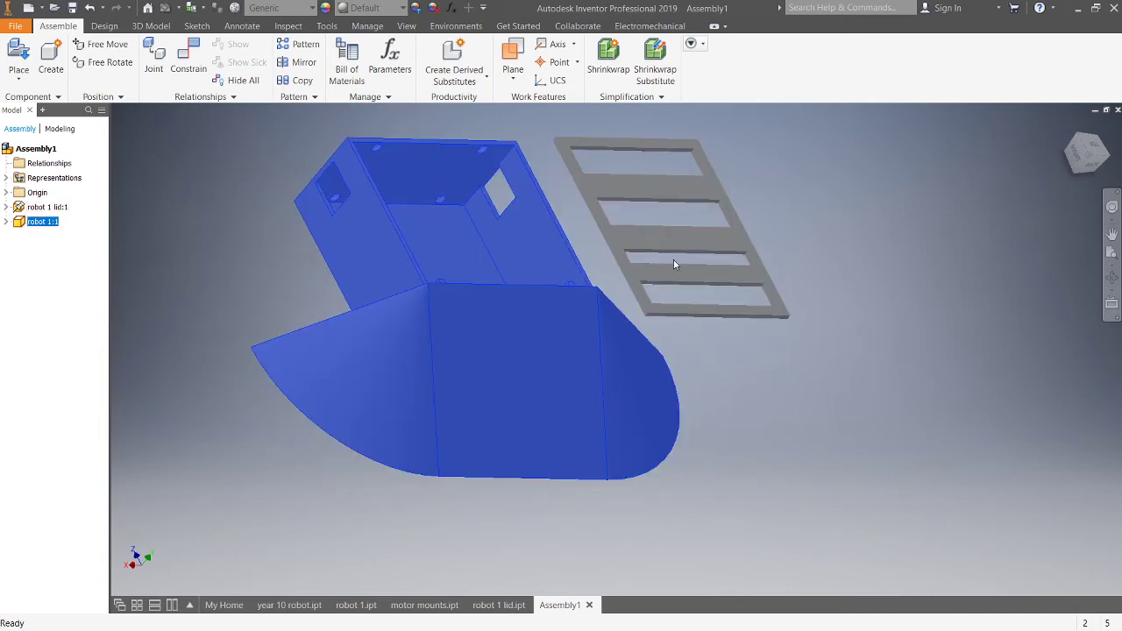
drag(688, 248, 627, 245)
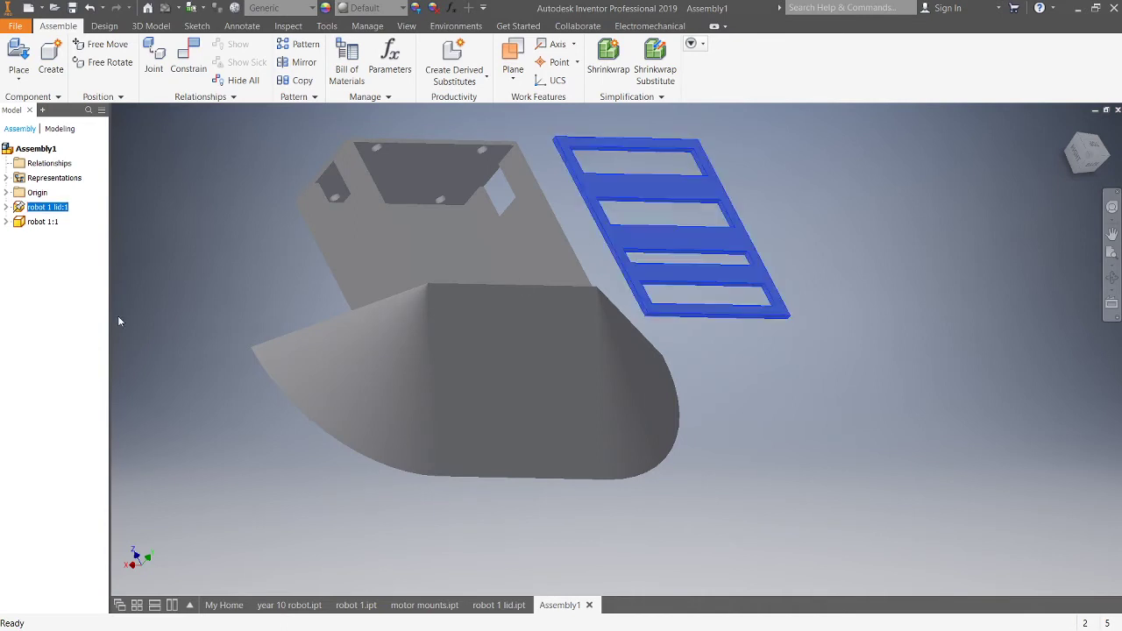
key(ctrl+z)
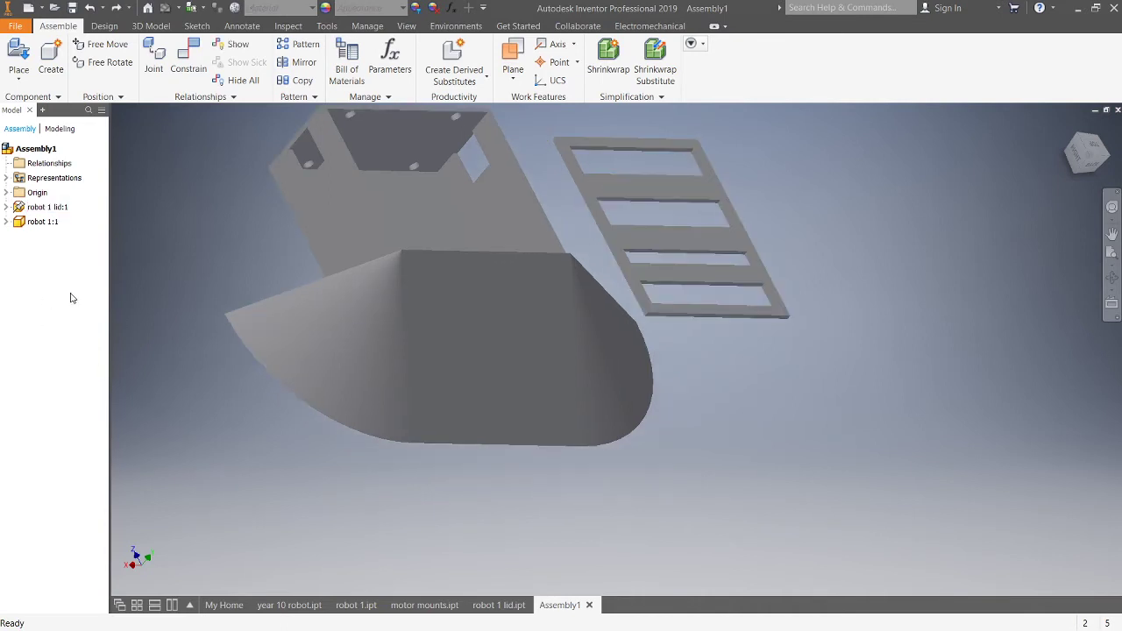
Step: Ground the robot body in the assembly, and move the lid freely to just above the body's open side
right_click(19, 224)
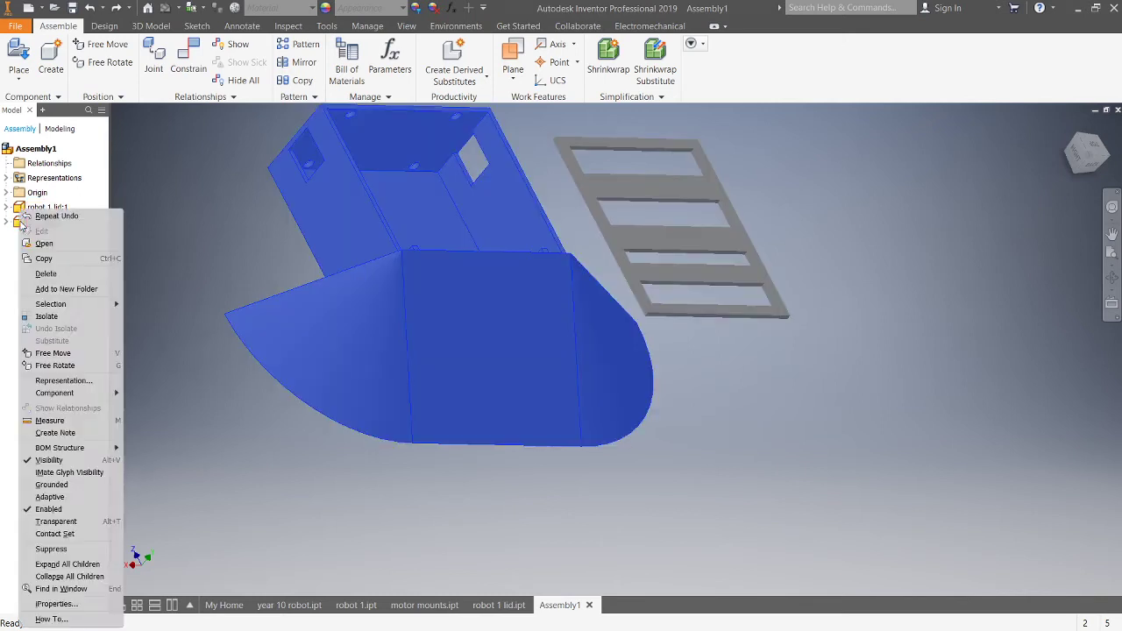
click(76, 484)
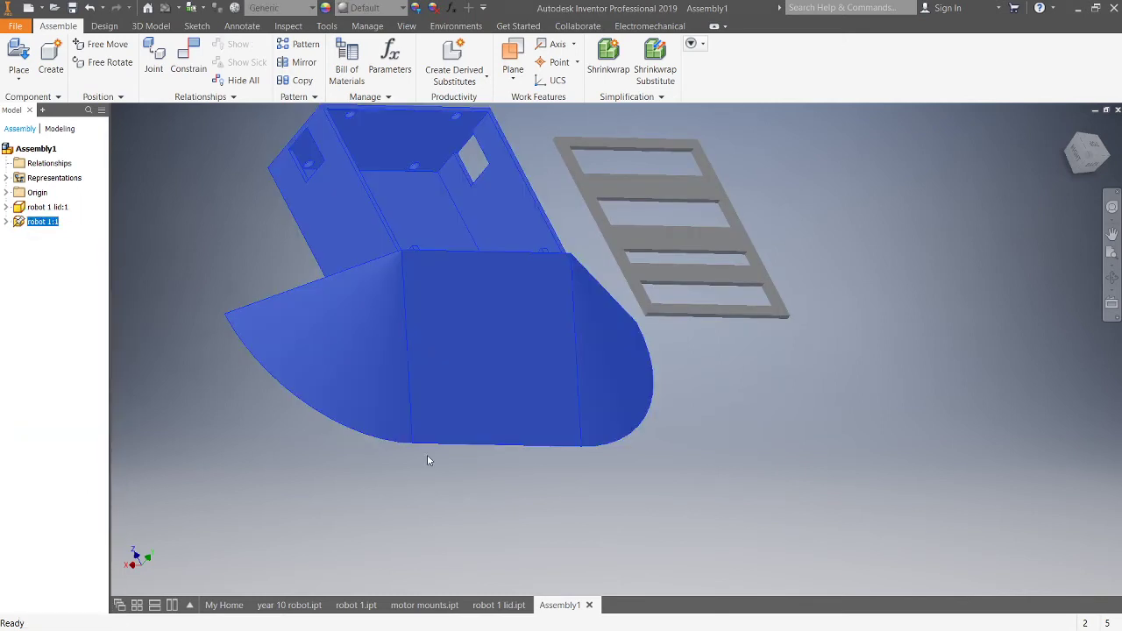
drag(692, 238, 666, 203)
shift+middle_drag(631, 328, 629, 256)
scroll(629, 252, up, 3)
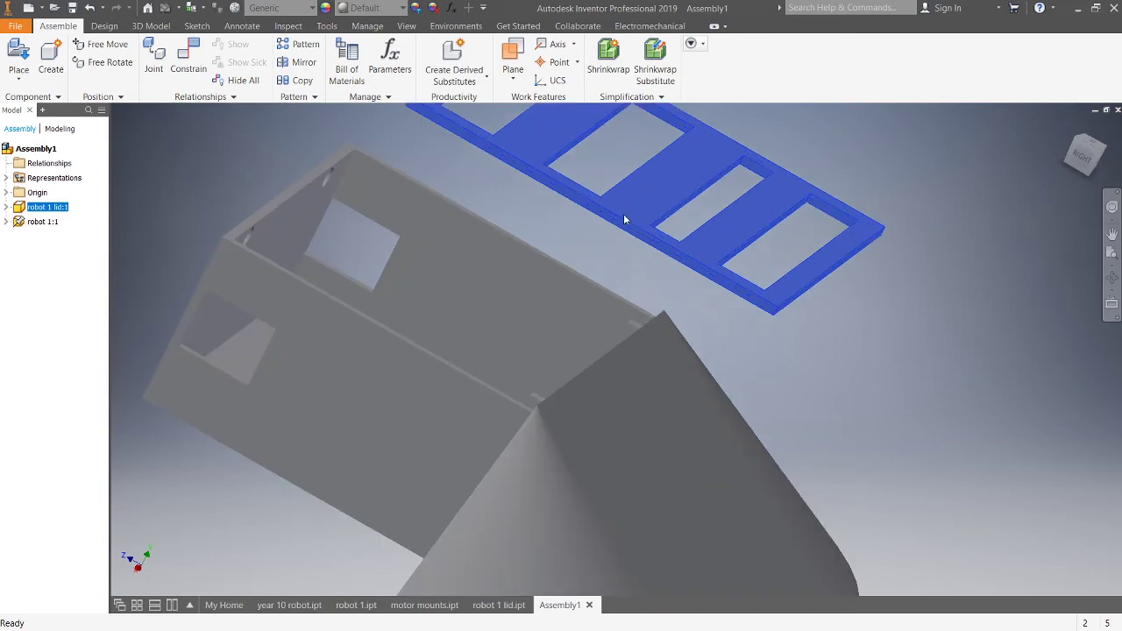
drag(628, 222, 610, 205)
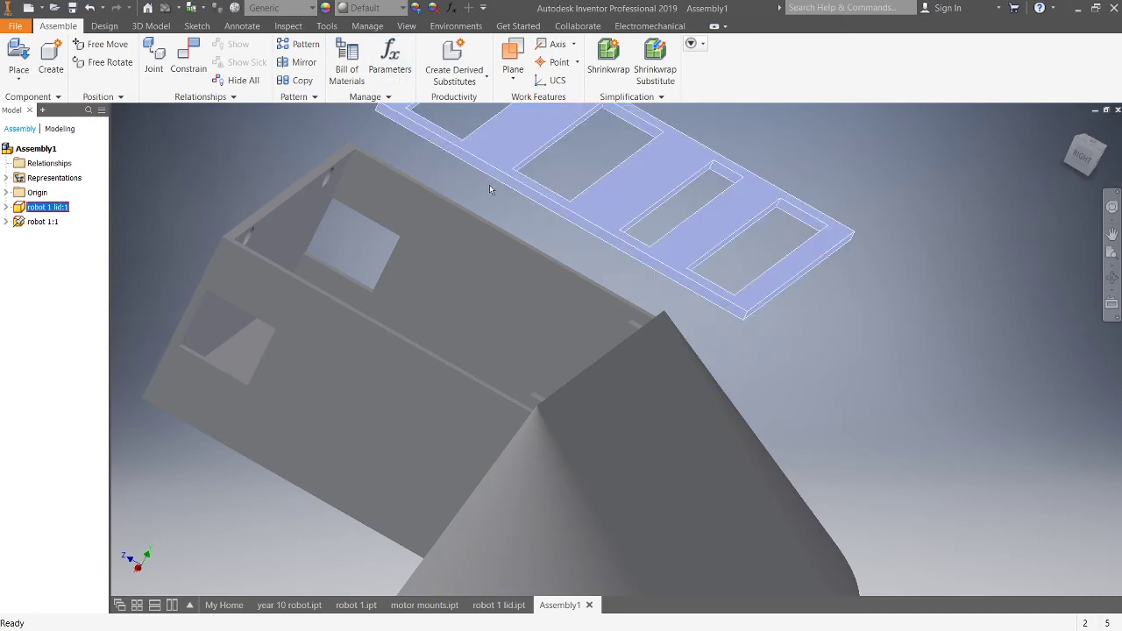
click(188, 58)
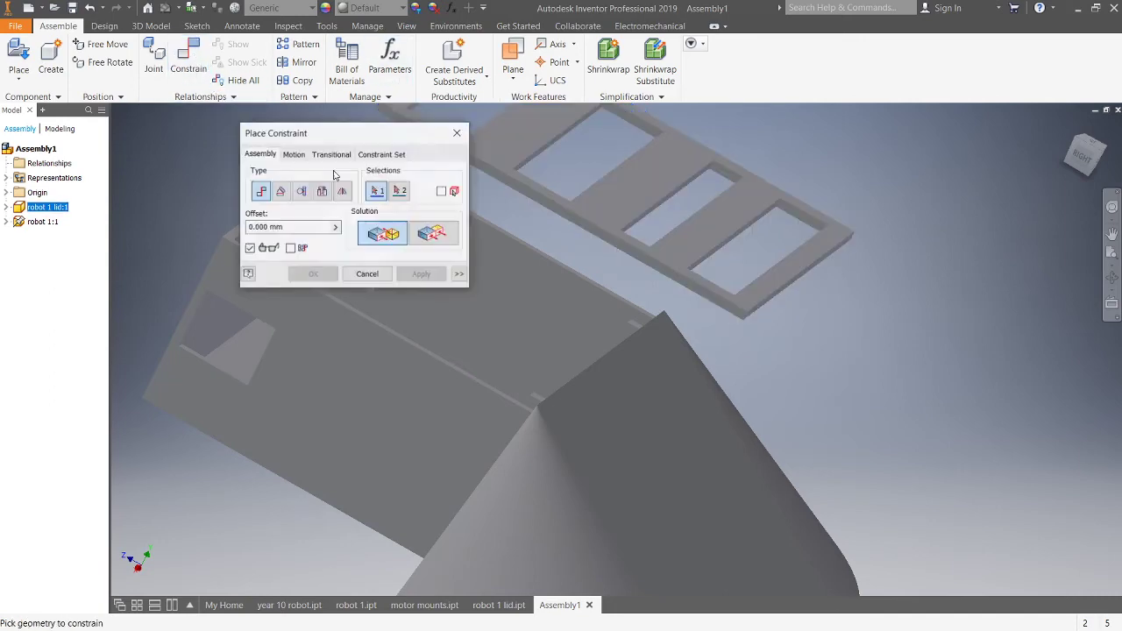
drag(381, 139, 969, 303)
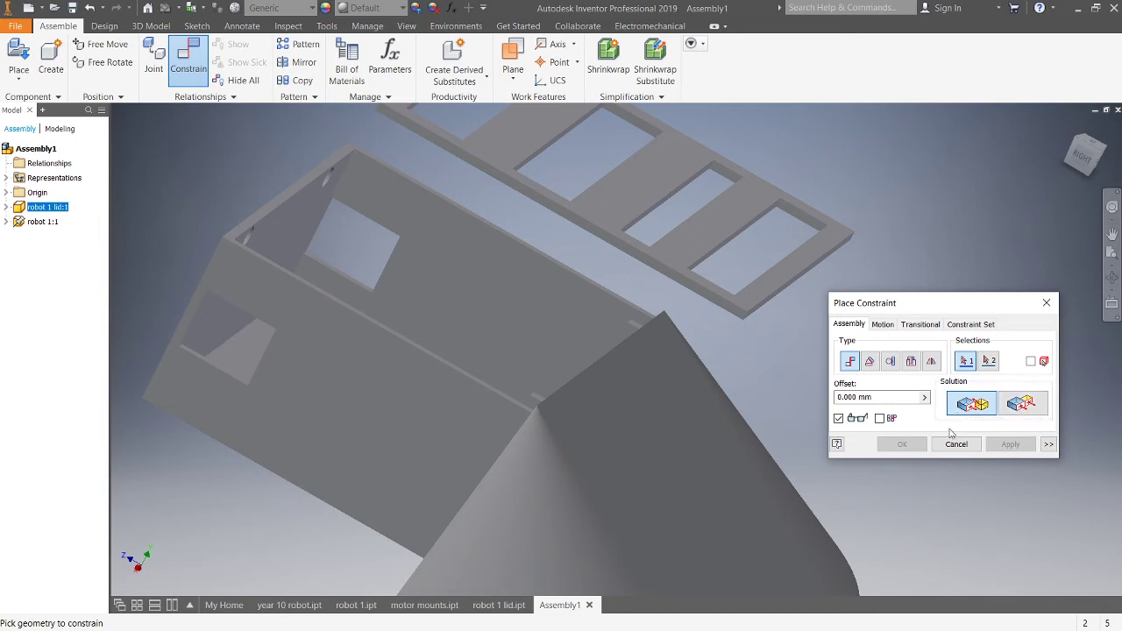
scroll(578, 271, up, 2)
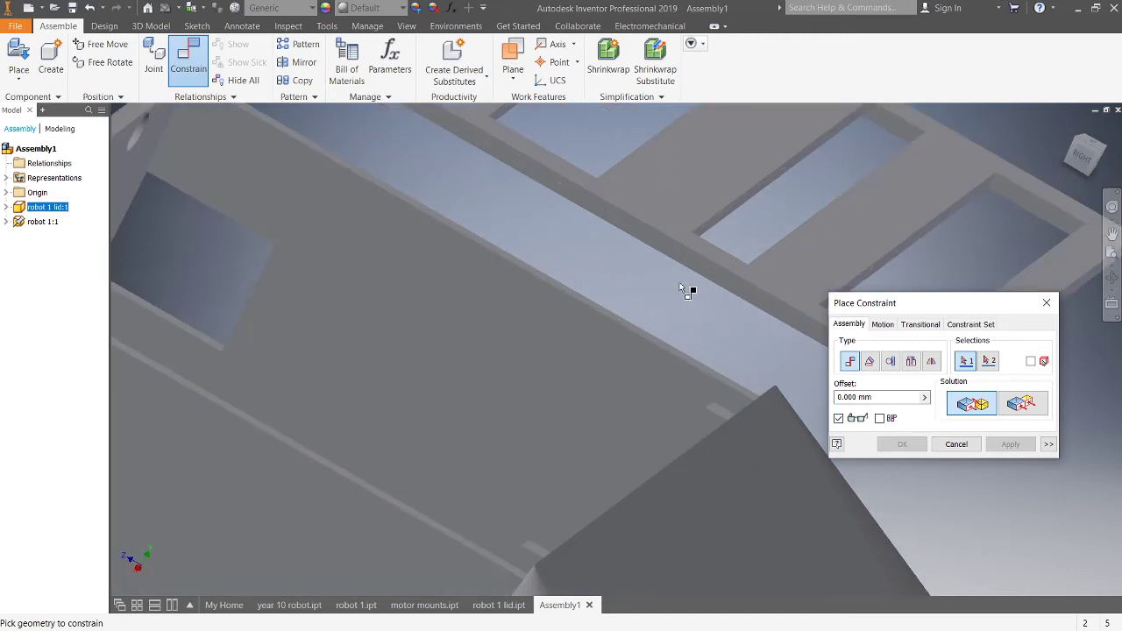
click(636, 228)
click(289, 482)
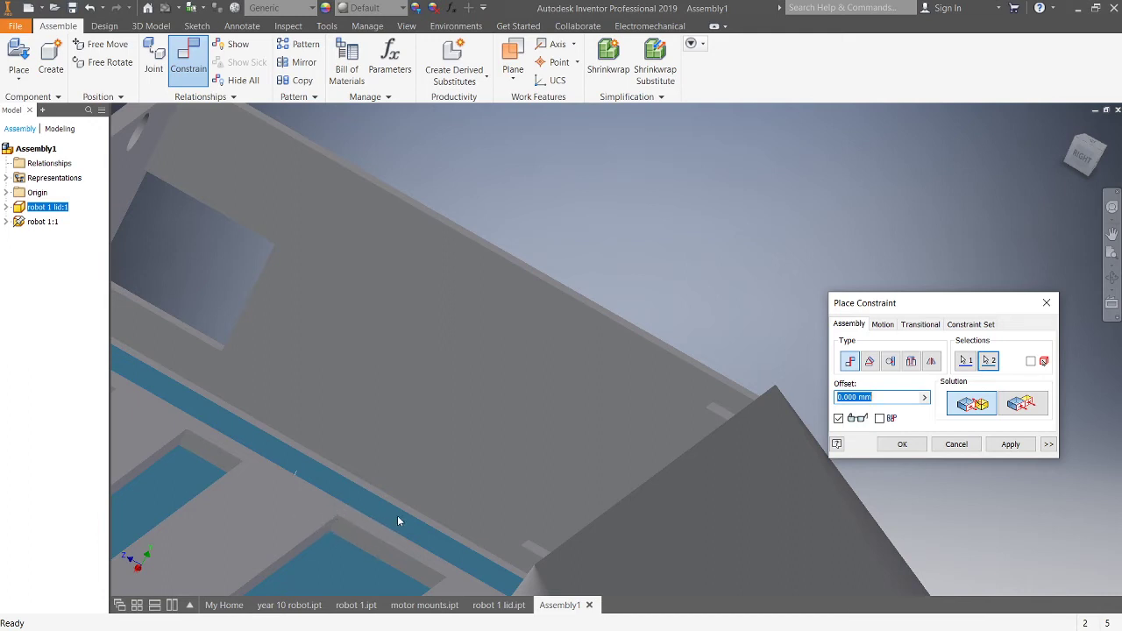
scroll(398, 519, down, 3)
shift+middle_drag(496, 510, 304, 410)
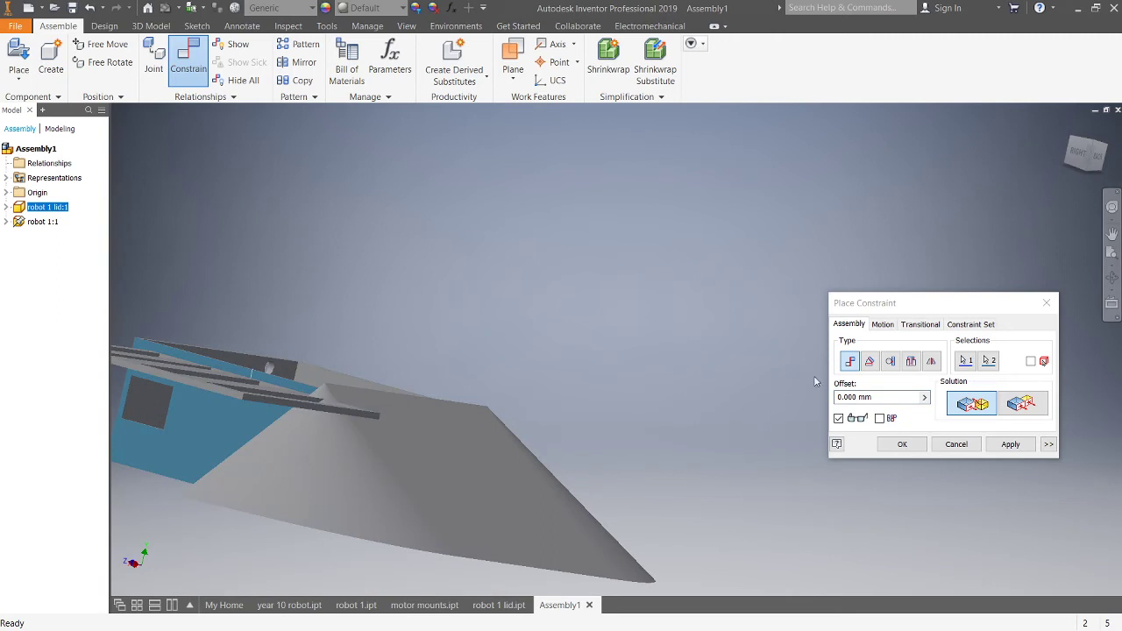
click(1025, 406)
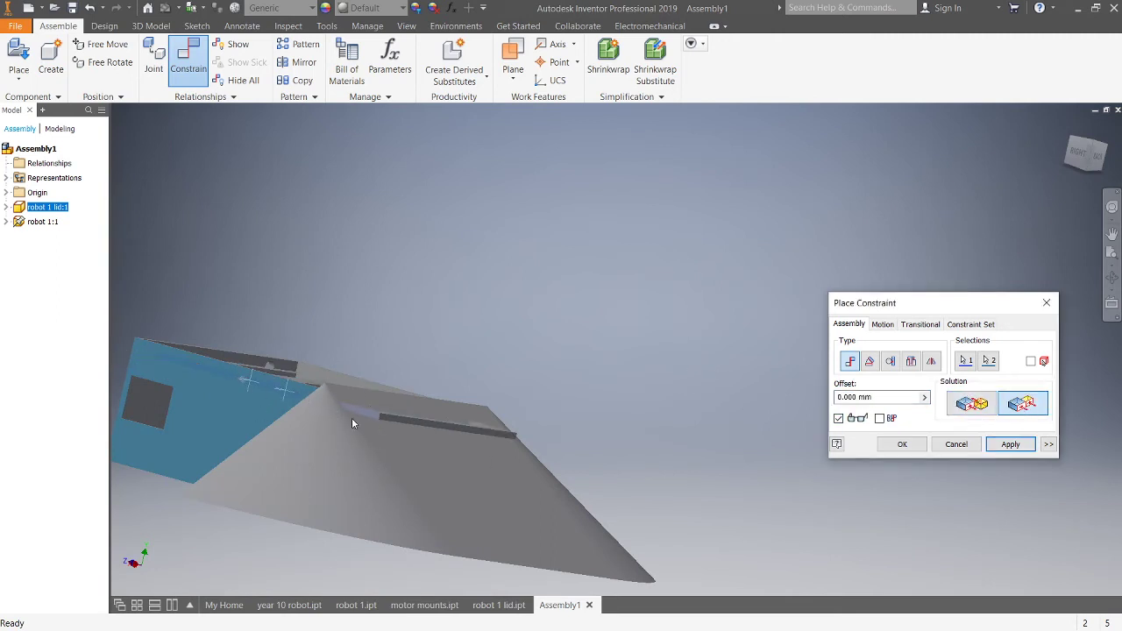
key(s)
mouse_move(351, 423)
shift+middle_down()
mouse_move(394, 456)
mouse_move(377, 432)
shift+middle_up()
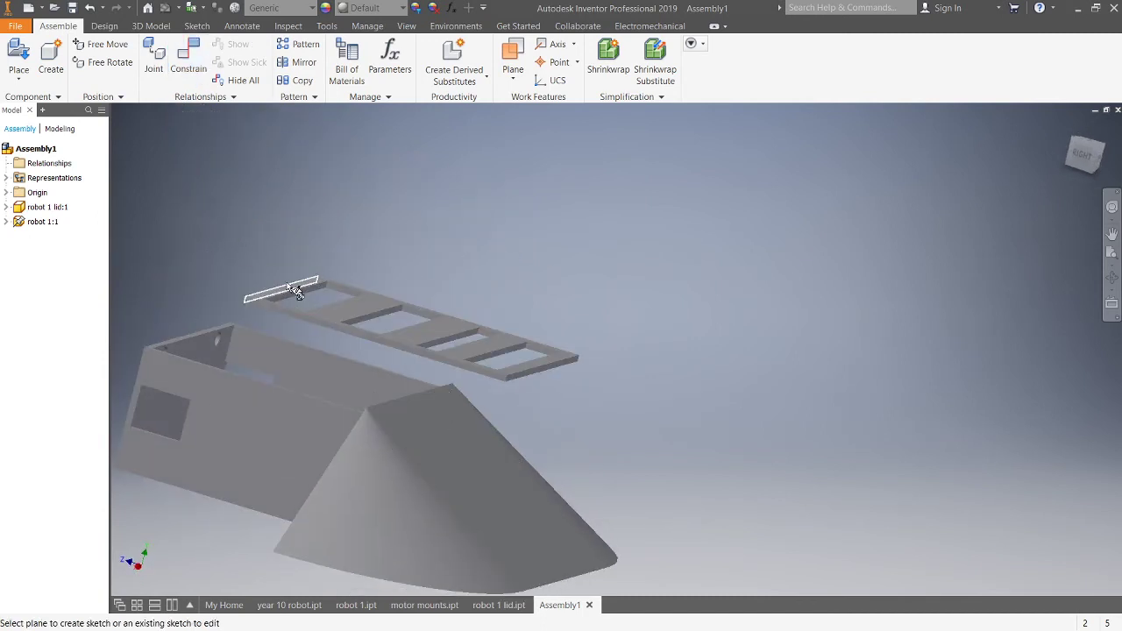
key(Escape)
Step: Constrain the lid's long side face flush with the robot body's outer side wall at 0 mm offset
click(188, 62)
scroll(377, 350, down, 3)
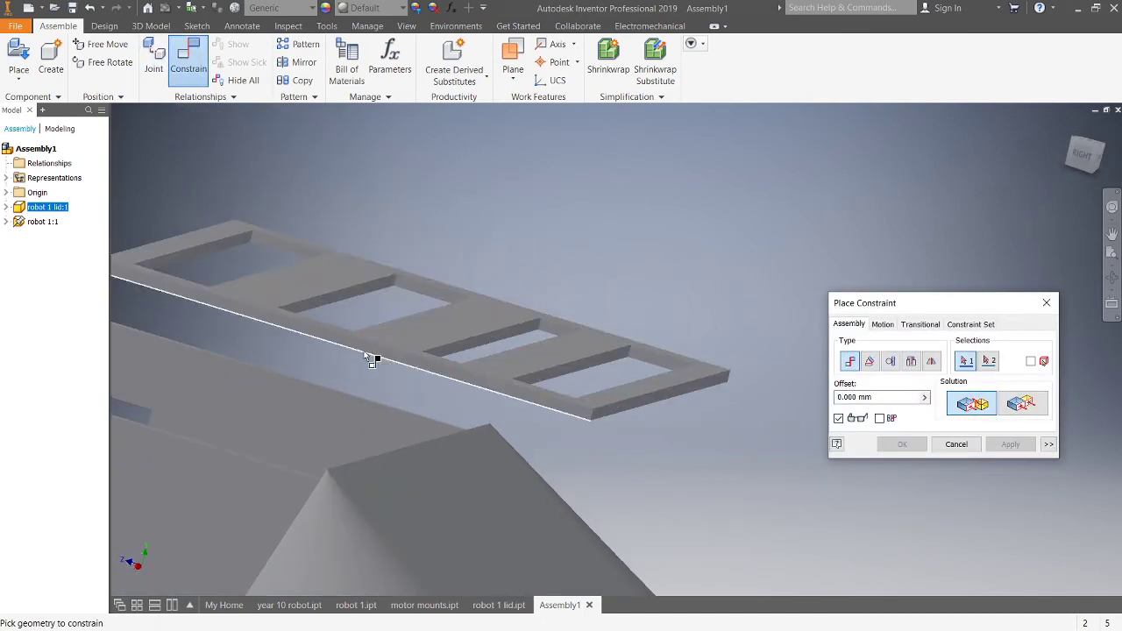
click(372, 361)
click(233, 487)
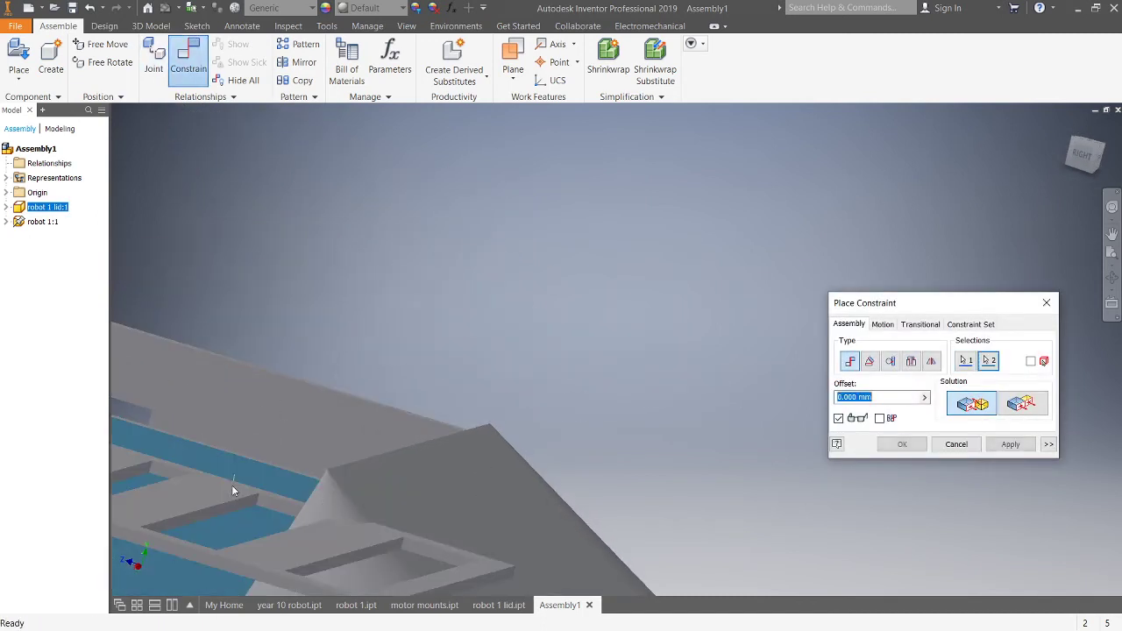
click(1036, 406)
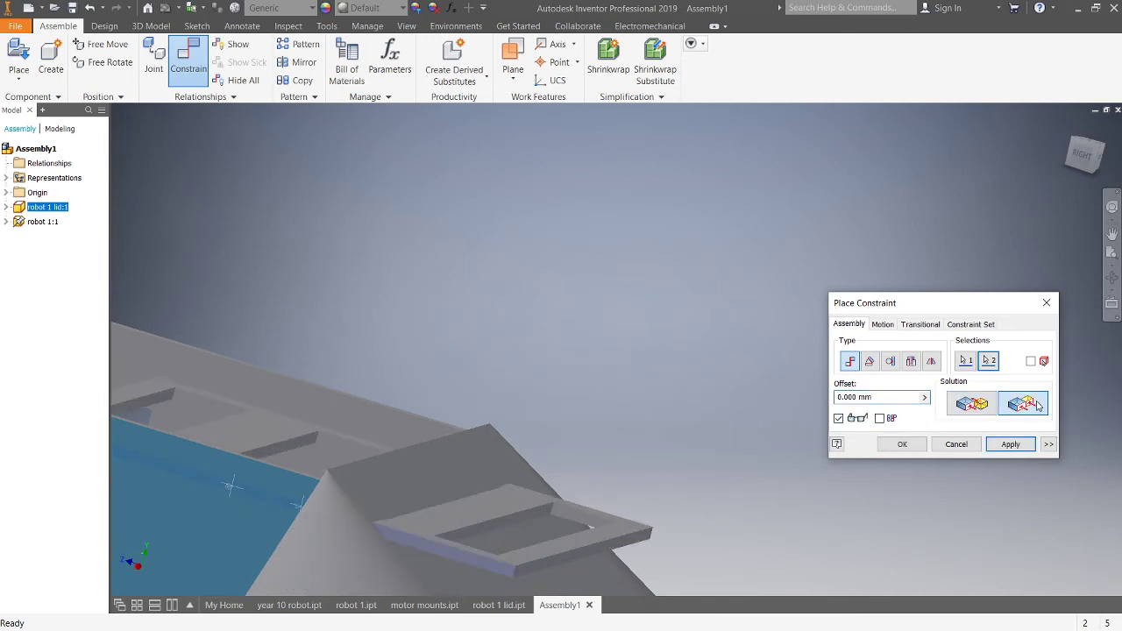
click(1010, 444)
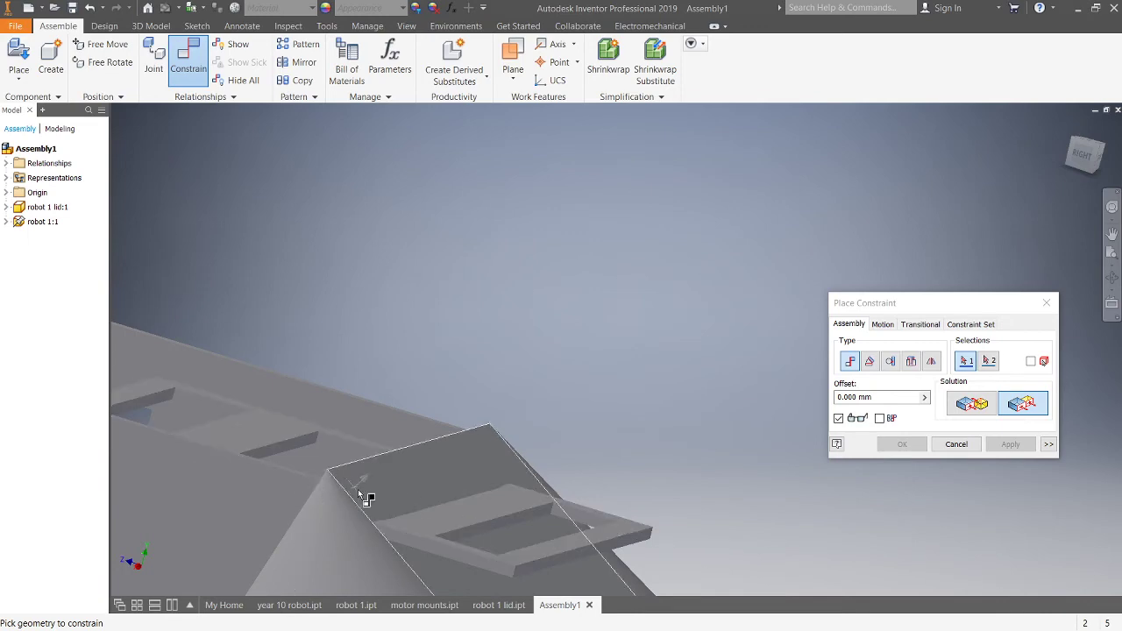
mouse_move(581, 518)
shift+middle_down()
mouse_move(568, 489)
mouse_move(571, 426)
shift+middle_up()
key(s)
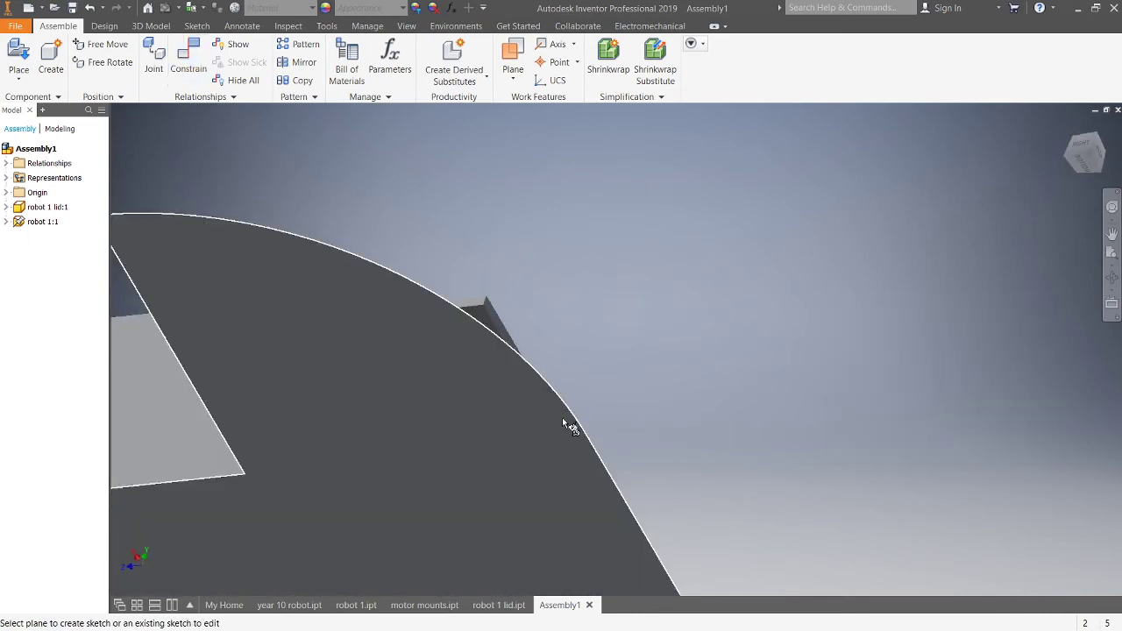
shift+middle_drag(556, 307, 558, 328)
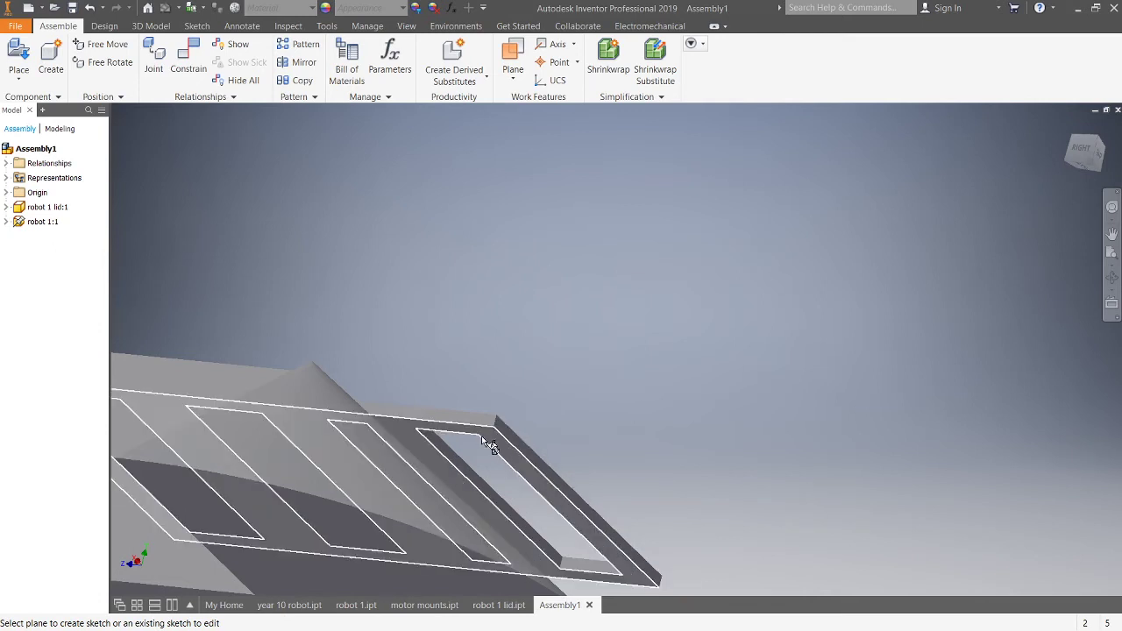
scroll(481, 435, down, 3)
key(Escape)
click(180, 70)
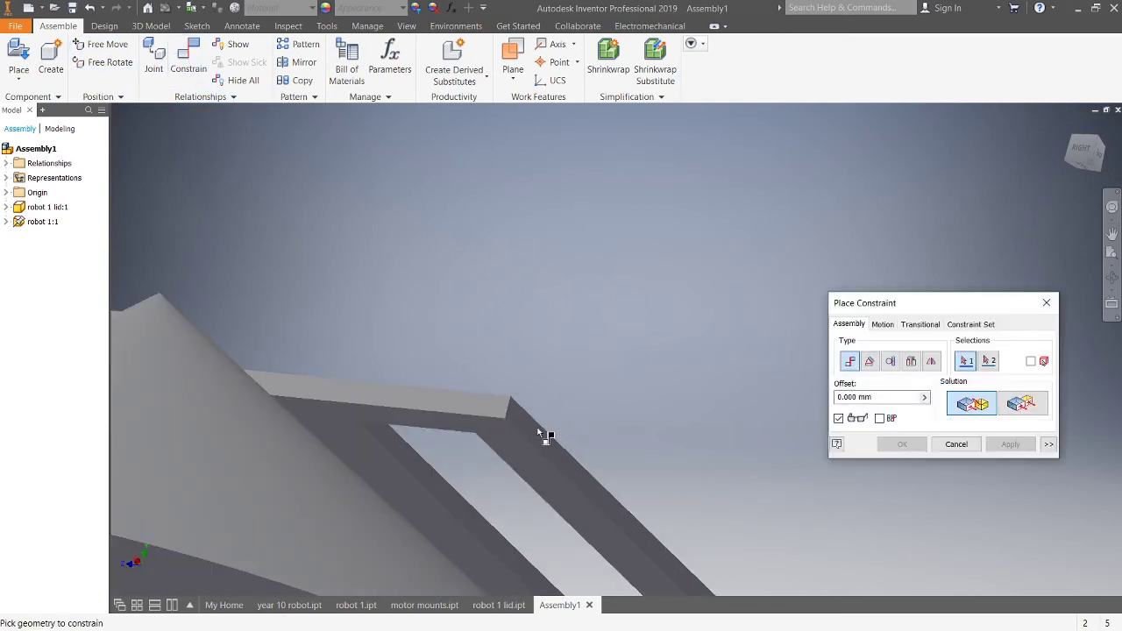
click(508, 435)
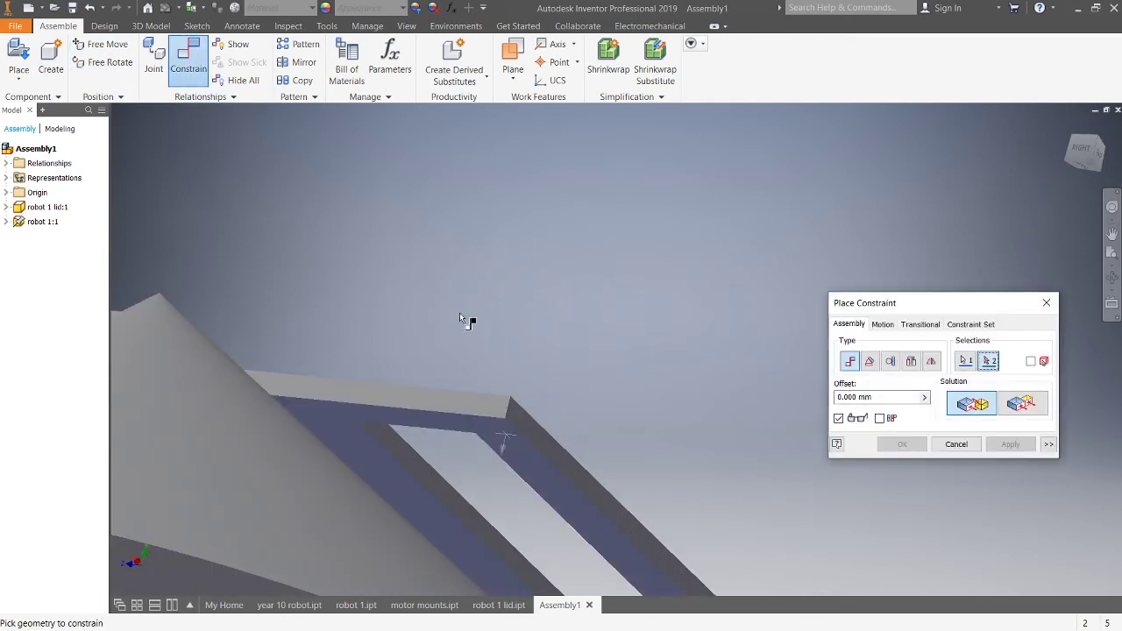
shift+middle_drag(459, 315, 426, 343)
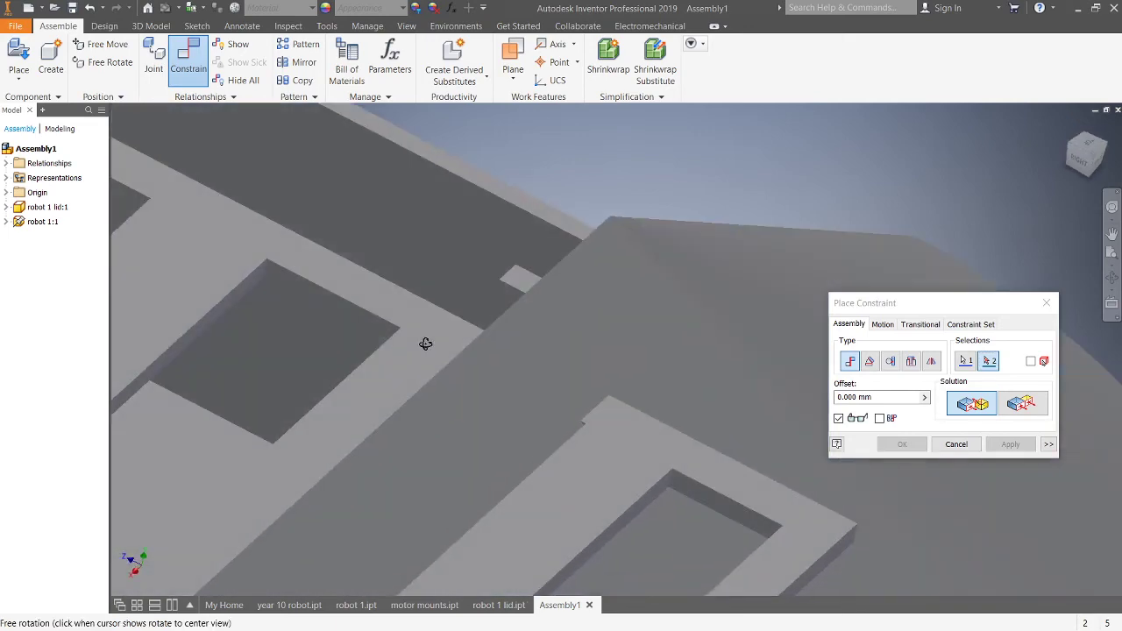
click(553, 220)
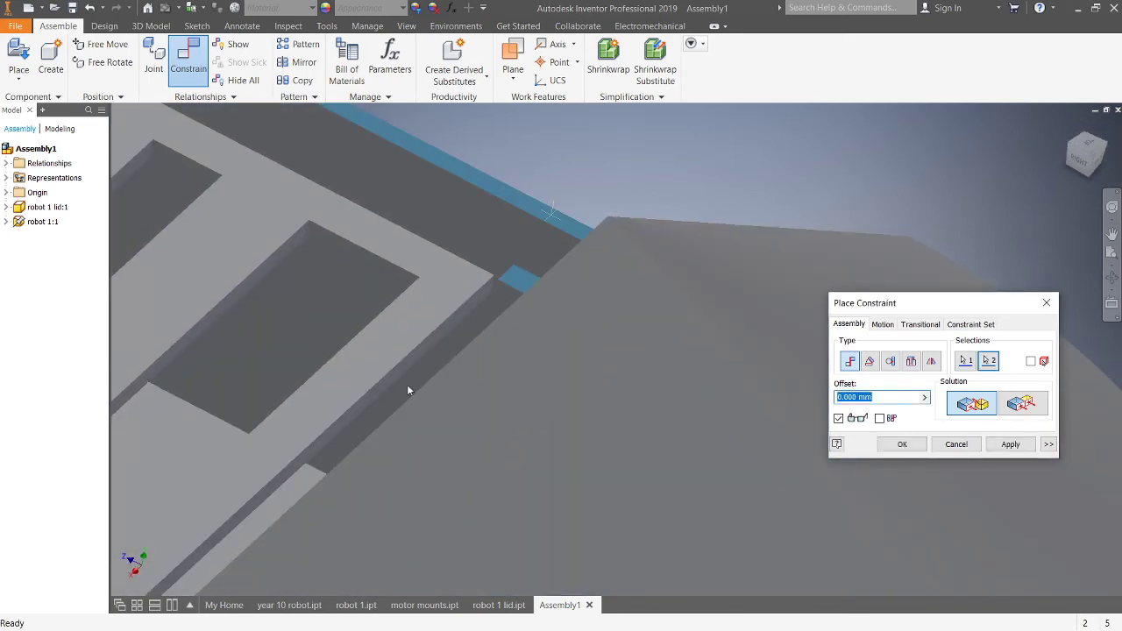
shift+middle_drag(408, 390, 458, 464)
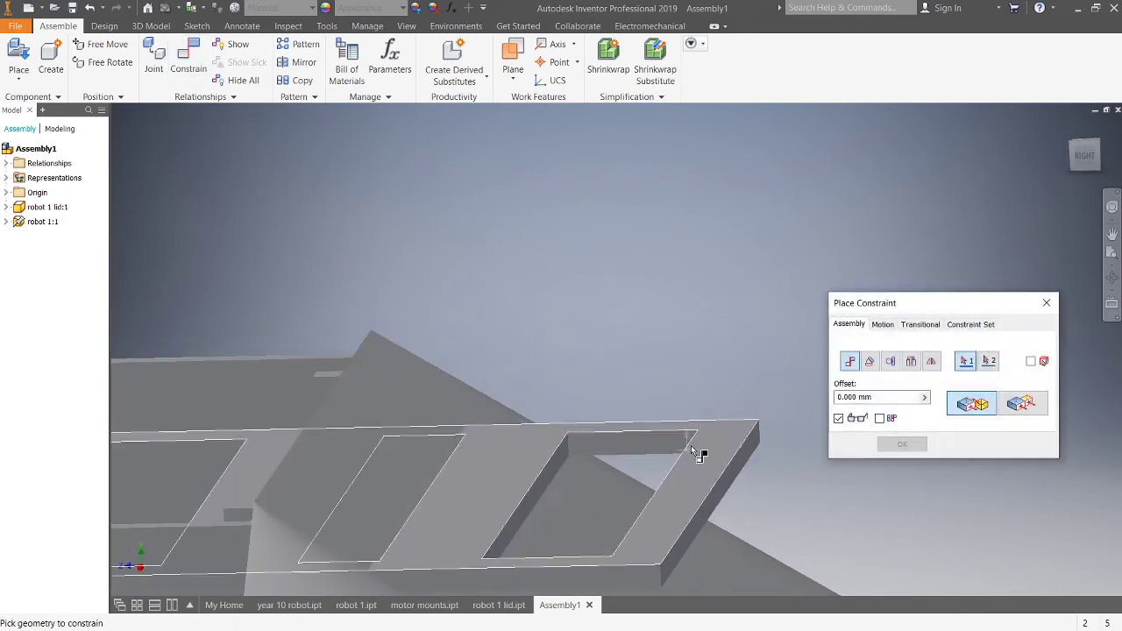
Step: Mate the lid's underside to the top rim of the body's open box at 0 mm offset
shift+middle_drag(705, 342, 680, 250)
click(624, 421)
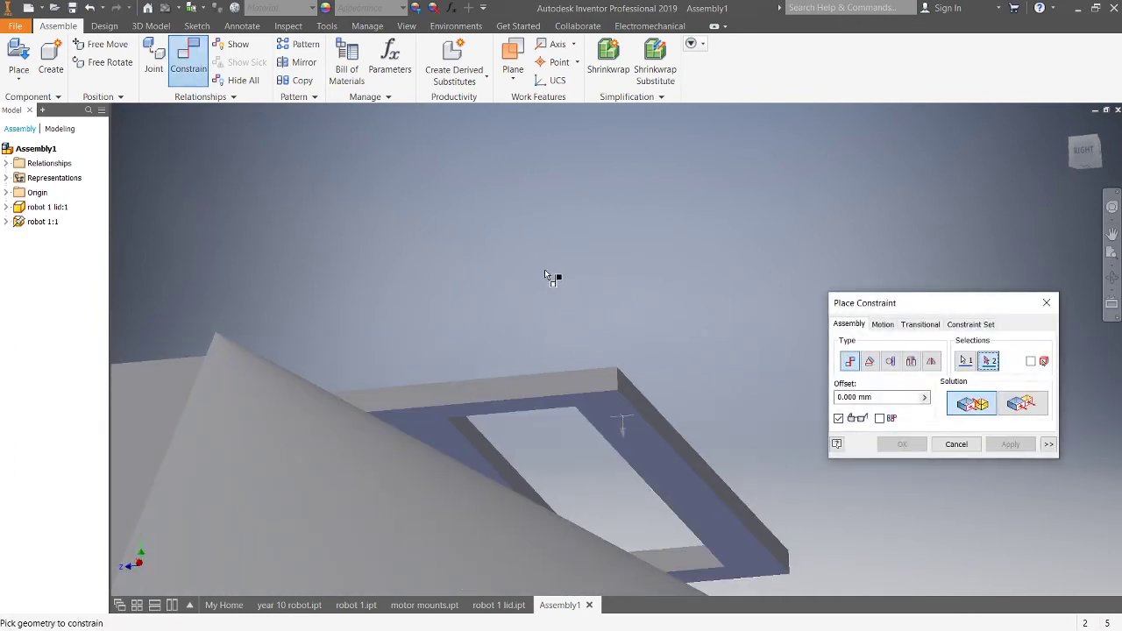
shift+middle_drag(544, 269, 553, 306)
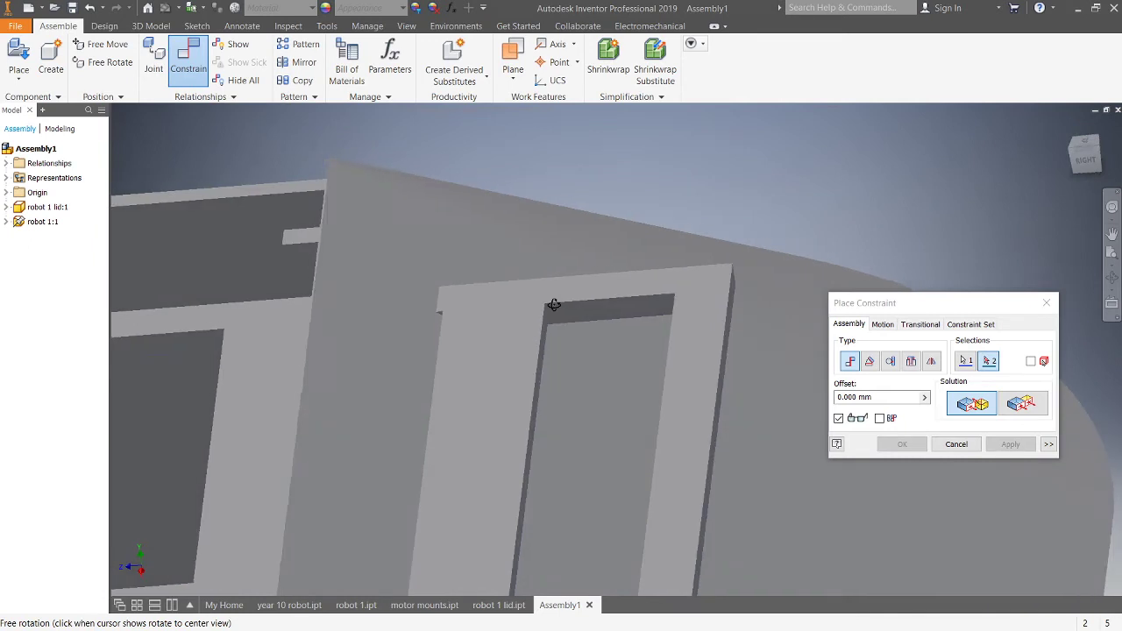
click(272, 188)
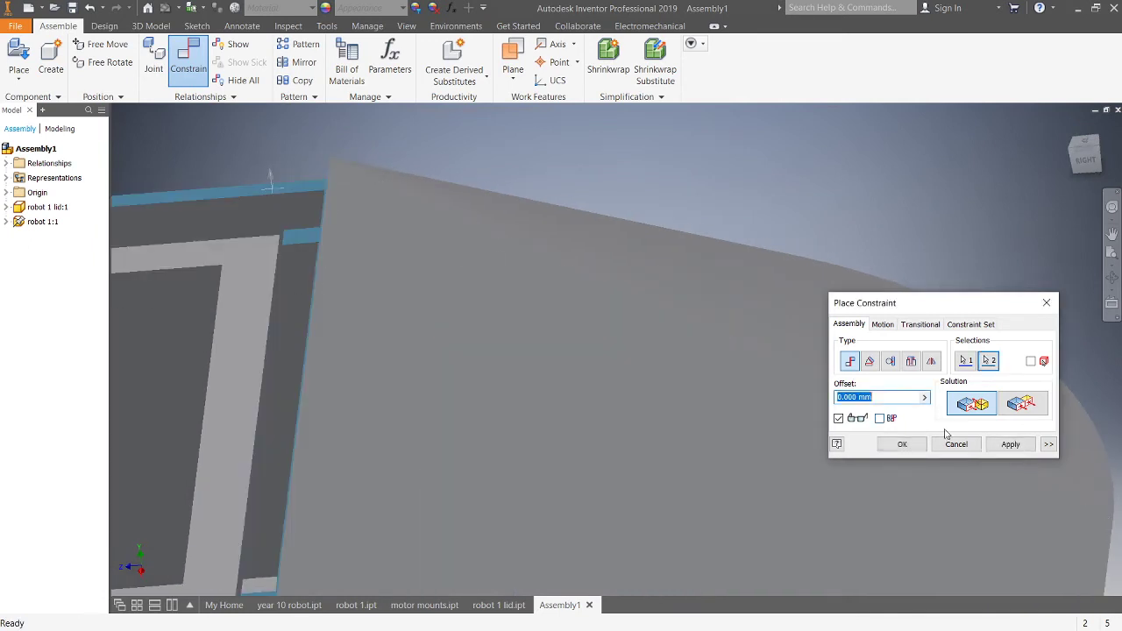
click(1018, 448)
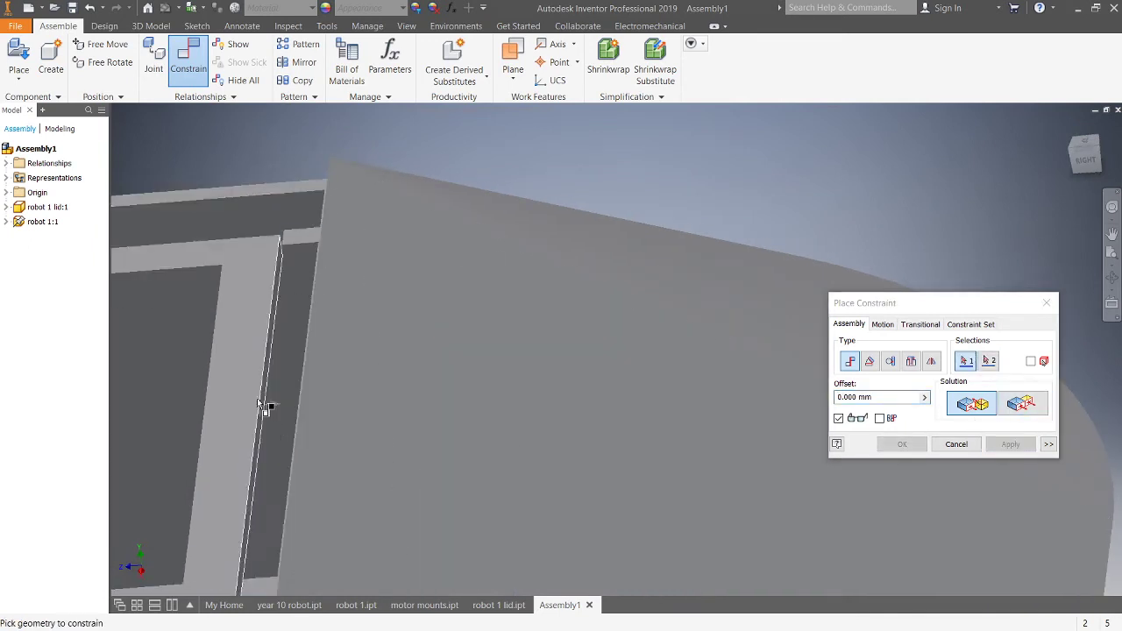
scroll(268, 387, down, 5)
middle_drag(260, 414, 564, 303)
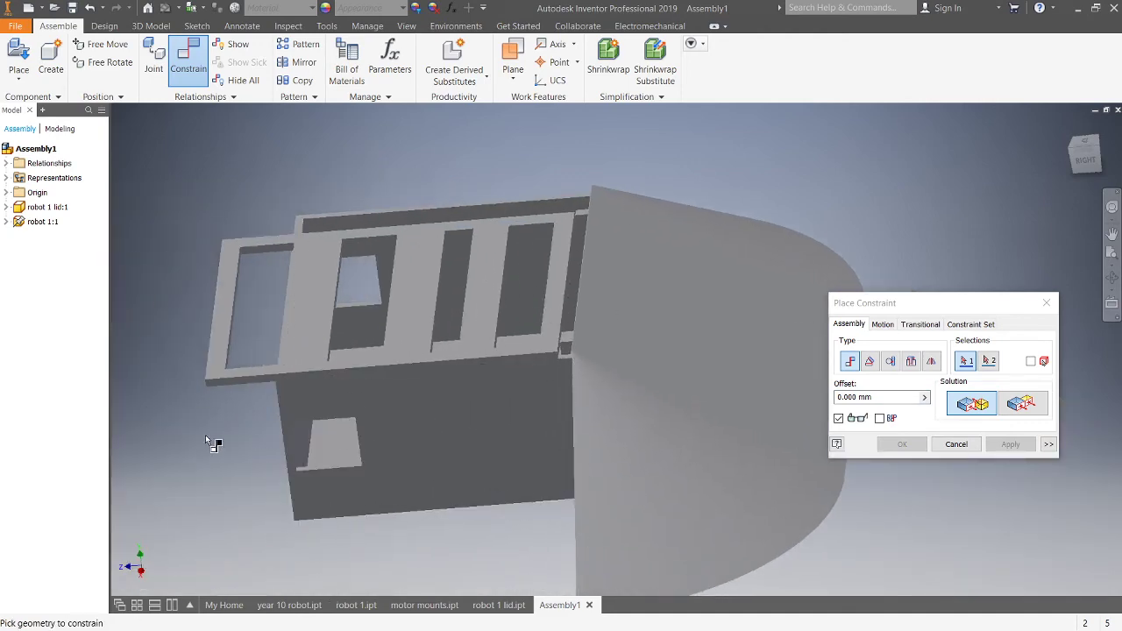
shift+middle_drag(207, 435, 337, 440)
scroll(529, 378, up, 3)
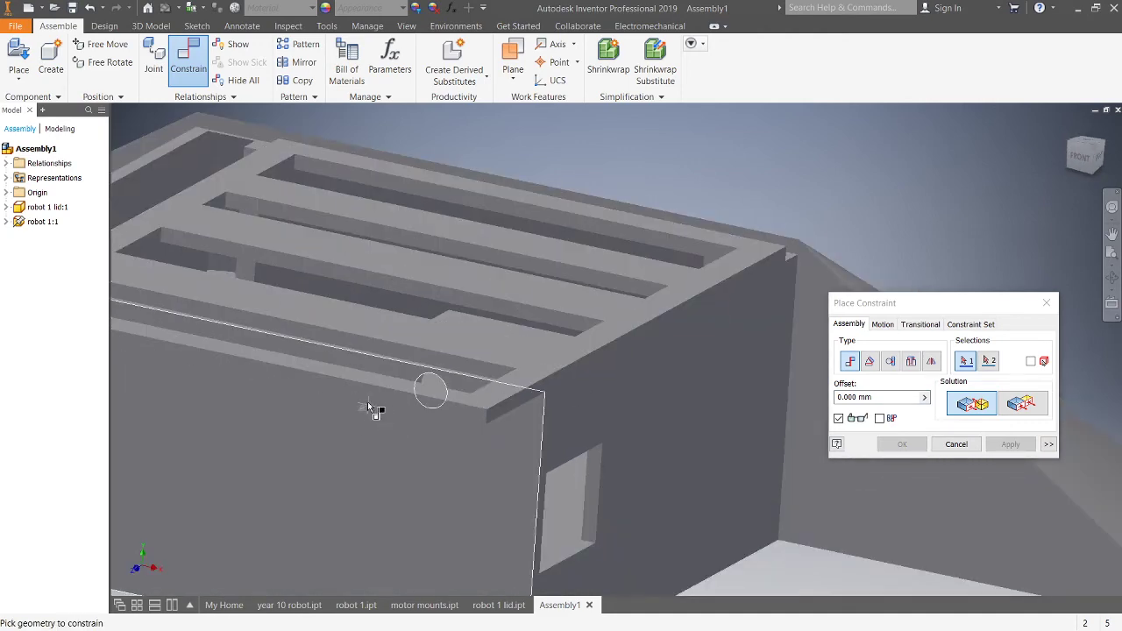
click(377, 390)
click(391, 460)
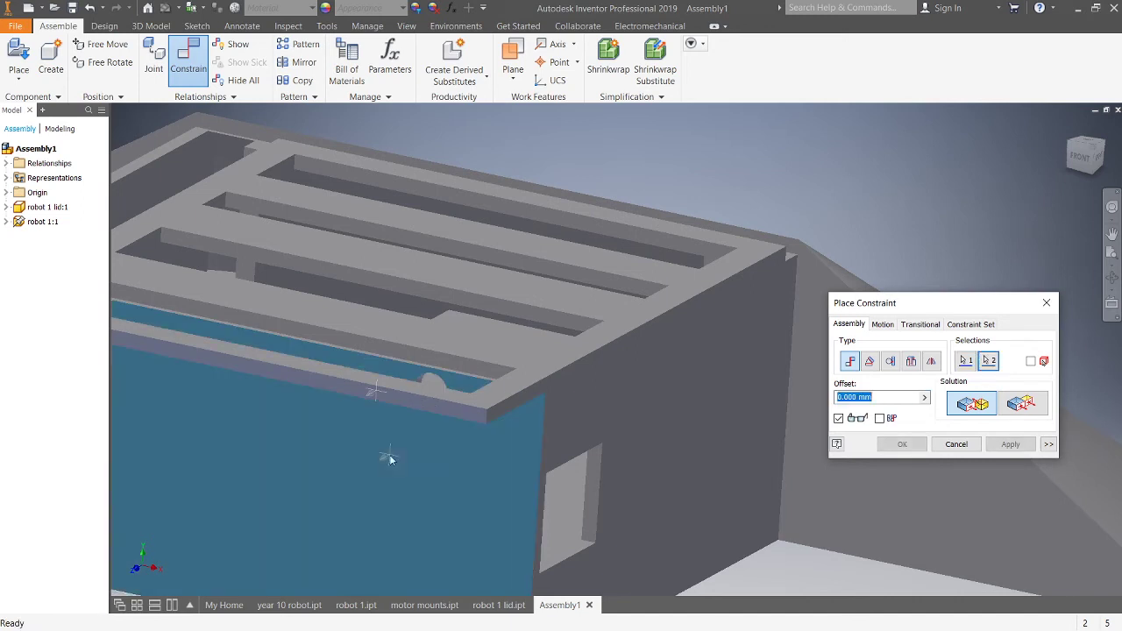
click(1025, 405)
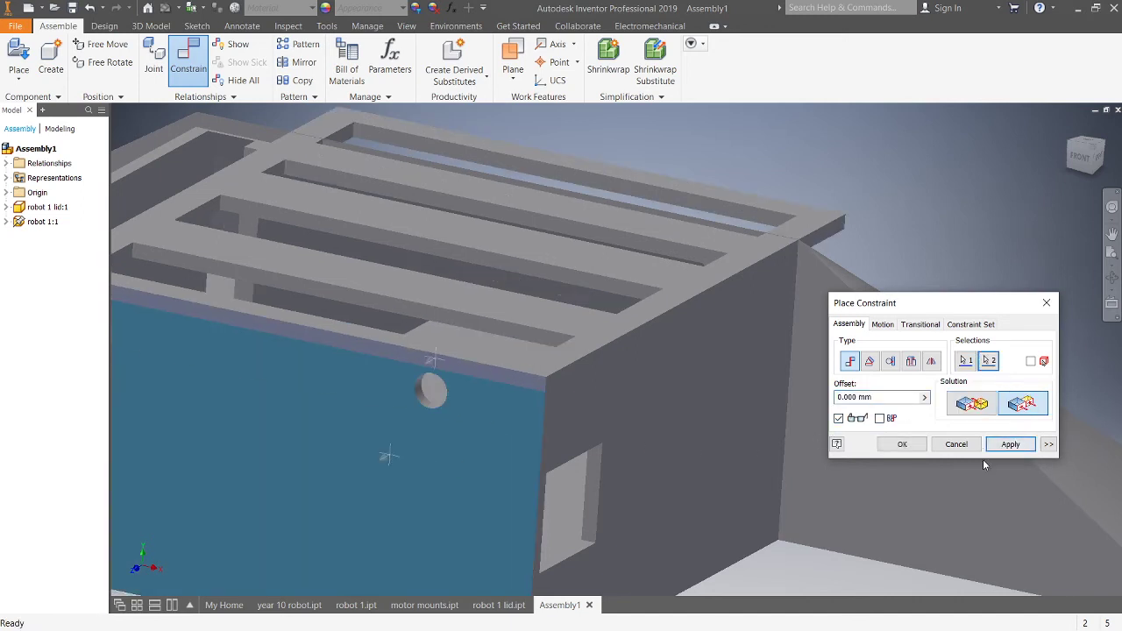
shift+middle_drag(644, 493, 585, 280)
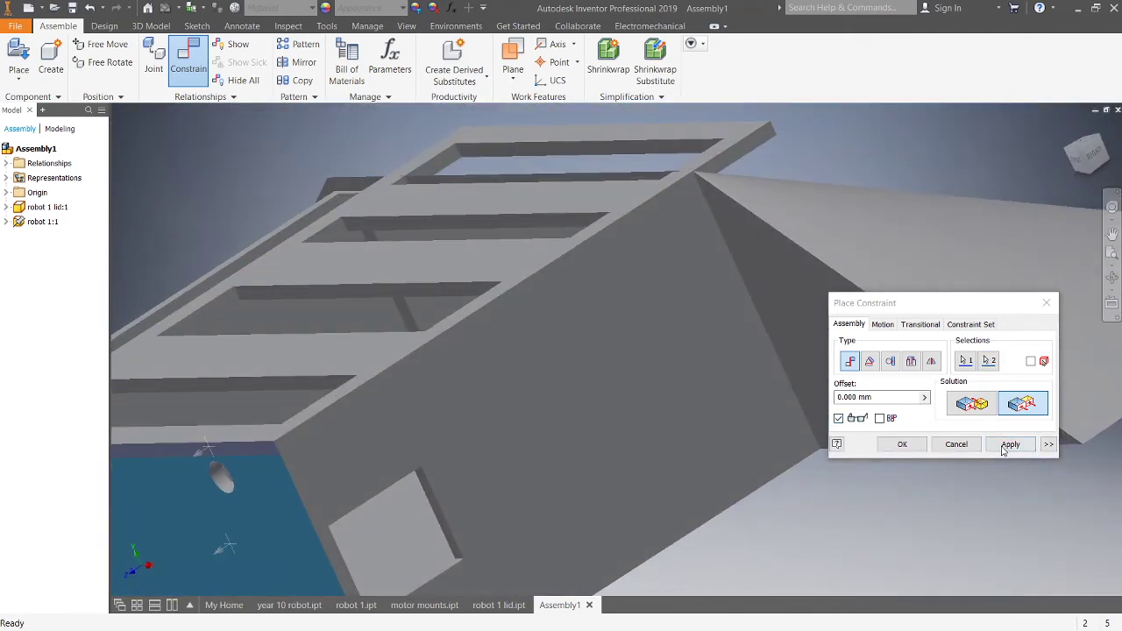
click(957, 444)
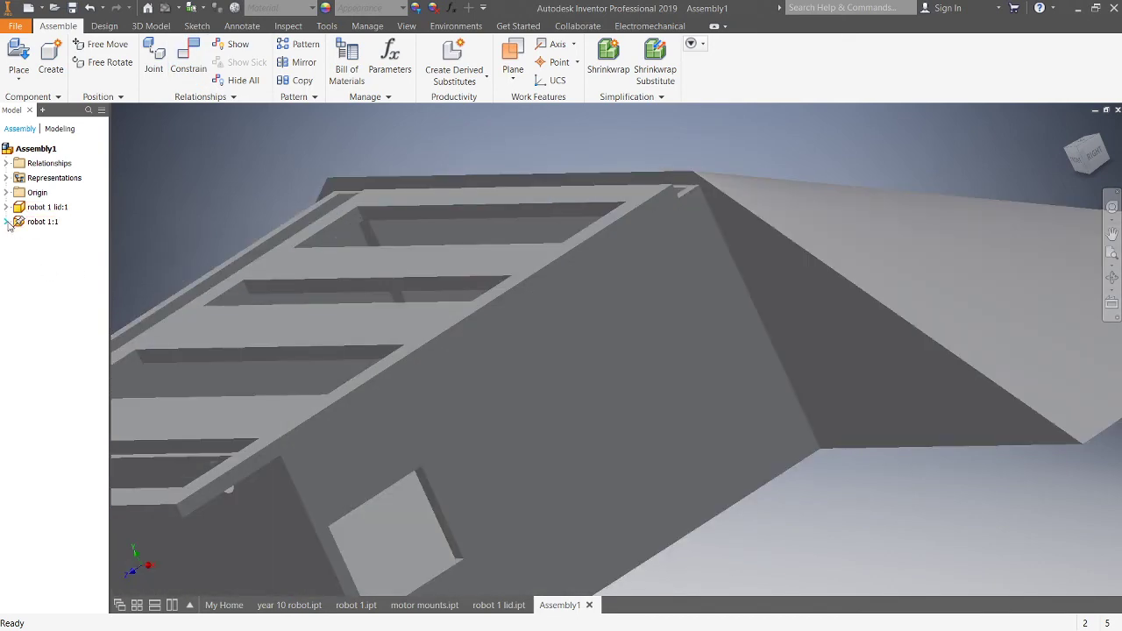
Step: Delete the flush and mate constraints between the lid and the robot body
click(7, 222)
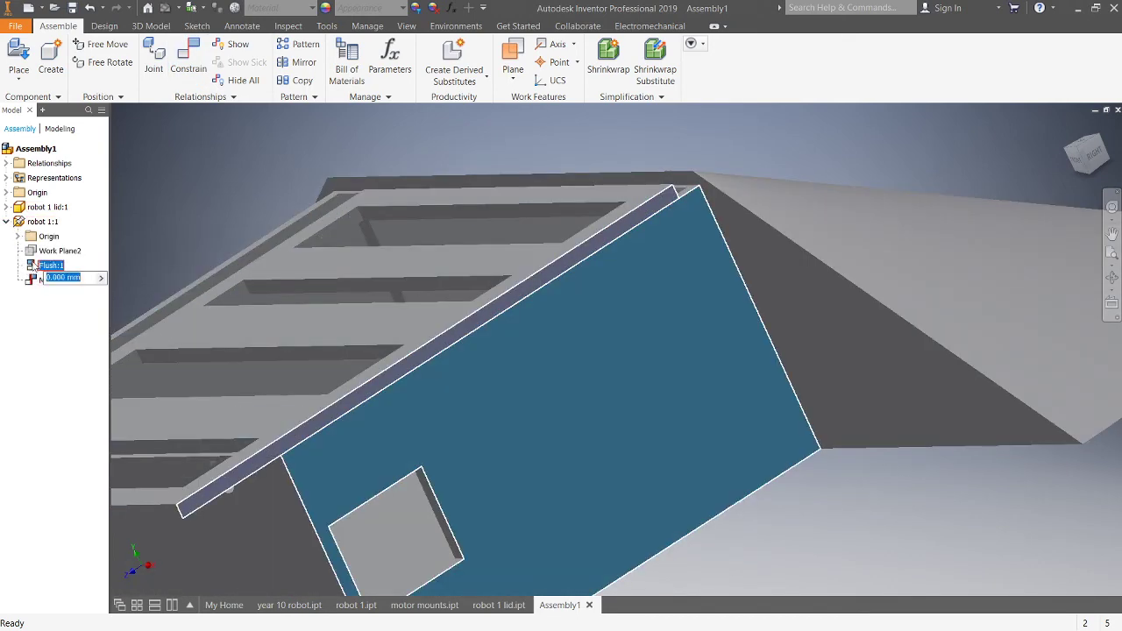
click(48, 319)
click(46, 266)
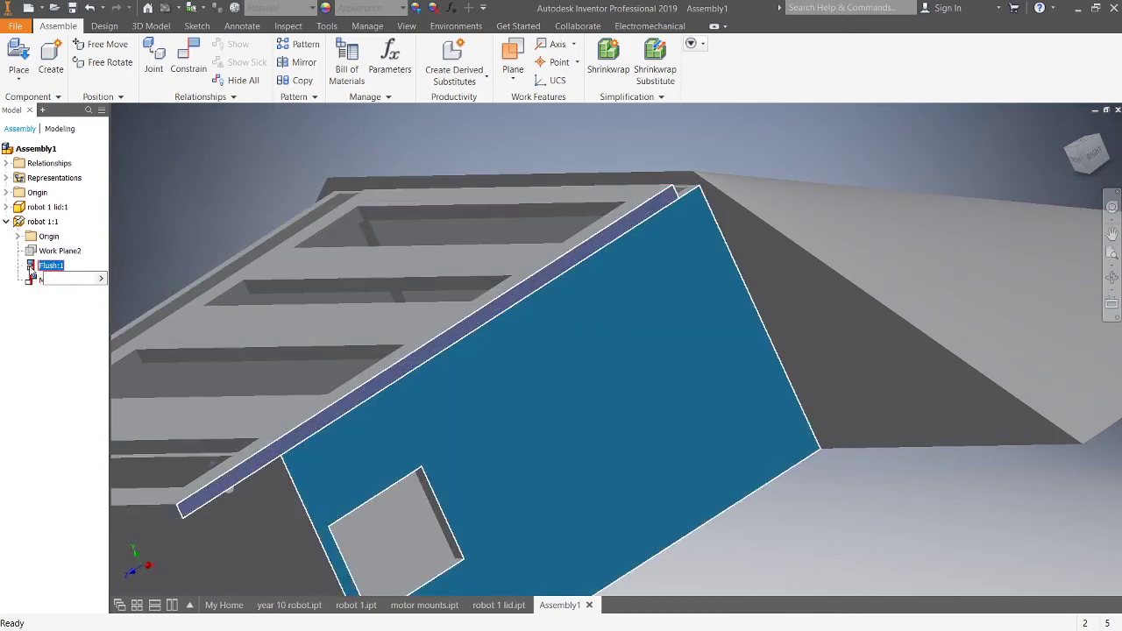
click(96, 300)
right_click(33, 265)
click(69, 291)
right_click(67, 277)
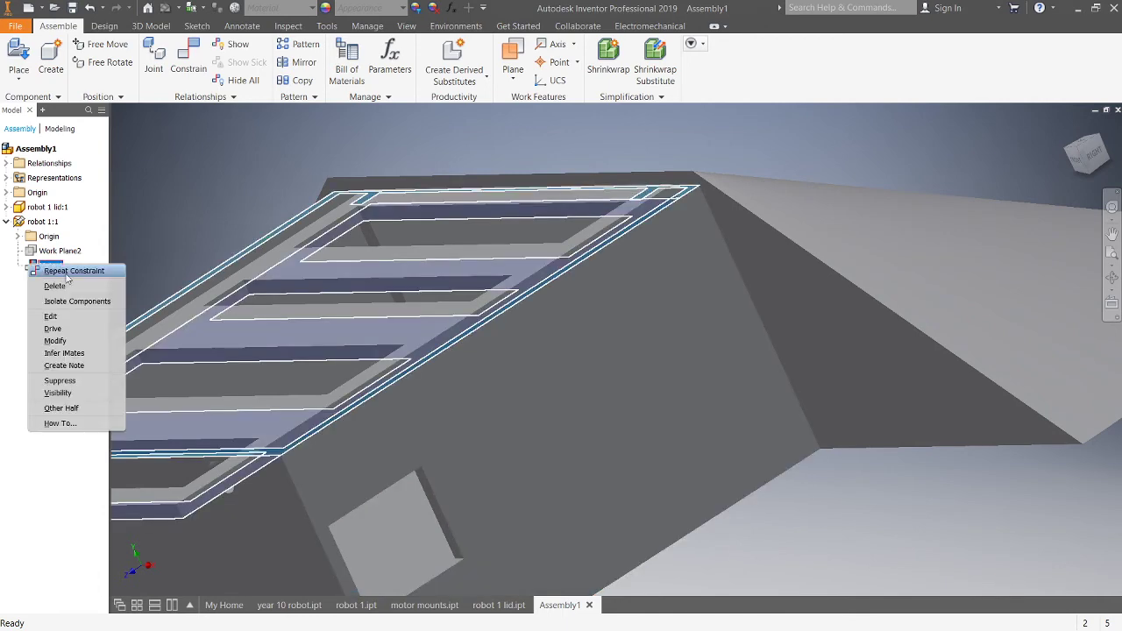
click(54, 286)
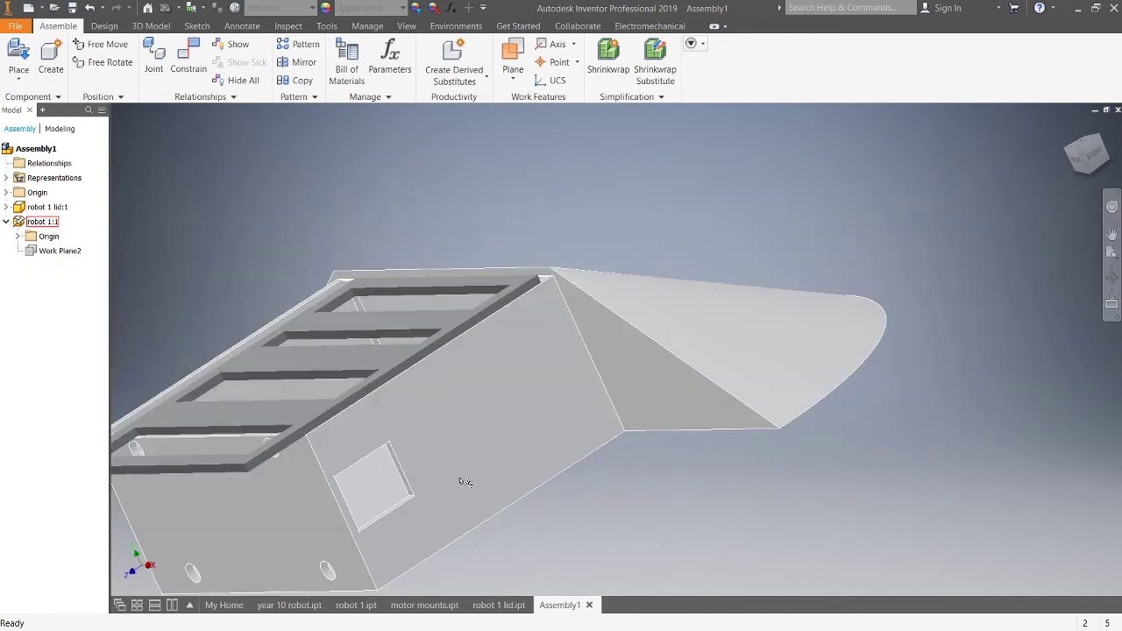
Step: Constrain the lid's front edge face flush with the body's outer side wall that has the square opening, at 0 mm offset
mouse_move(429, 481)
shift+middle_down()
mouse_move(446, 445)
mouse_move(497, 438)
mouse_move(488, 424)
shift+middle_up()
scroll(464, 444, up, 4)
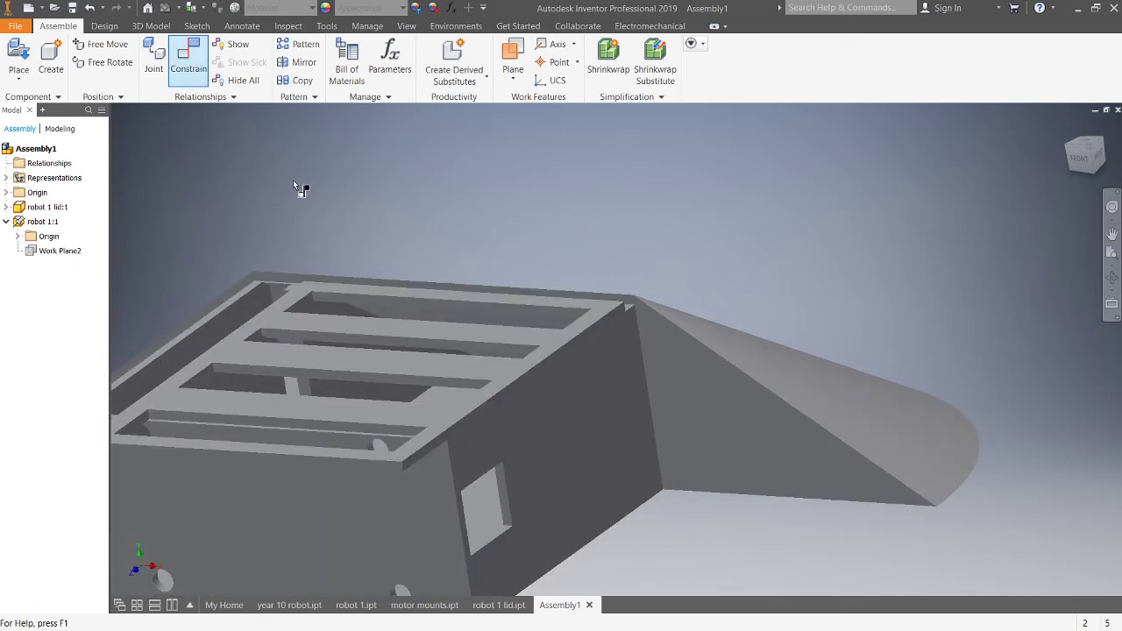
scroll(337, 456, up, 3)
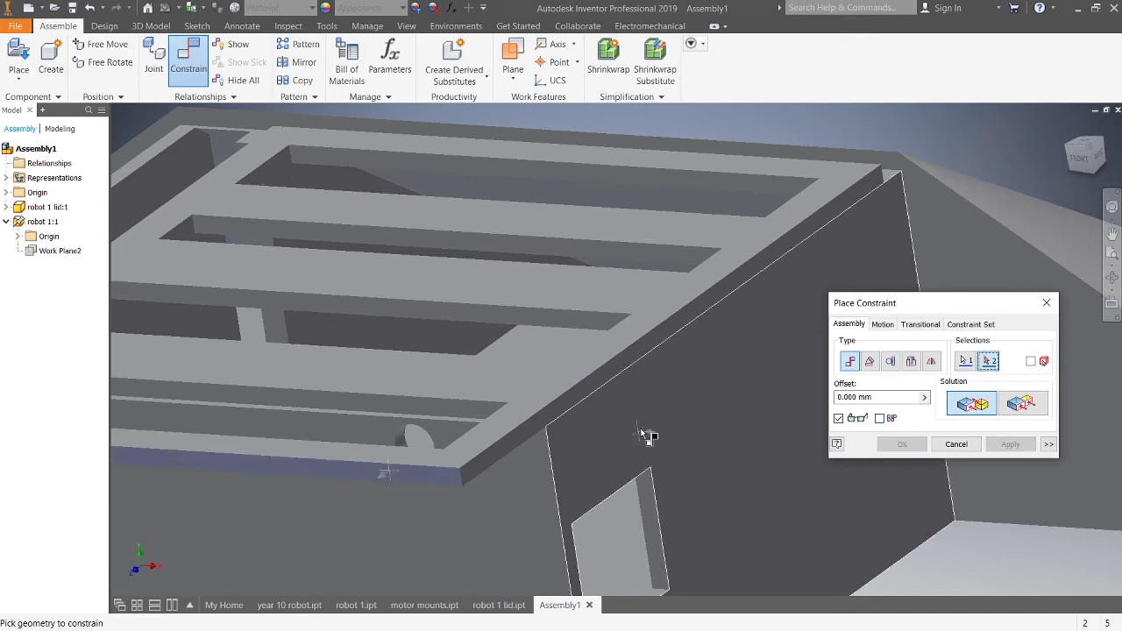
click(661, 419)
click(1024, 404)
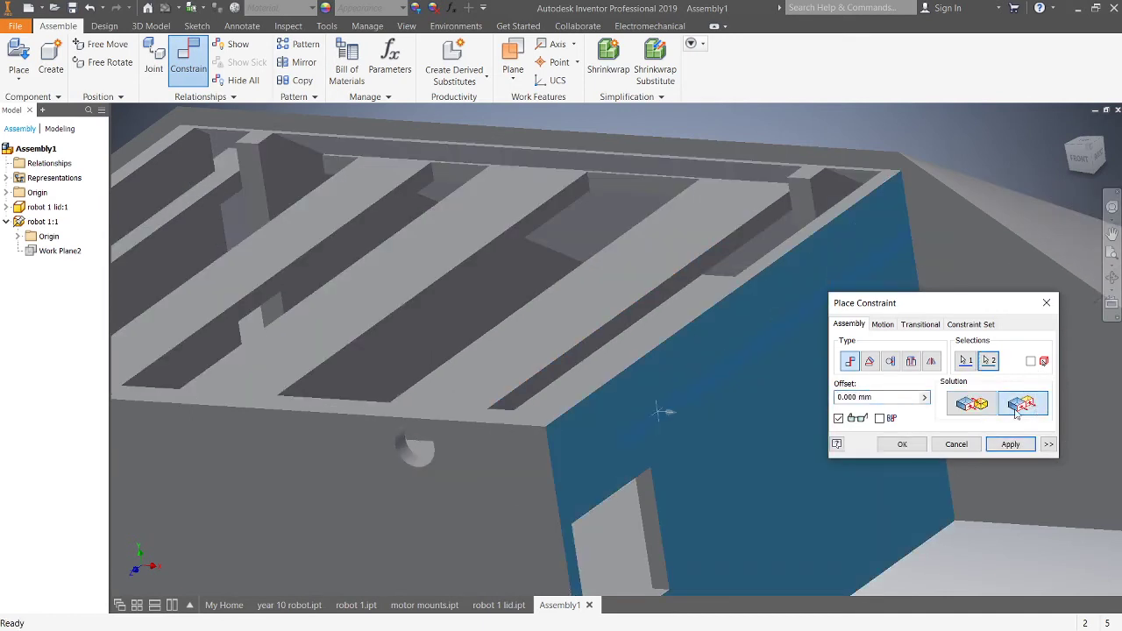
click(1030, 446)
Step: Finish placing constraints and move the lid up clear of the body's open box
scroll(646, 483, down, 4)
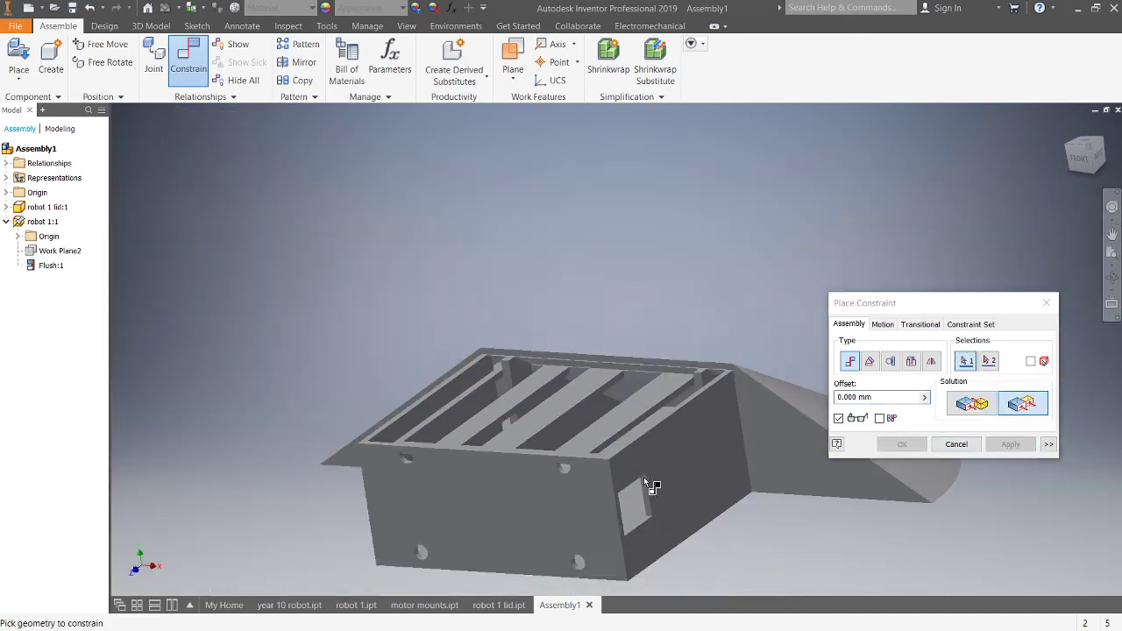
scroll(666, 455, up, 3)
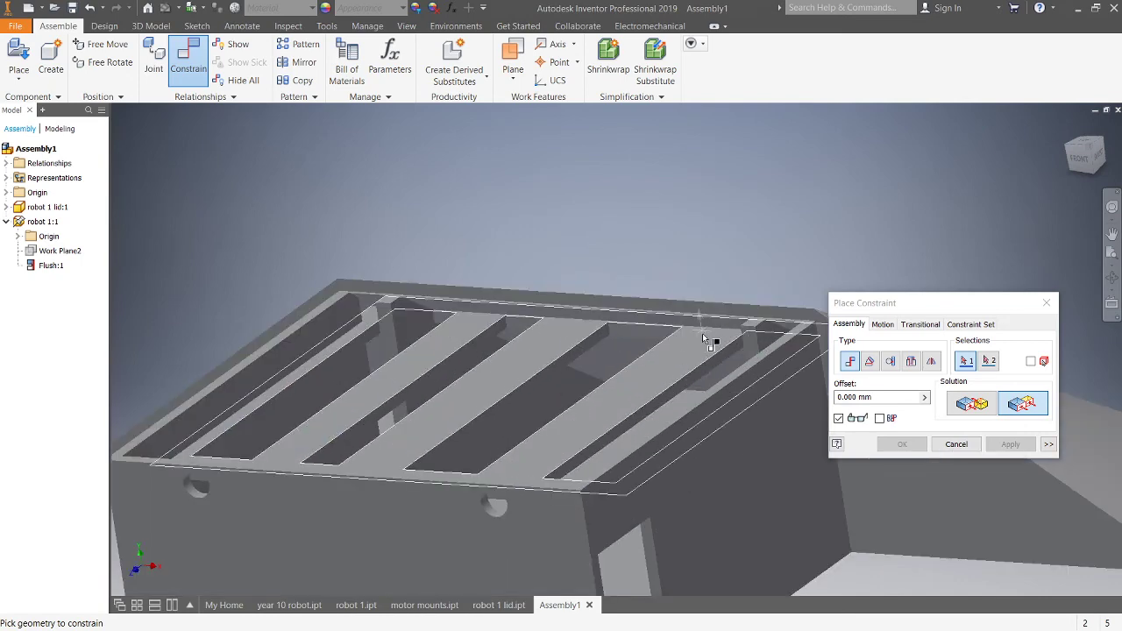
click(1047, 305)
click(659, 378)
drag(658, 378, 654, 267)
Step: Constrain the lid's front edge face flush with the body's outer wall that has the round holes, at 0 mm offset
click(188, 61)
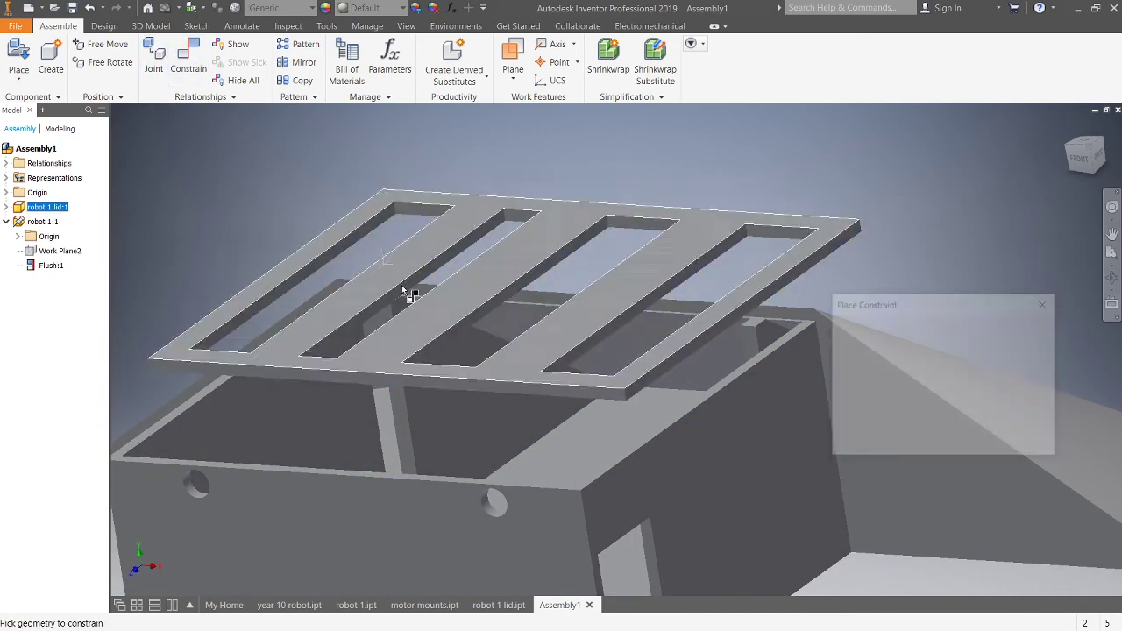
scroll(512, 390, up, 3)
click(504, 385)
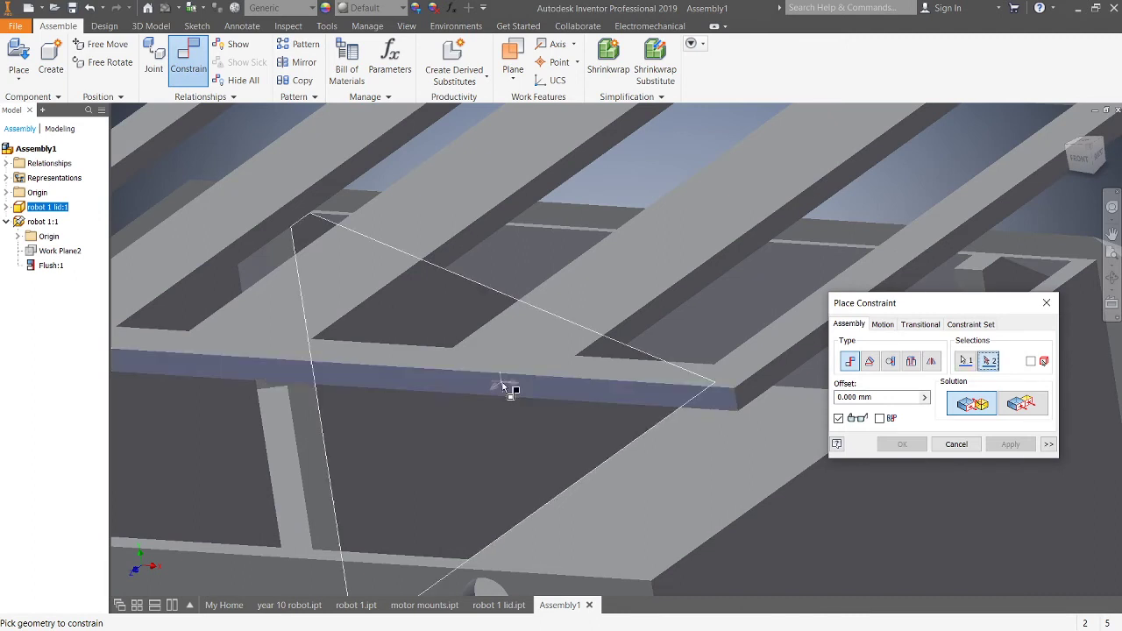
click(347, 558)
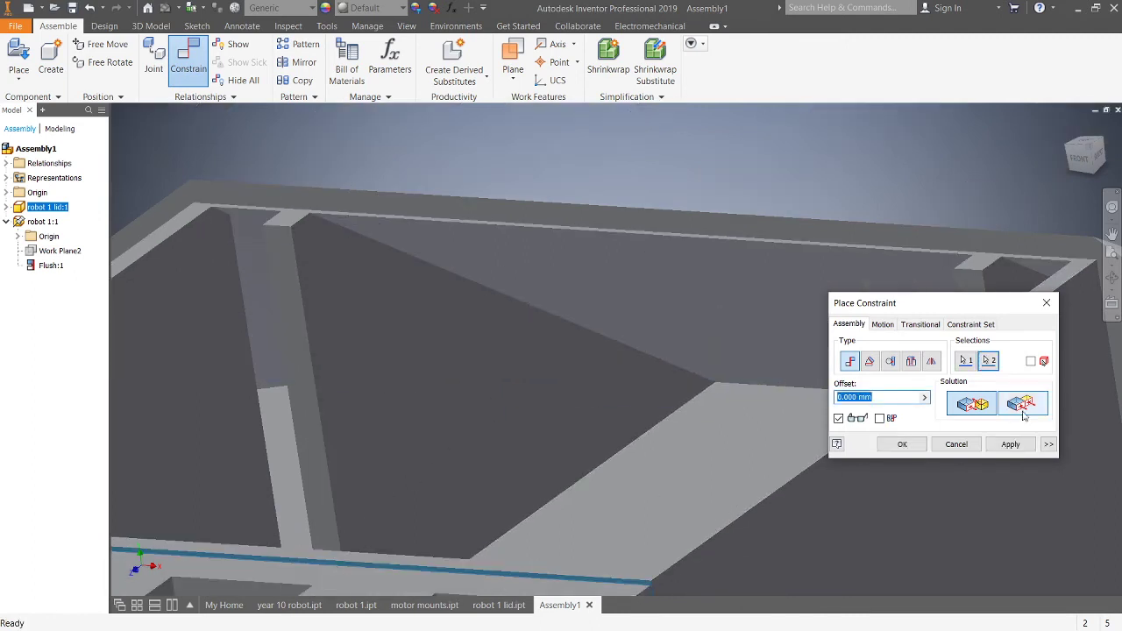
click(1030, 413)
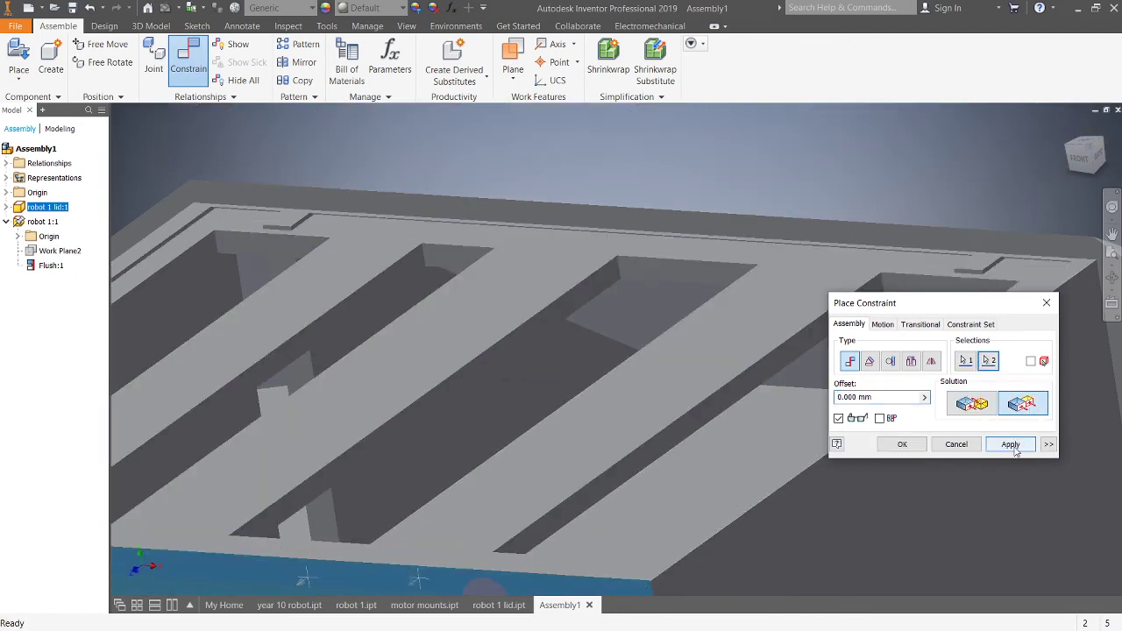
click(1011, 445)
Step: Close the constraint command and raise the lid well above the box to expose its underside
scroll(792, 541, down, 4)
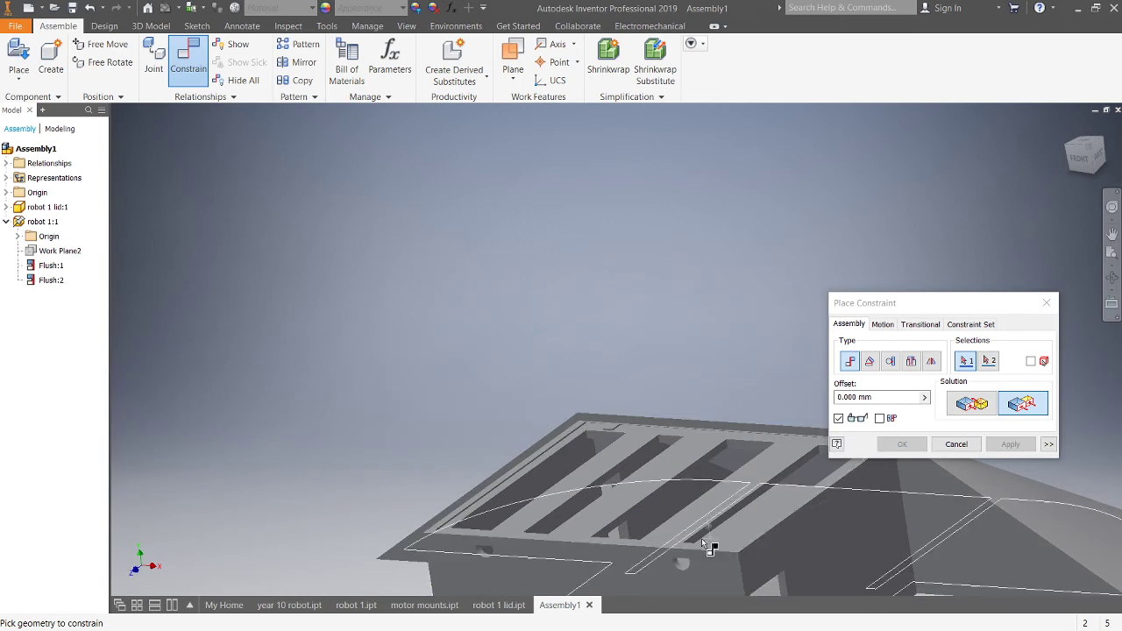
scroll(771, 509, up, 2)
scroll(793, 500, down, 3)
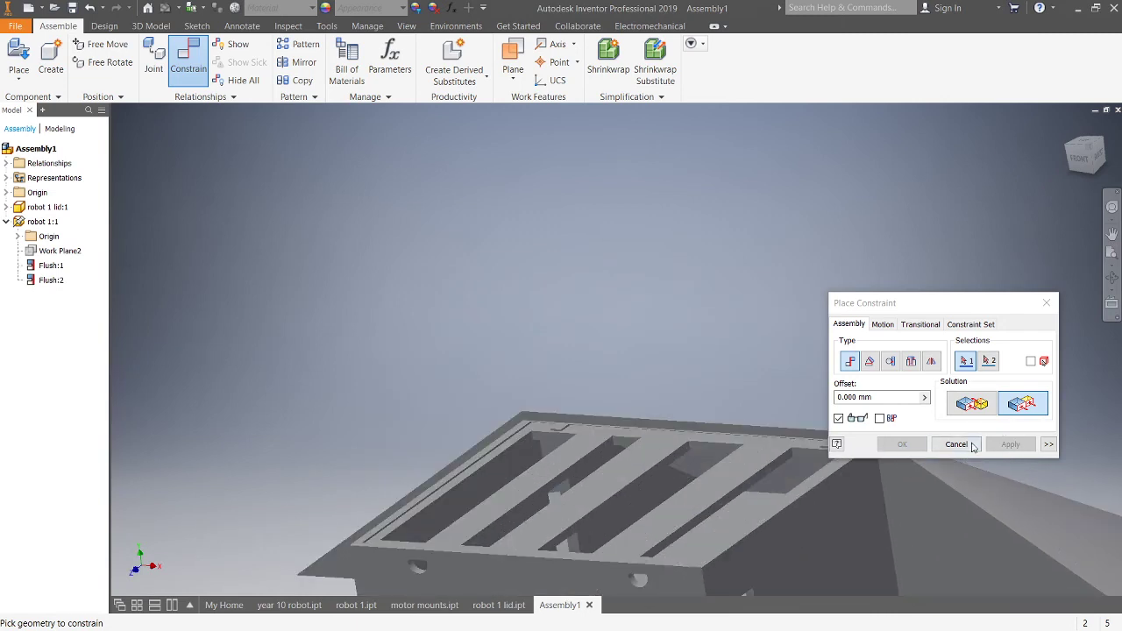
click(1051, 304)
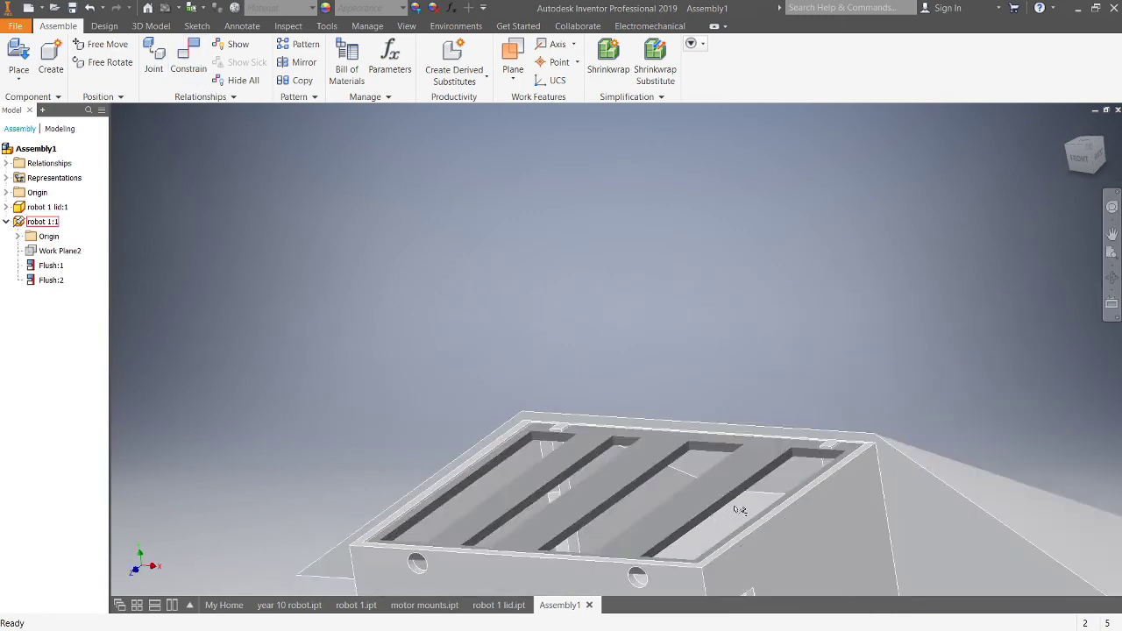
drag(685, 503, 641, 256)
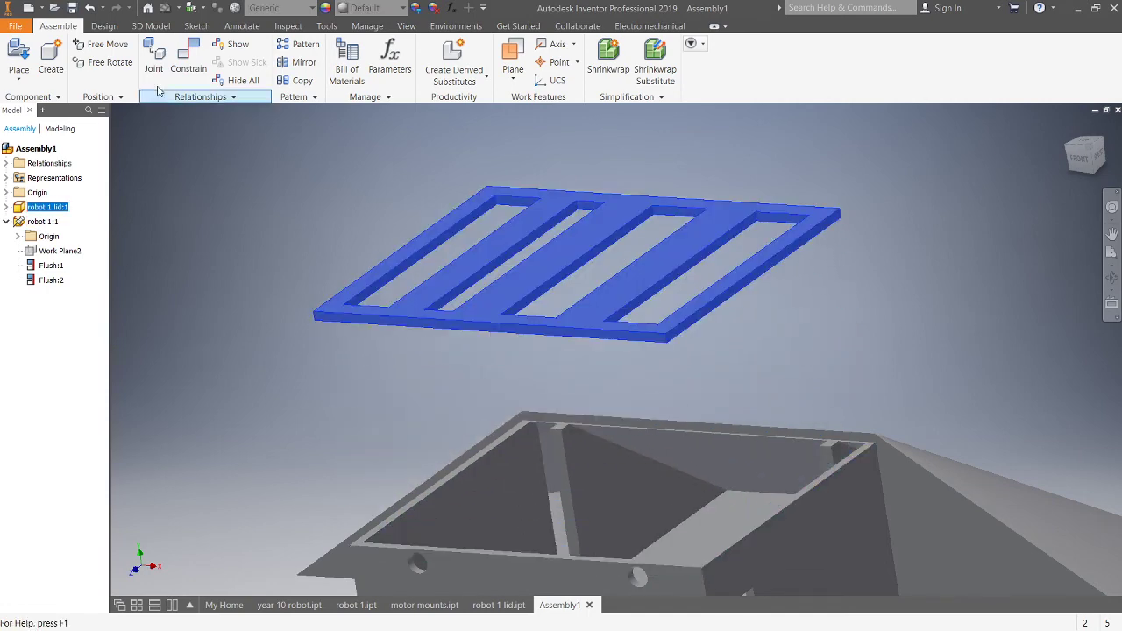
click(189, 57)
shift+middle_drag(737, 376, 720, 328)
scroll(541, 190, down, 4)
click(611, 230)
scroll(701, 394, up, 4)
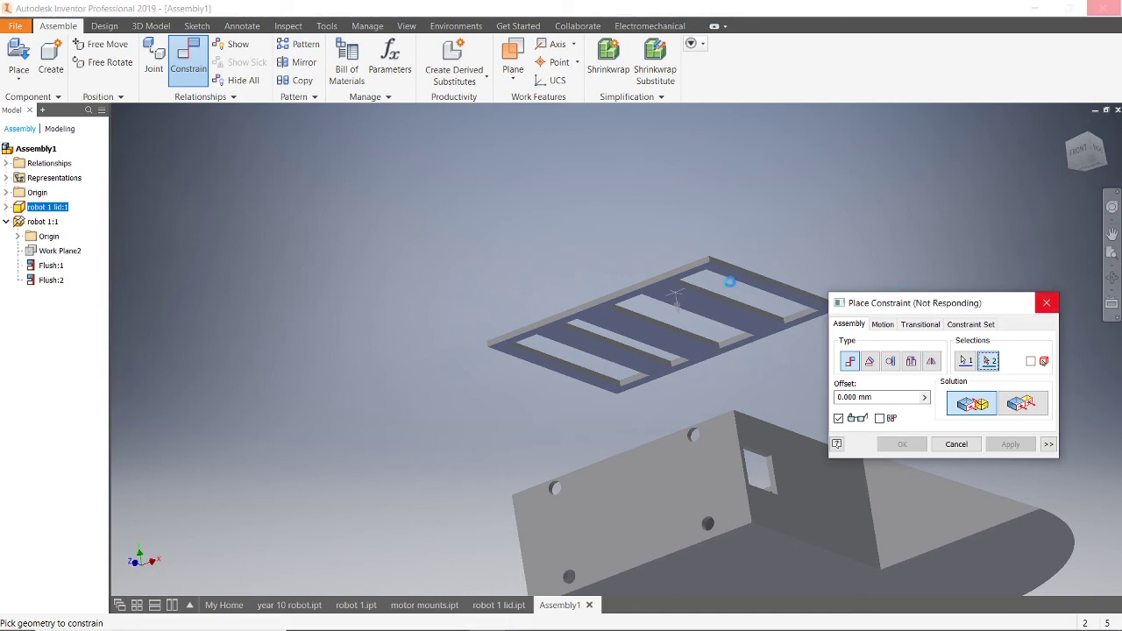
shift+drag(778, 222, 780, 220)
shift+middle_drag(779, 220, 791, 268)
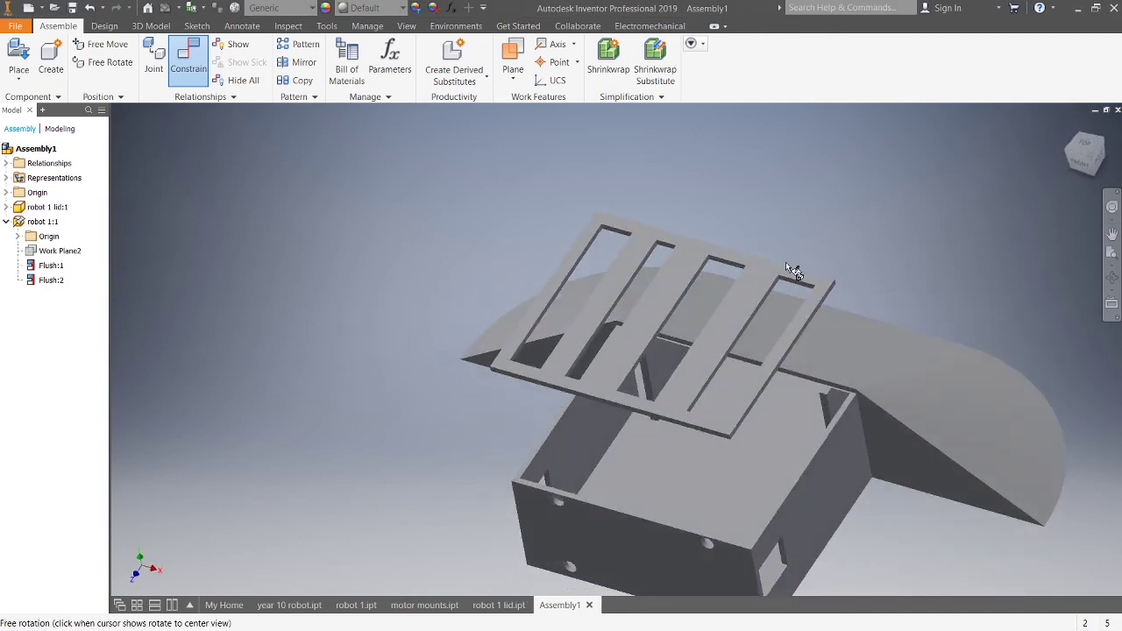
key(s)
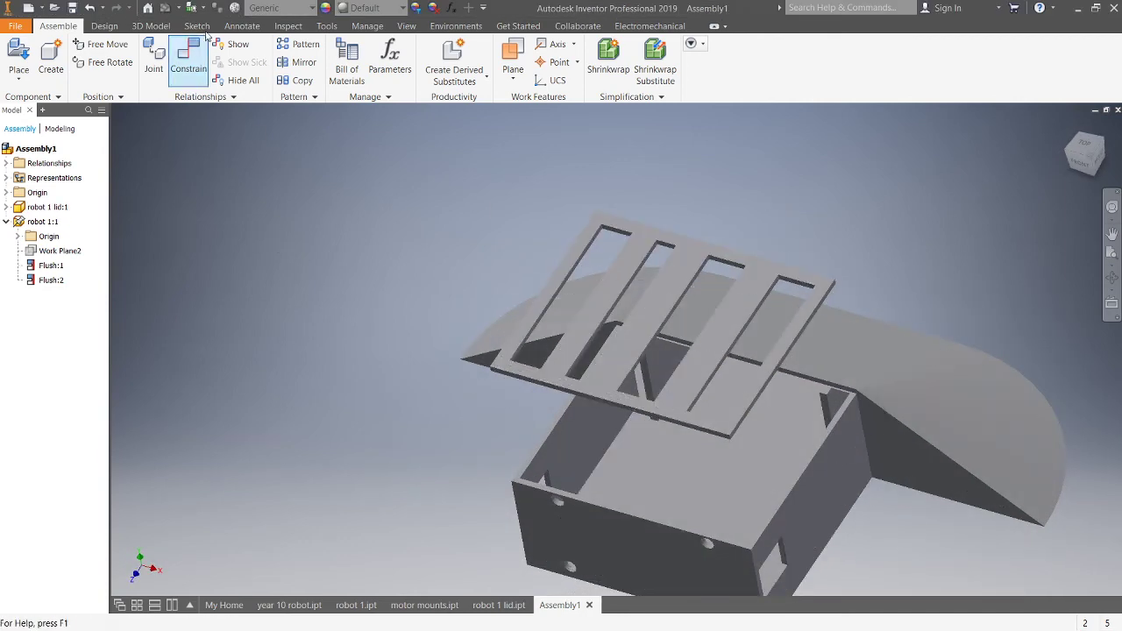
Step: Mate the lid's underside to the top rim of the body's open box at 0 mm offset
click(196, 56)
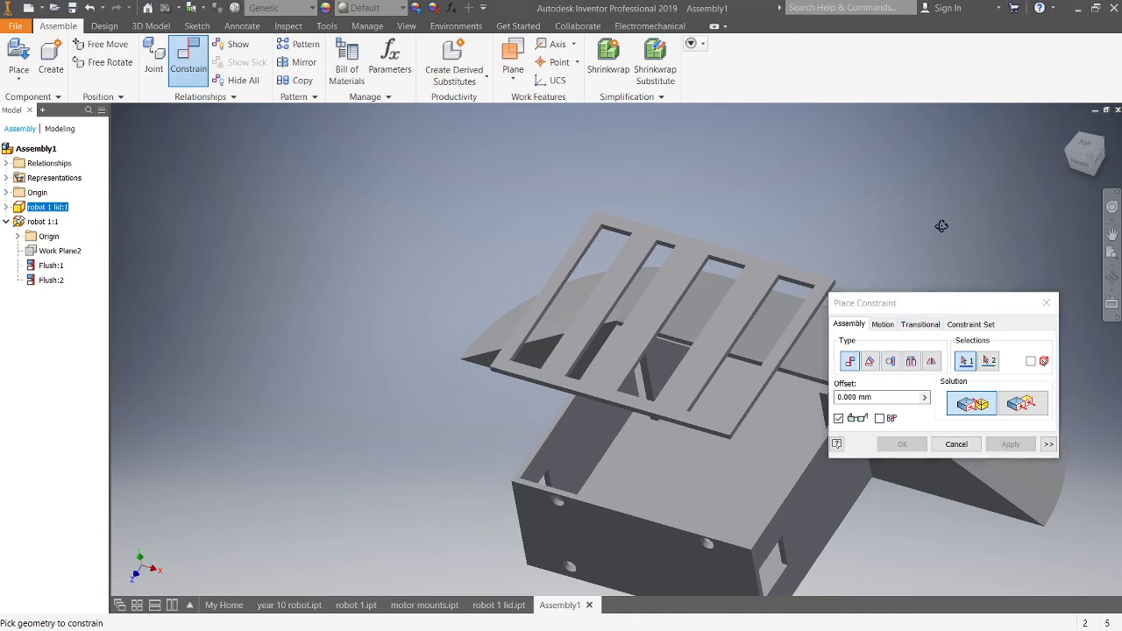
shift+middle_drag(940, 225, 672, 310)
click(700, 296)
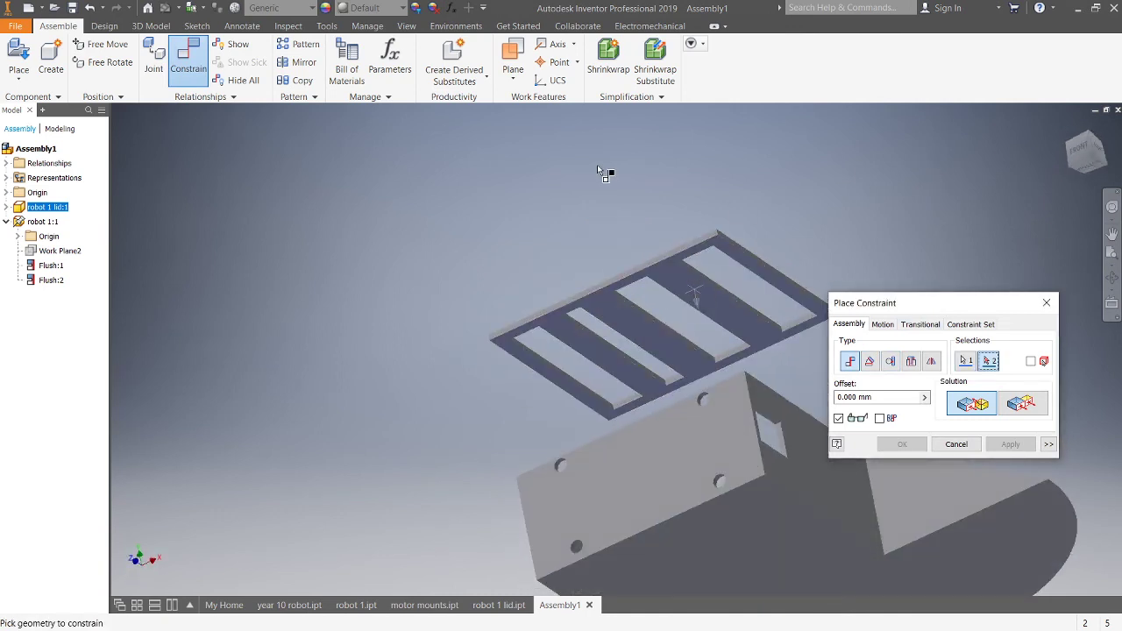
shift+middle_drag(598, 167, 649, 314)
scroll(791, 540, down, 9)
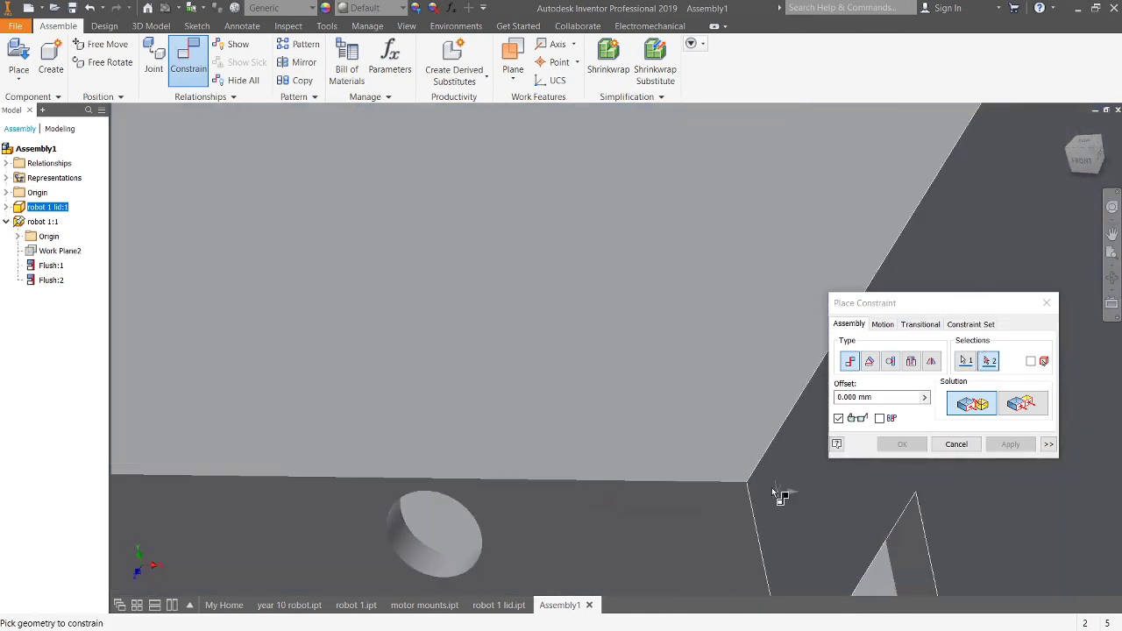
click(751, 467)
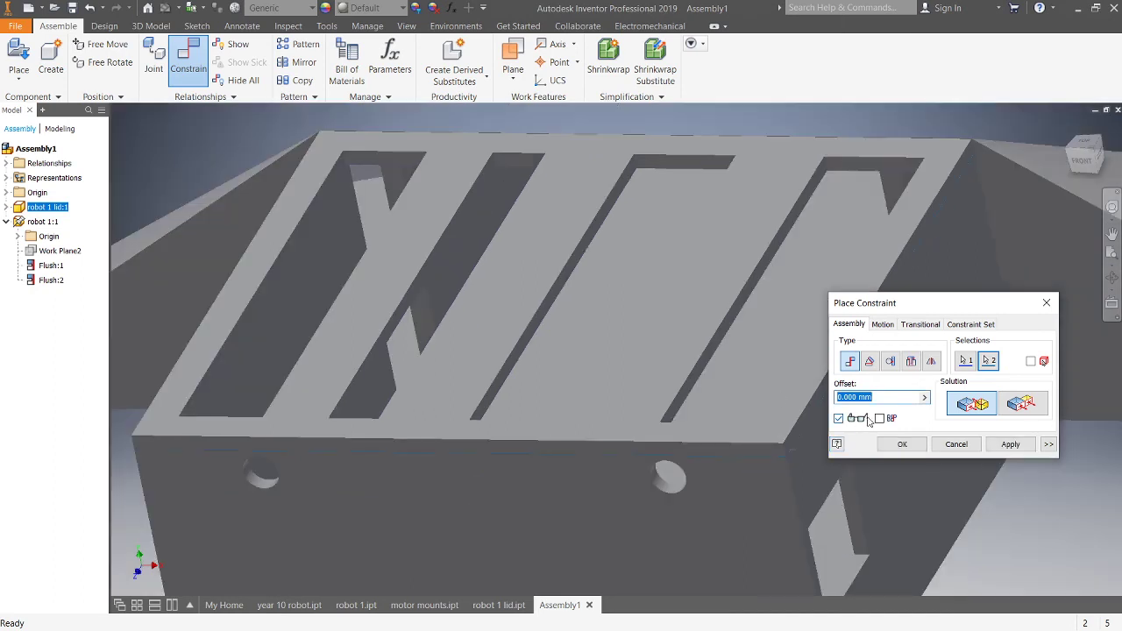
click(1018, 451)
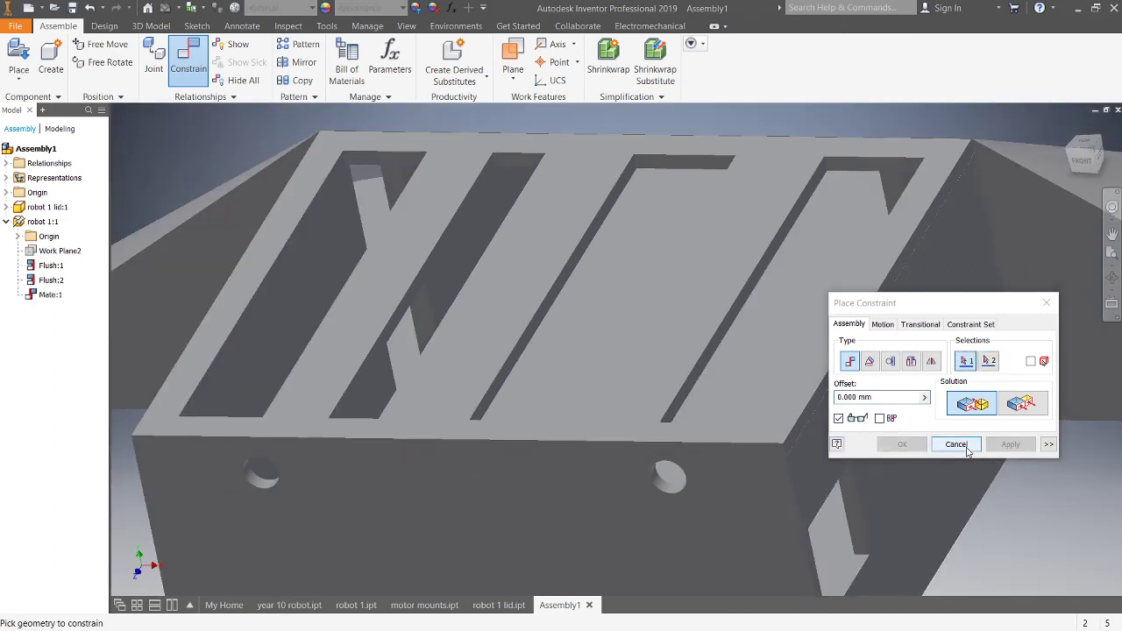
Step: Finish placing constraints and check how the slatted lid sits on the front of the body's box
click(1047, 303)
scroll(618, 534, up, 5)
scroll(555, 513, down, 4)
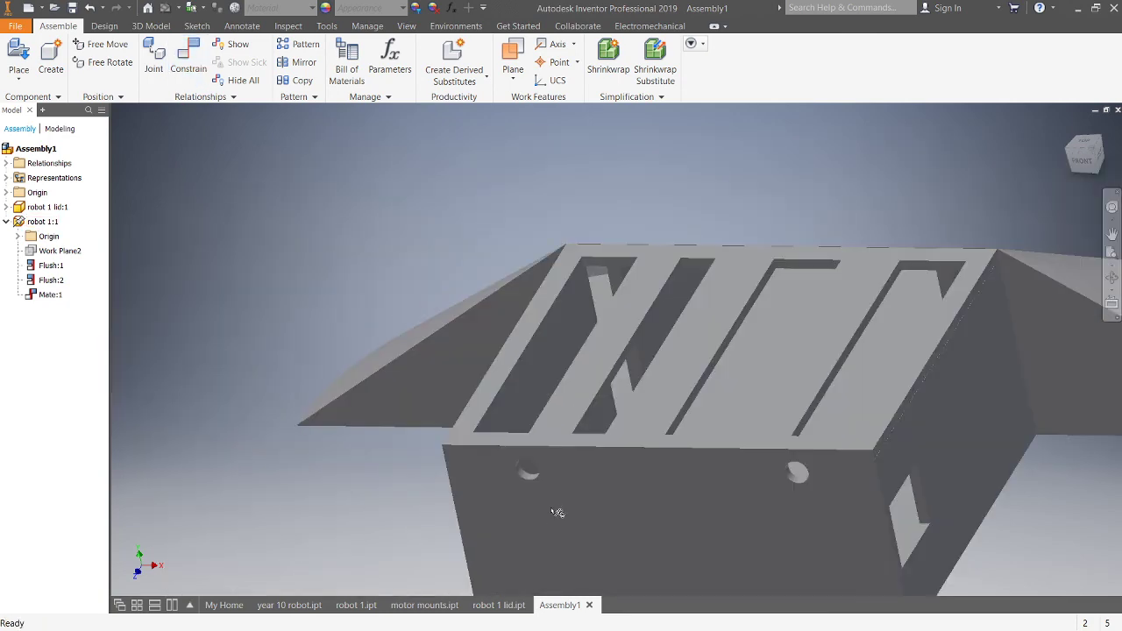
middle_drag(556, 514, 582, 446)
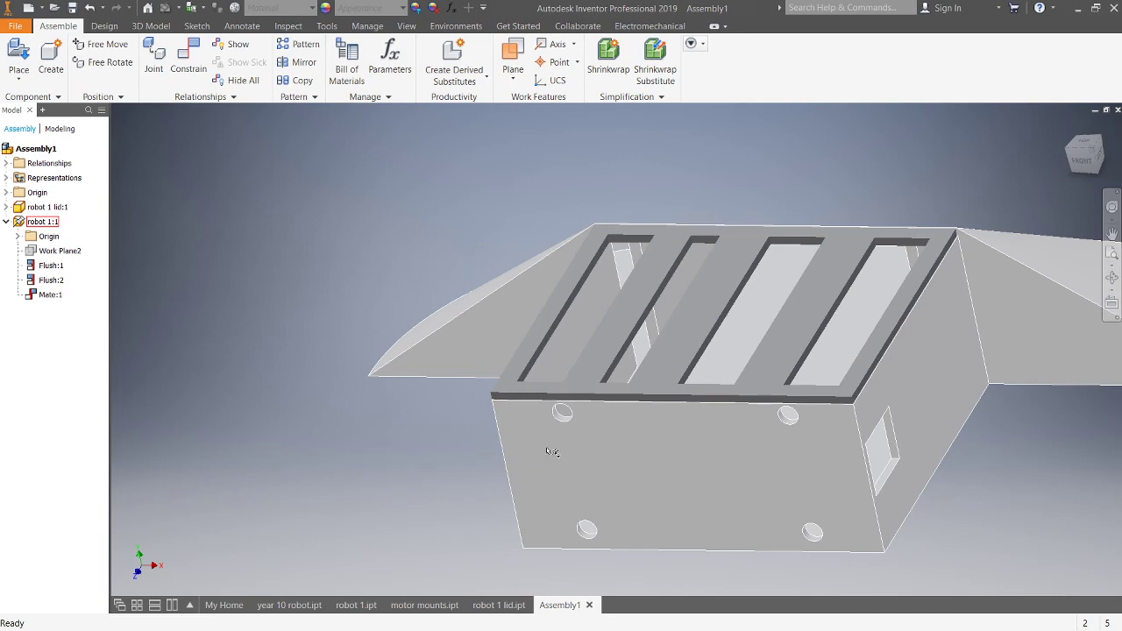
Step: Examine the assembled lid and robot body from the side, underneath and above, including the box's rectangular side opening and round holes
mouse_move(551, 451)
shift+middle_down()
mouse_move(657, 435)
mouse_move(734, 446)
mouse_move(695, 452)
mouse_move(613, 535)
mouse_move(695, 533)
mouse_move(538, 550)
shift+middle_up()
key(s)
shift+middle_drag(724, 539, 633, 545)
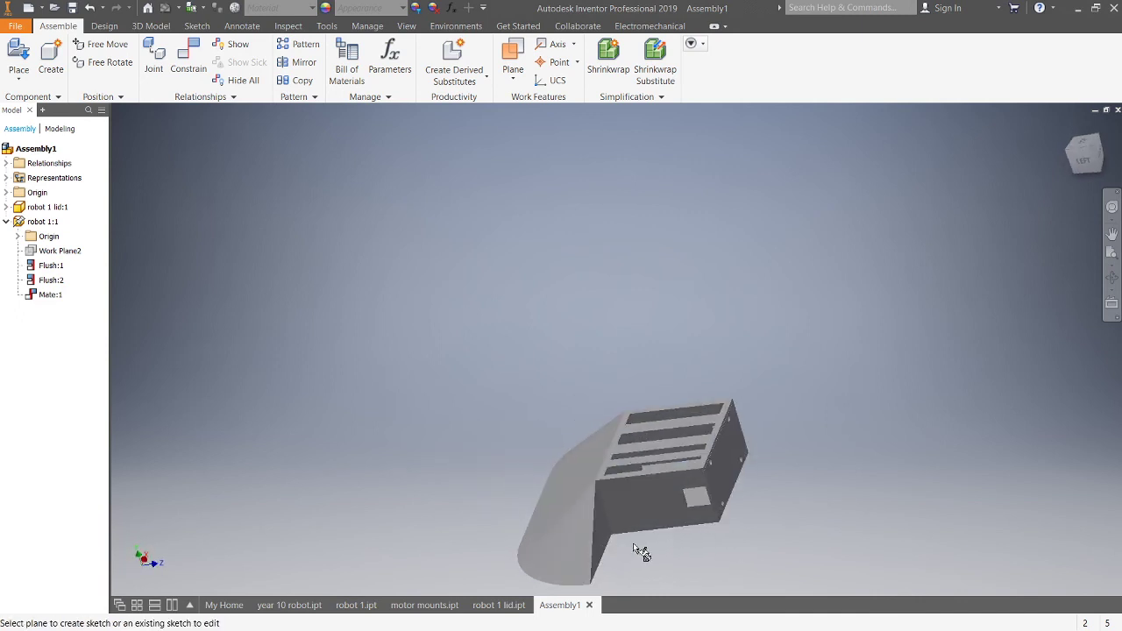
scroll(769, 483, down, 3)
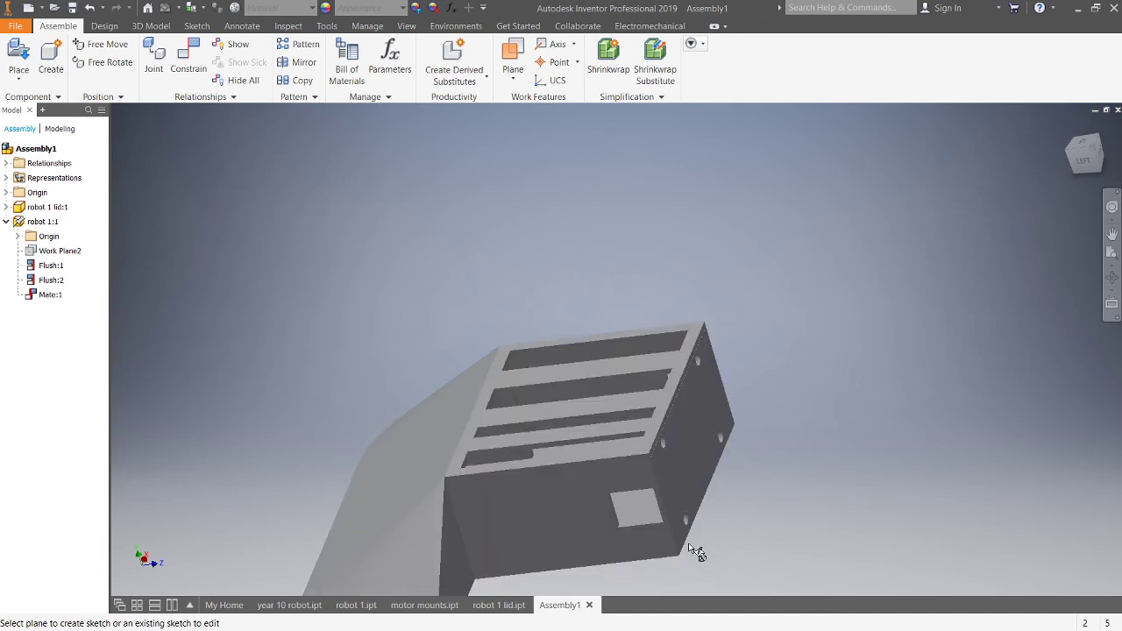
scroll(696, 553, down, 4)
scroll(689, 561, up, 5)
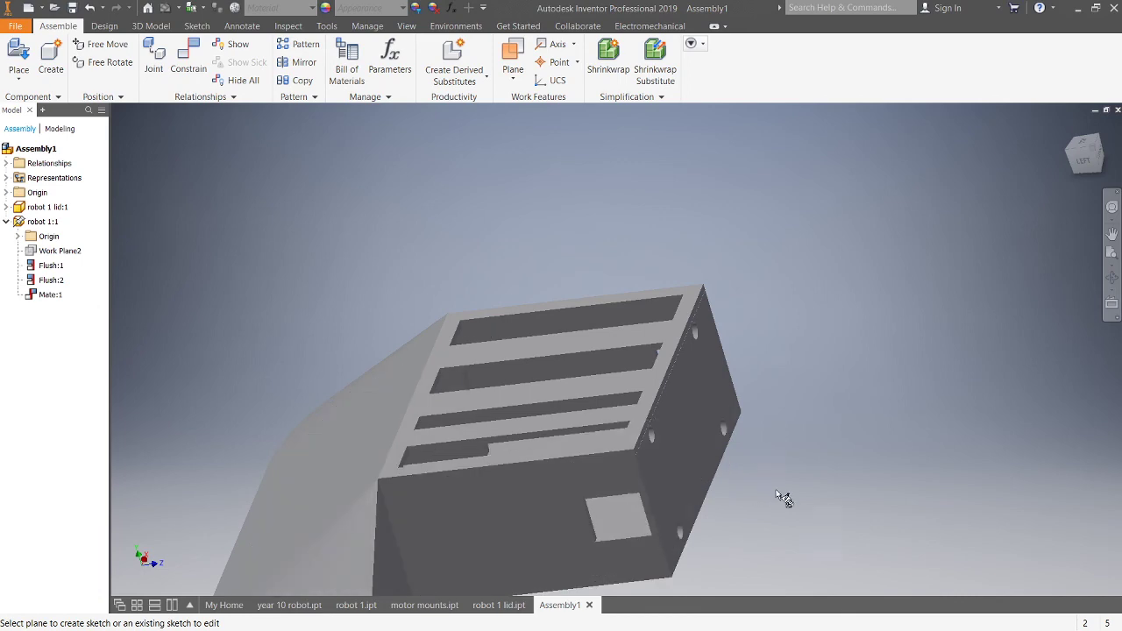
scroll(611, 567, up, 4)
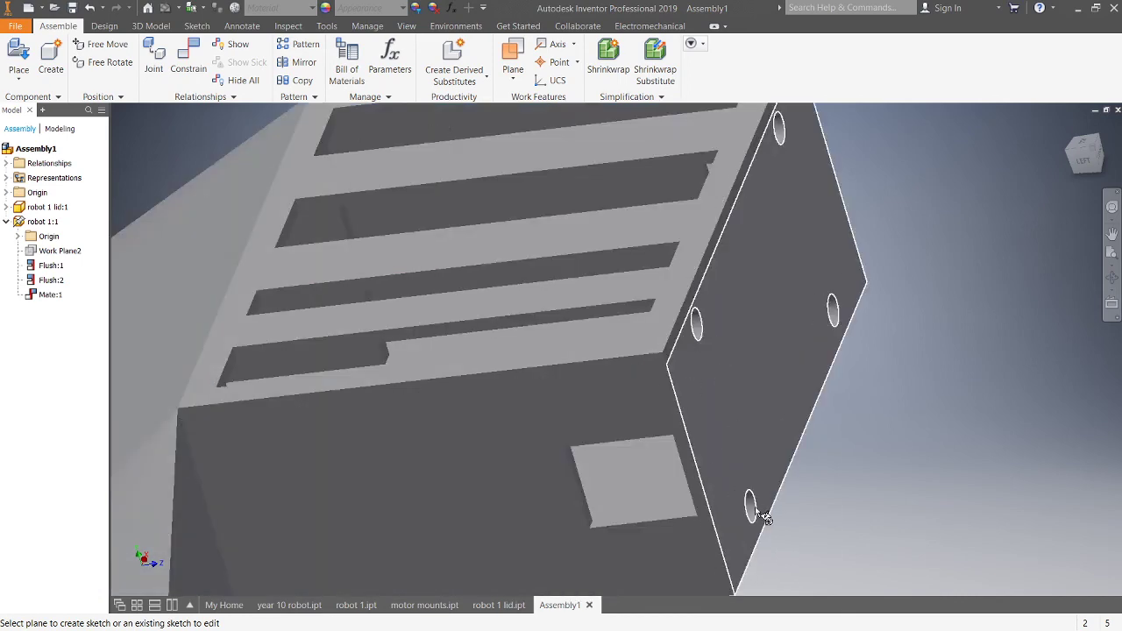
shift+middle_drag(616, 549, 603, 498)
scroll(631, 394, down, 6)
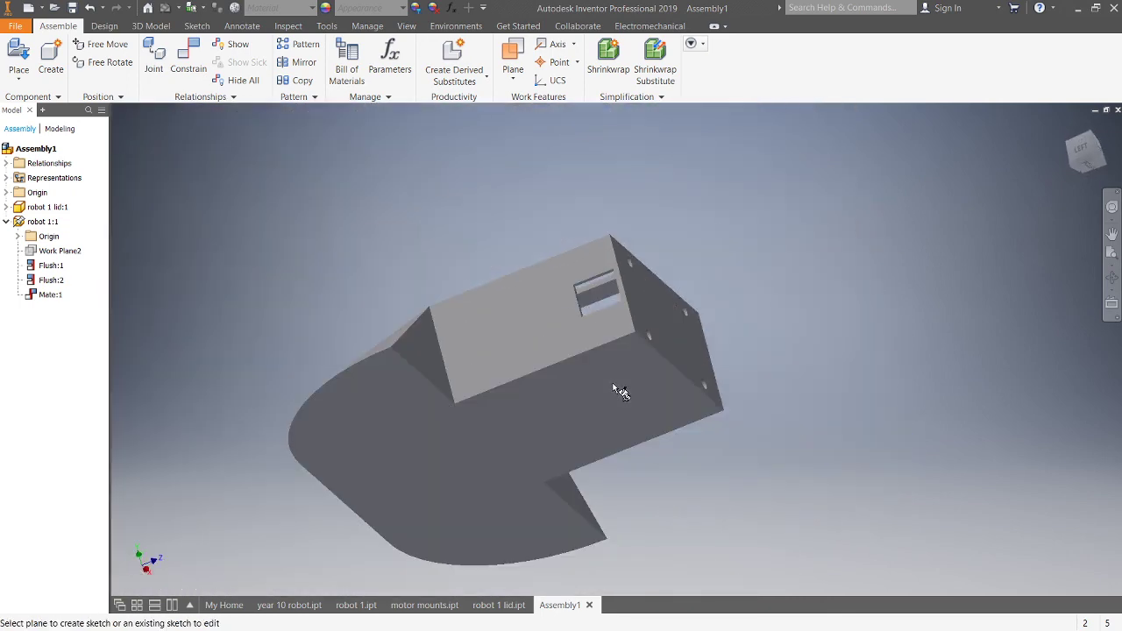
shift+middle_drag(604, 381, 662, 453)
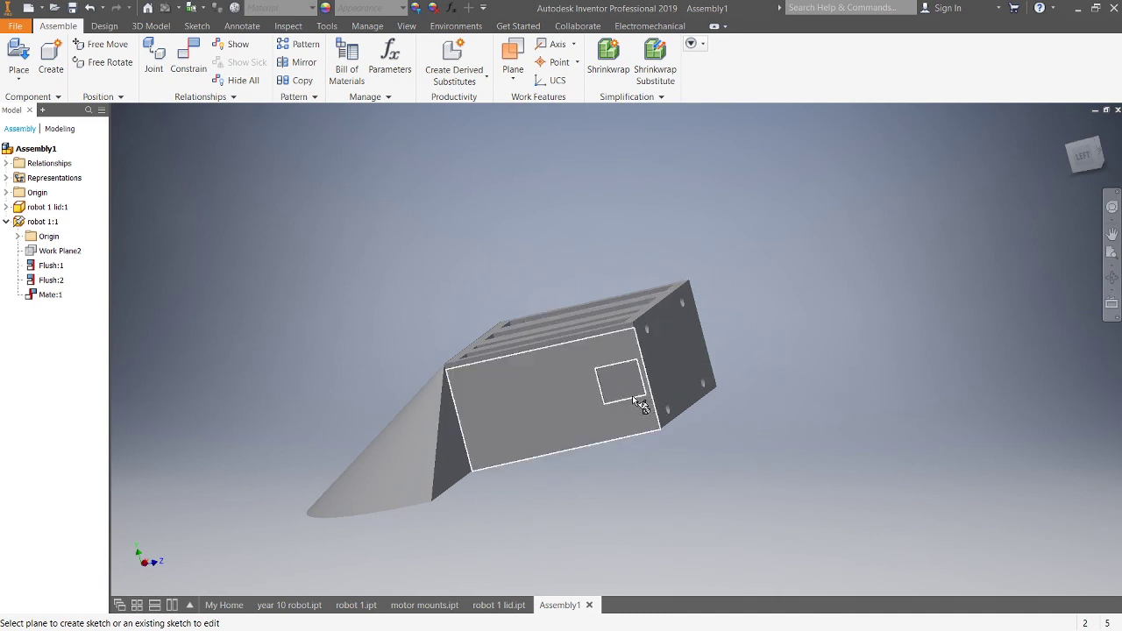
scroll(645, 406, up, 3)
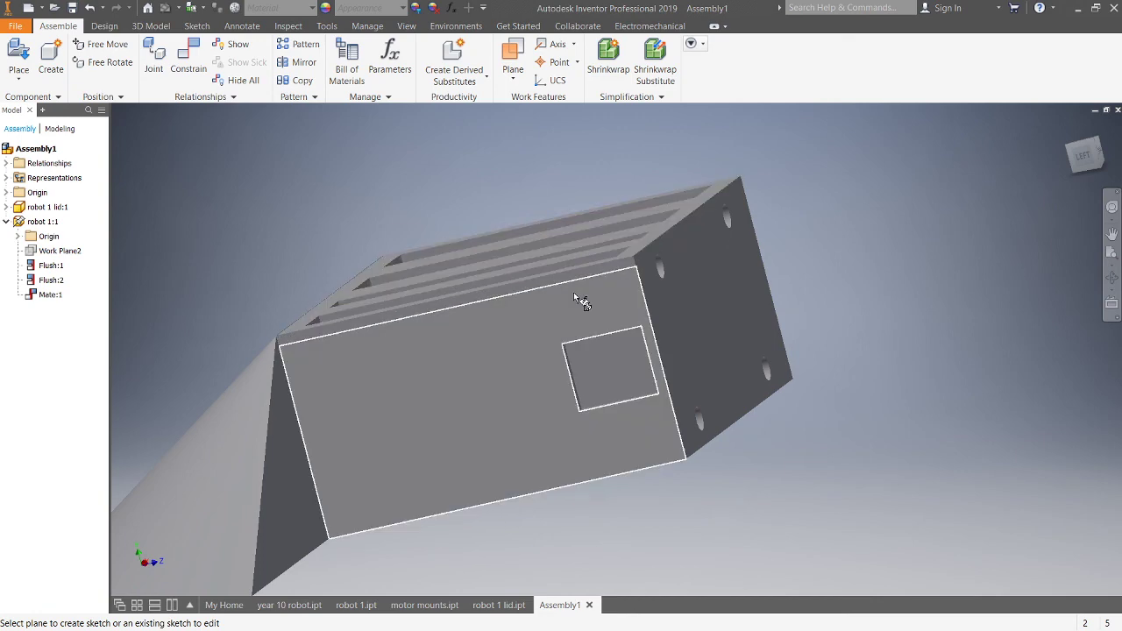
shift+middle_drag(638, 412, 565, 321)
scroll(703, 465, up, 3)
middle_drag(688, 527, 667, 485)
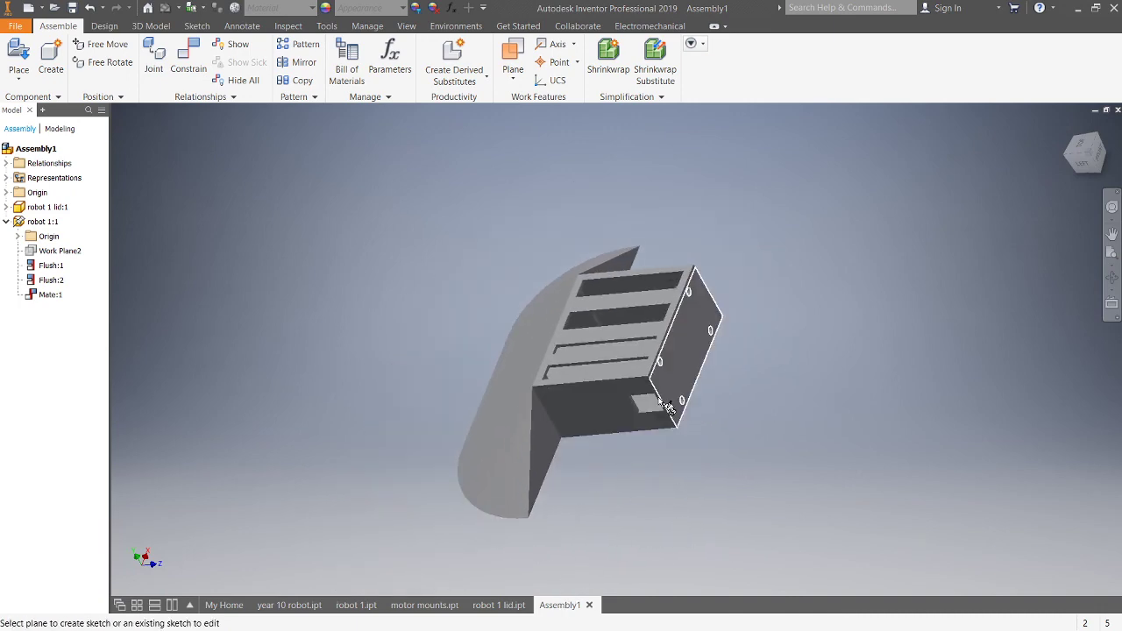